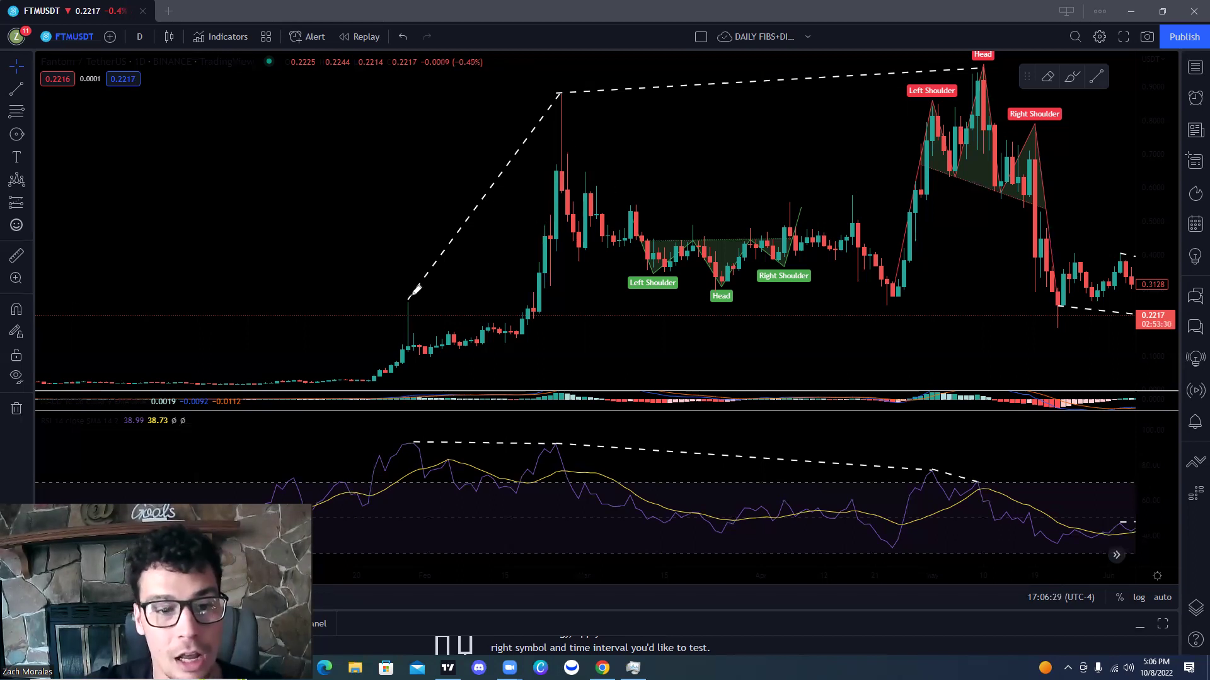
Mark the rise between the first two price highs and the matching RSI peaks with freehand red strokes
{"action": "mouse_move", "coordinate": [416, 295]}
{"action": "left_mouse_down"}
{"action": "mouse_move", "coordinate": [393, 310]}
{"action": "mouse_move", "coordinate": [410, 292]}
{"action": "mouse_move", "coordinate": [382, 284]}
{"action": "mouse_move", "coordinate": [560, 75]}
{"action": "left_mouse_up"}
{"action": "left_click_drag", "start_coordinate": [537, 116], "coordinate": [574, 82]}
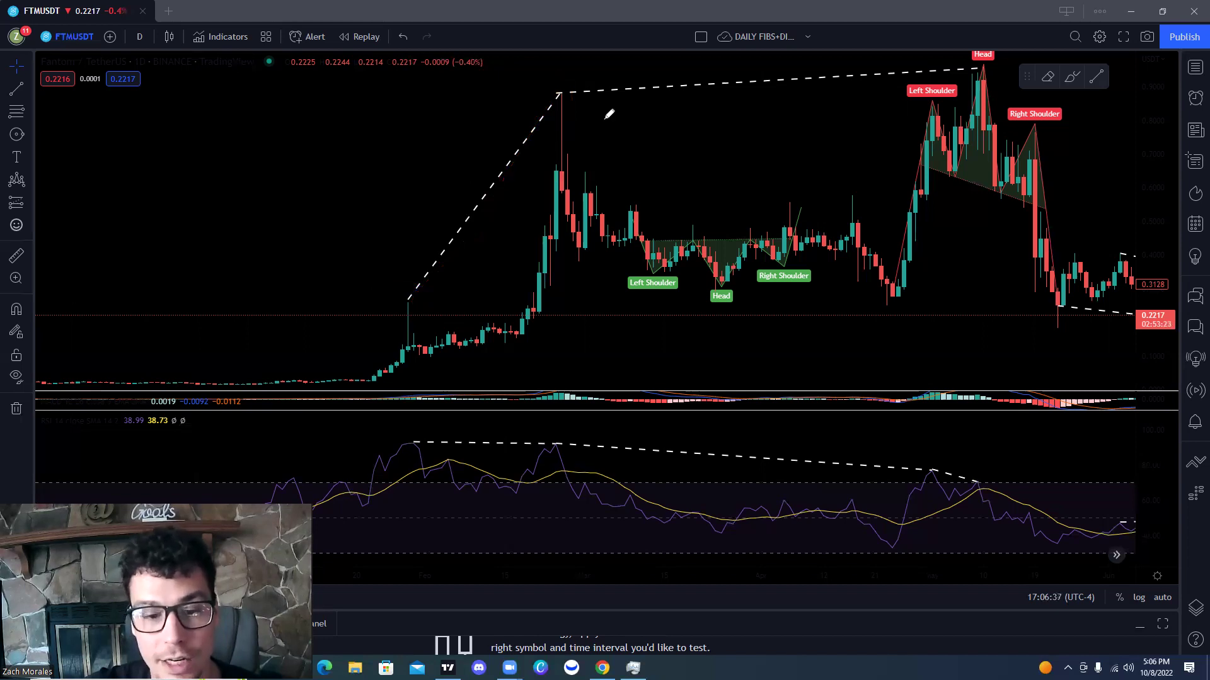
{"action": "left_click_drag", "start_coordinate": [422, 435], "coordinate": [415, 434]}
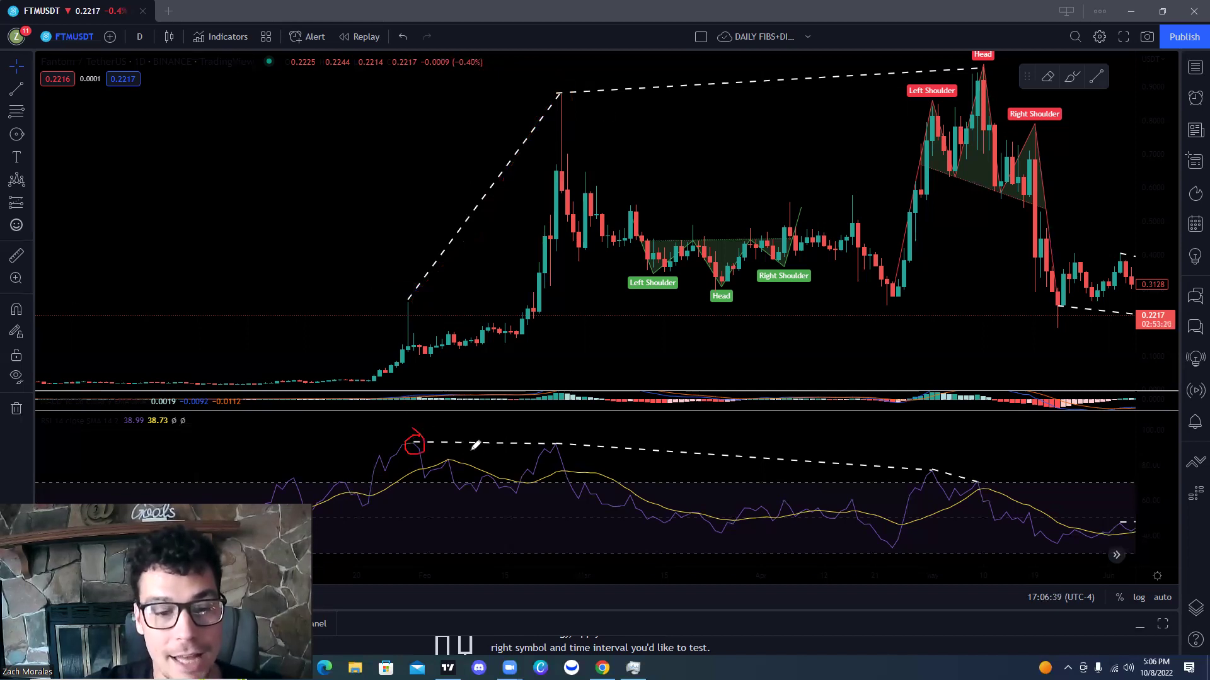
{"action": "mouse_move", "coordinate": [559, 436]}
{"action": "left_mouse_down"}
{"action": "mouse_move", "coordinate": [554, 448]}
{"action": "mouse_move", "coordinate": [559, 435]}
{"action": "left_mouse_up"}
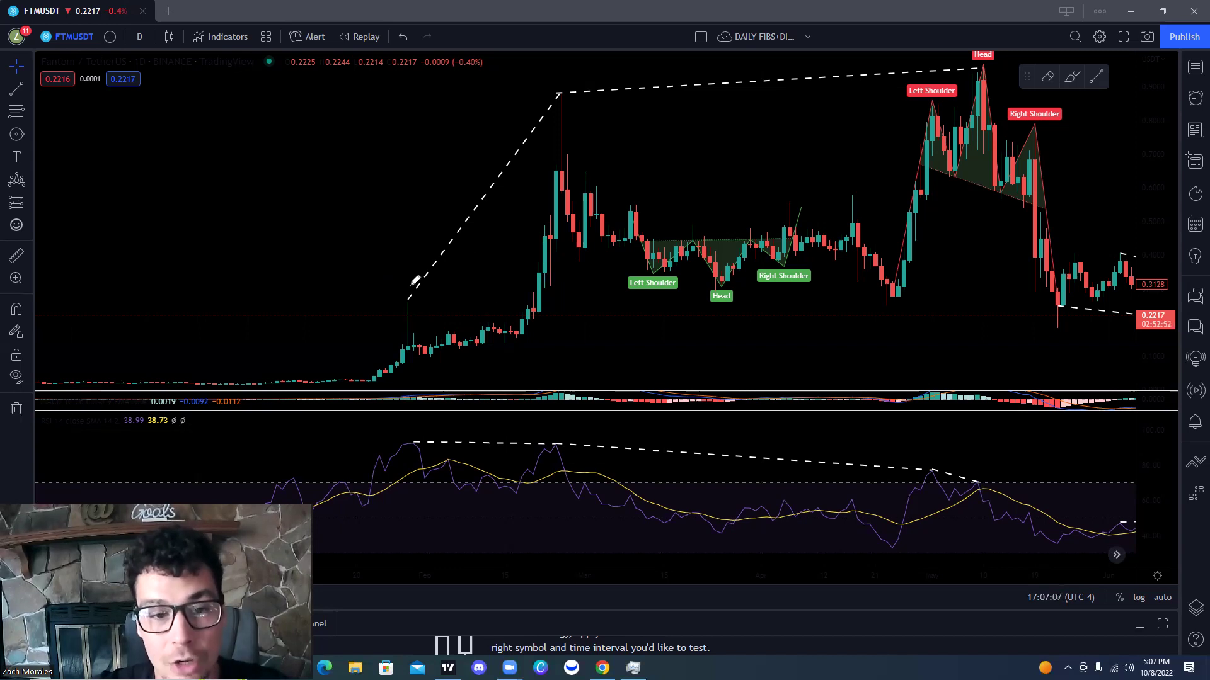
{"action": "left_click_drag", "start_coordinate": [409, 294], "coordinate": [545, 99]}
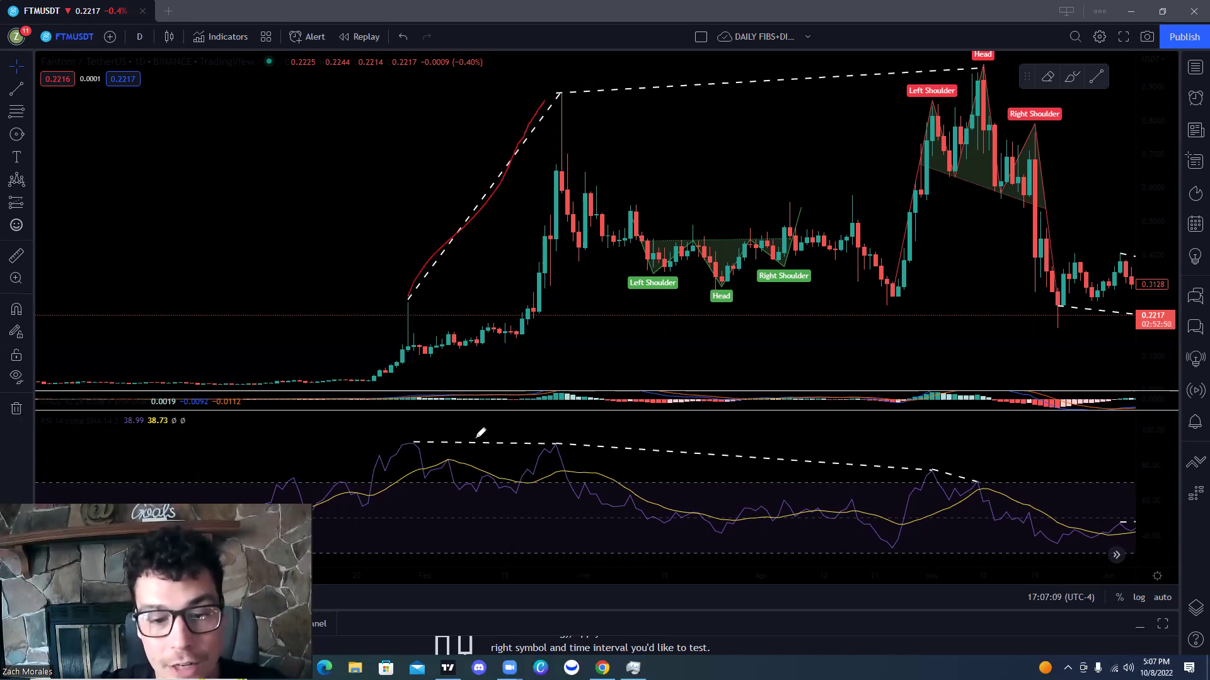
{"action": "left_click_drag", "start_coordinate": [409, 439], "coordinate": [555, 445]}
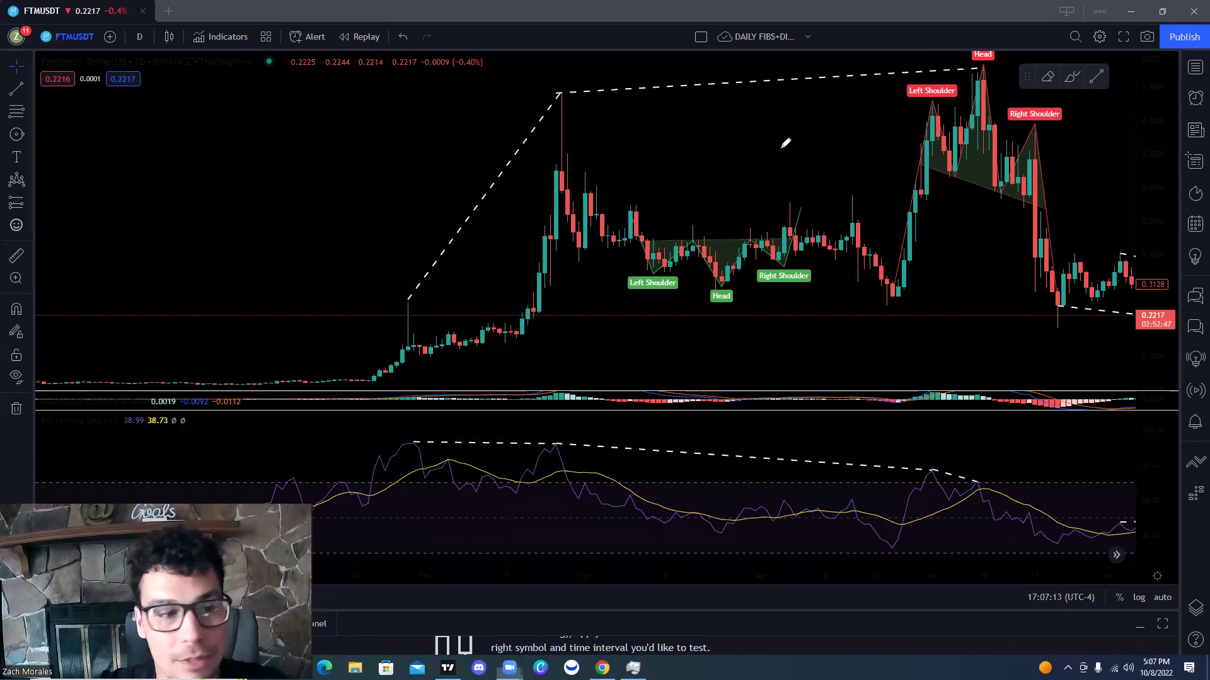
Measure the price drop from the late-February 2021 high to the low before the second rally, and clear the measurement
{"action": "left_click", "coordinate": [16, 255]}
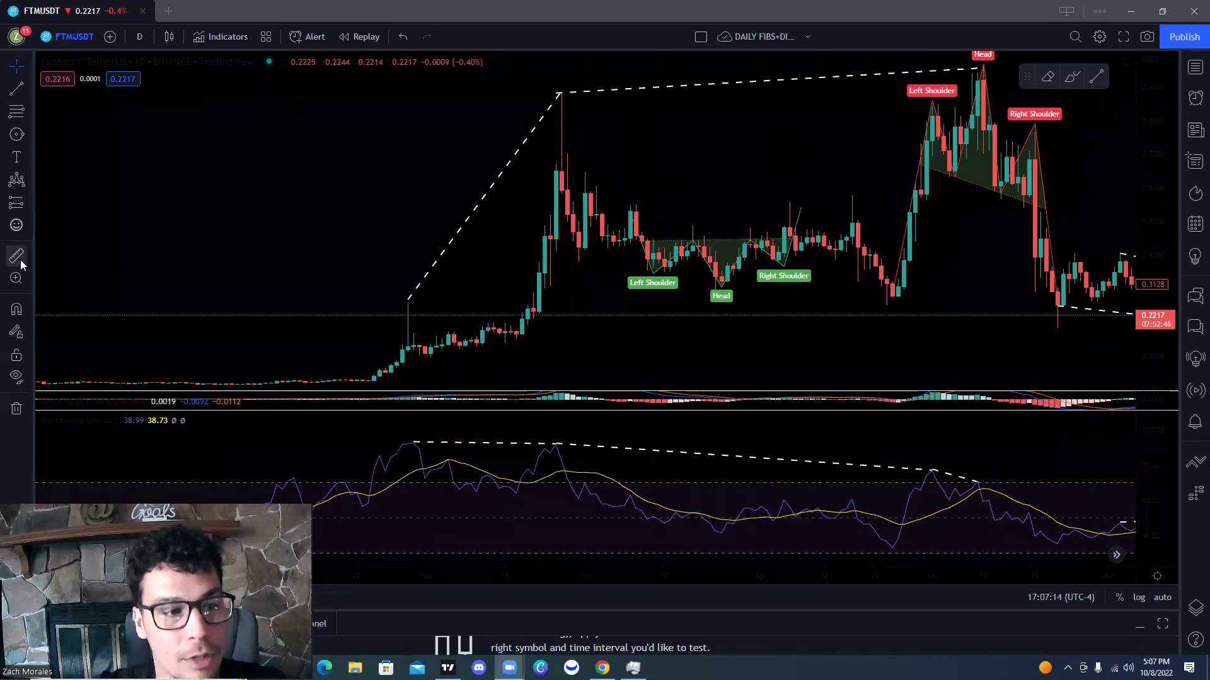
{"action": "left_click", "coordinate": [570, 93]}
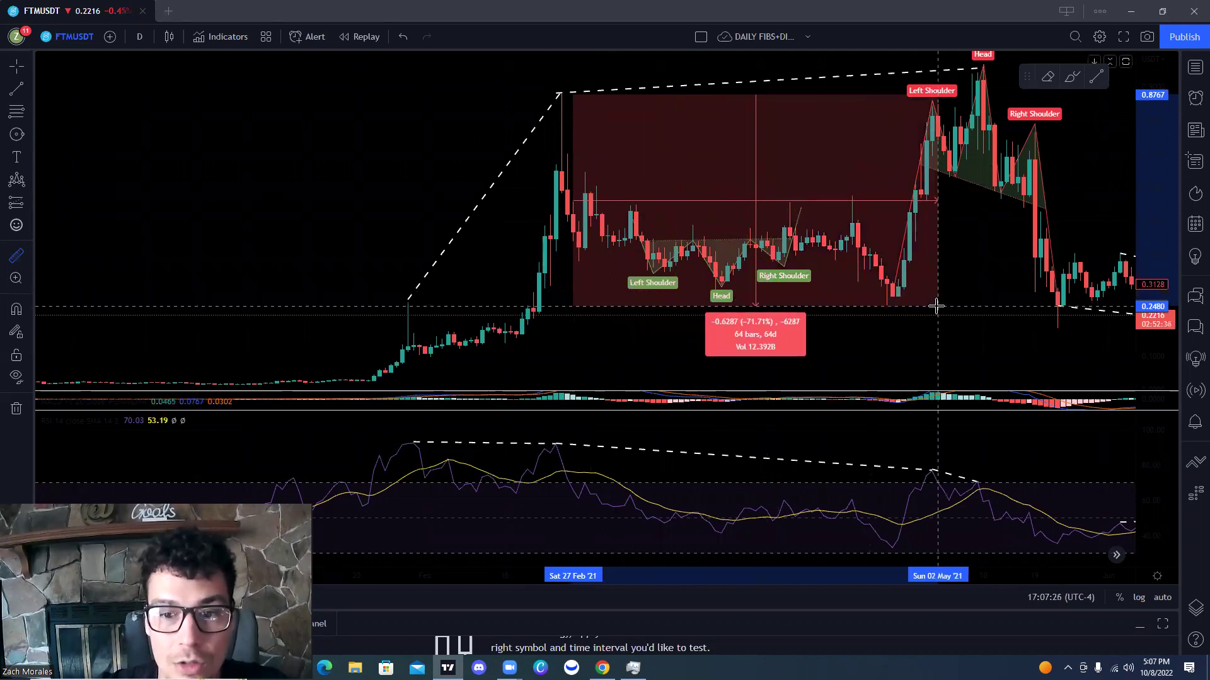
{"action": "left_click", "coordinate": [936, 306]}
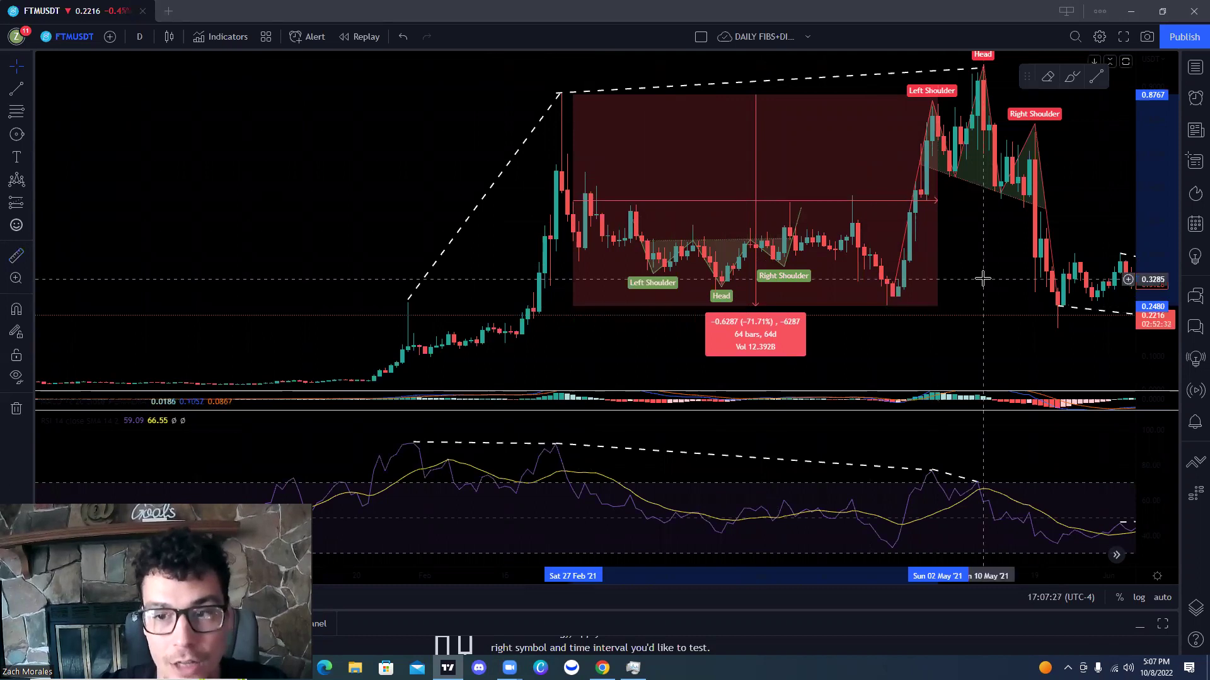
{"action": "left_click", "coordinate": [982, 277]}
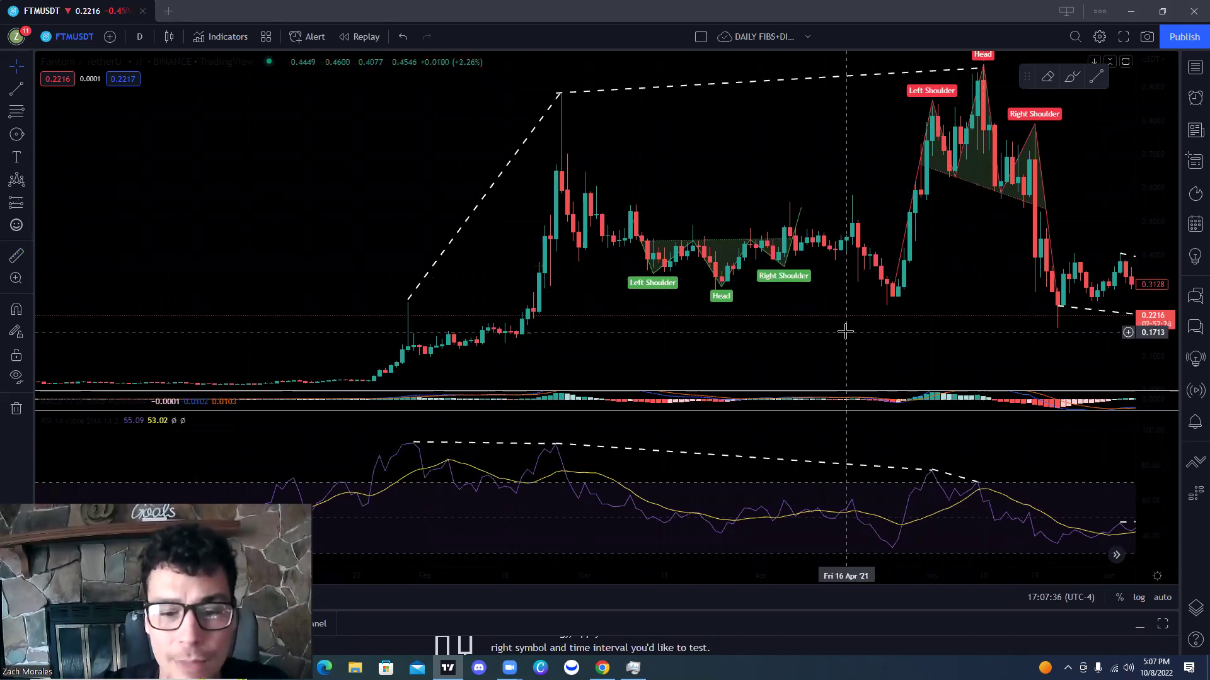
Underline the left shoulder, head and right shoulder lows of the green inverse pattern with curved red strokes
{"action": "left_click_drag", "start_coordinate": [702, 330], "coordinate": [513, 309]}
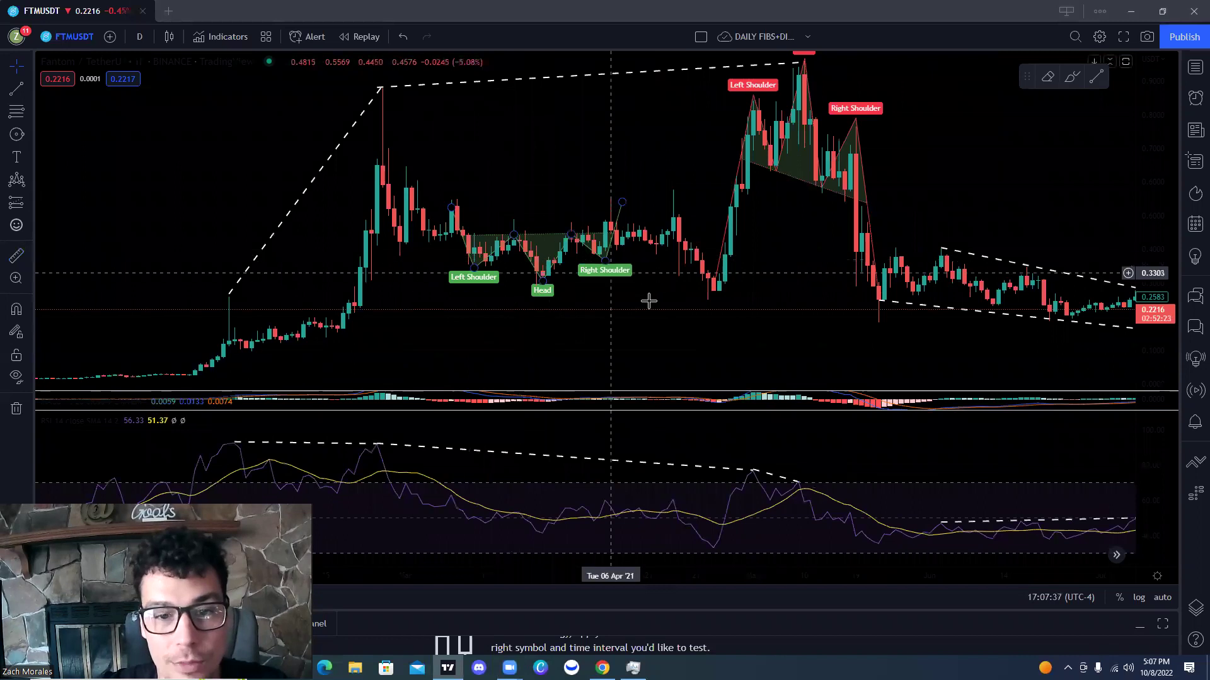
{"action": "left_click_drag", "start_coordinate": [1153, 281], "coordinate": [1153, 167]}
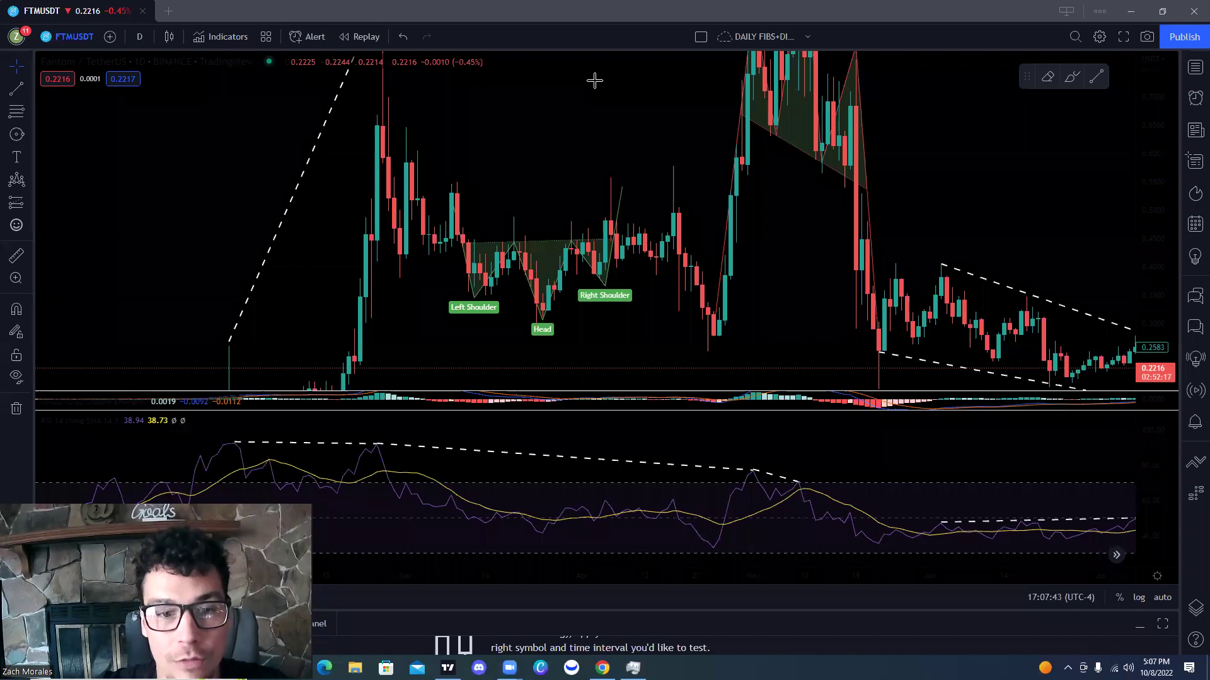
{"action": "mouse_move", "coordinate": [456, 276]}
{"action": "left_mouse_down"}
{"action": "mouse_move", "coordinate": [495, 295]}
{"action": "mouse_move", "coordinate": [499, 281]}
{"action": "mouse_move", "coordinate": [543, 325]}
{"action": "mouse_move", "coordinate": [586, 265]}
{"action": "mouse_move", "coordinate": [607, 287]}
{"action": "mouse_move", "coordinate": [616, 265]}
{"action": "left_mouse_up"}
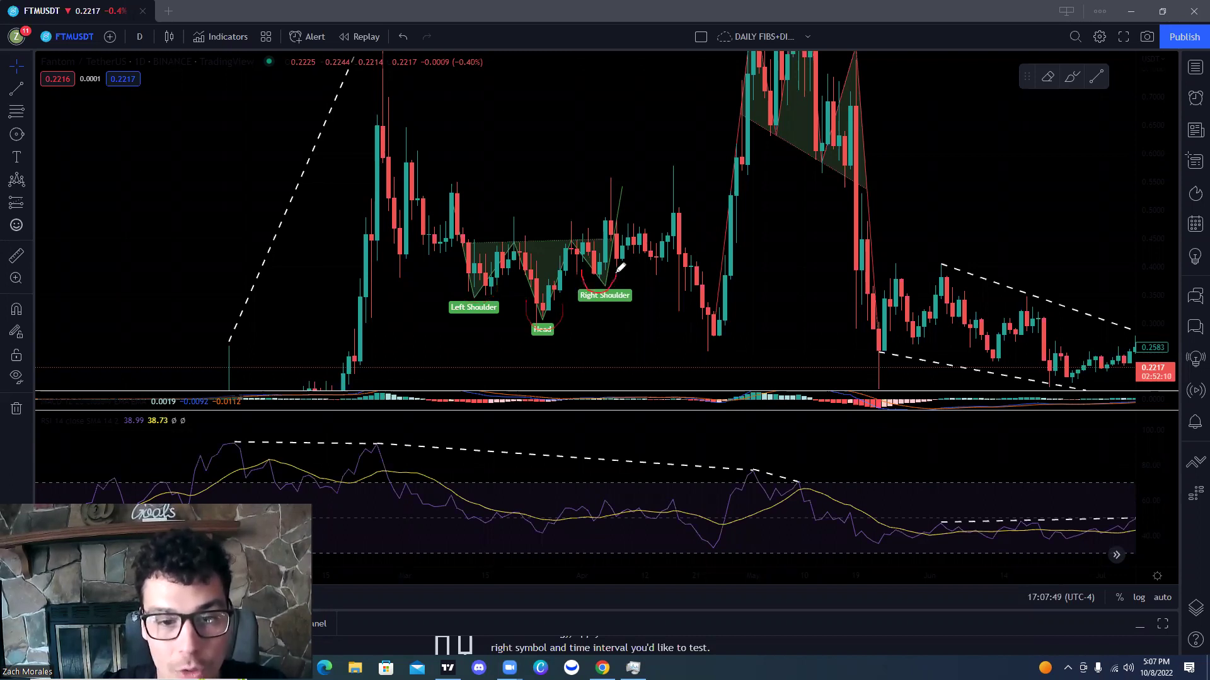
{"action": "mouse_move", "coordinate": [457, 277]}
{"action": "left_mouse_down"}
{"action": "mouse_move", "coordinate": [511, 279]}
{"action": "mouse_move", "coordinate": [563, 342]}
{"action": "left_mouse_up"}
{"action": "mouse_move", "coordinate": [574, 301]}
{"action": "left_mouse_down"}
{"action": "mouse_move", "coordinate": [577, 283]}
{"action": "mouse_move", "coordinate": [620, 271]}
{"action": "left_mouse_up"}
Circle the price peak just before the green inverse pattern, along with the pattern's shoulder and head lows
{"action": "mouse_move", "coordinate": [452, 182]}
{"action": "left_mouse_down"}
{"action": "mouse_move", "coordinate": [479, 268]}
{"action": "mouse_move", "coordinate": [520, 227]}
{"action": "mouse_move", "coordinate": [600, 287]}
{"action": "mouse_move", "coordinate": [629, 173]}
{"action": "mouse_move", "coordinate": [381, 178]}
{"action": "left_mouse_up"}
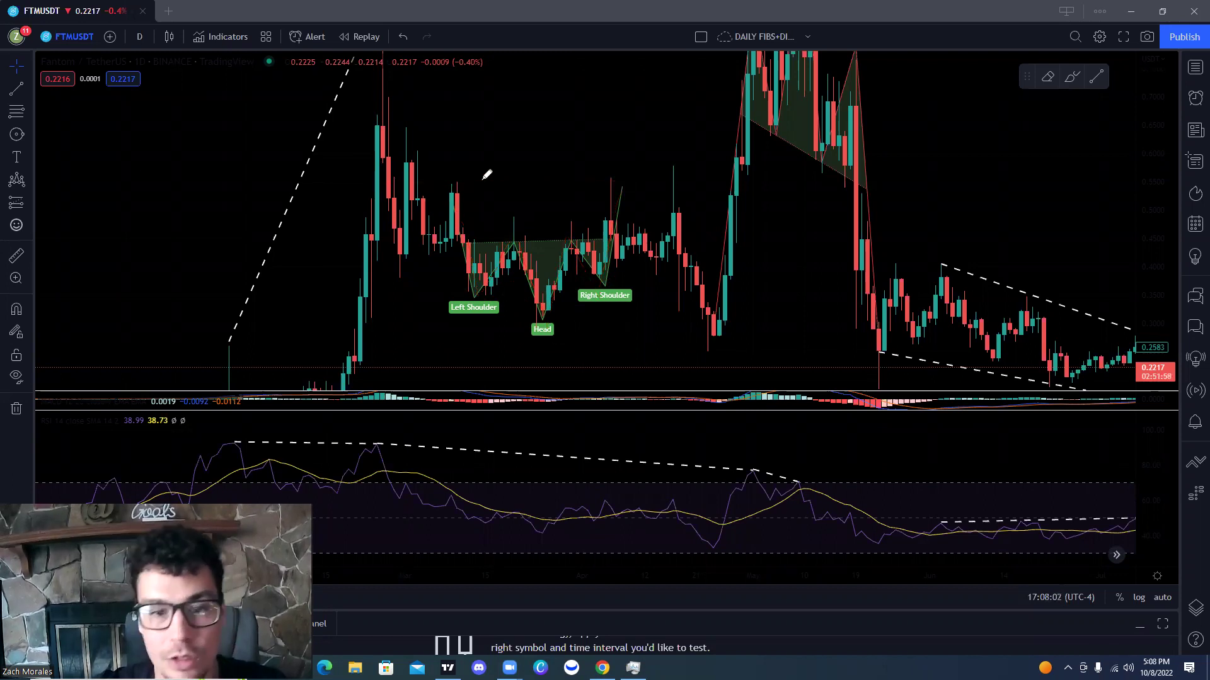
{"action": "mouse_move", "coordinate": [465, 181]}
{"action": "left_mouse_down"}
{"action": "mouse_move", "coordinate": [459, 197]}
{"action": "mouse_move", "coordinate": [467, 184]}
{"action": "left_mouse_up"}
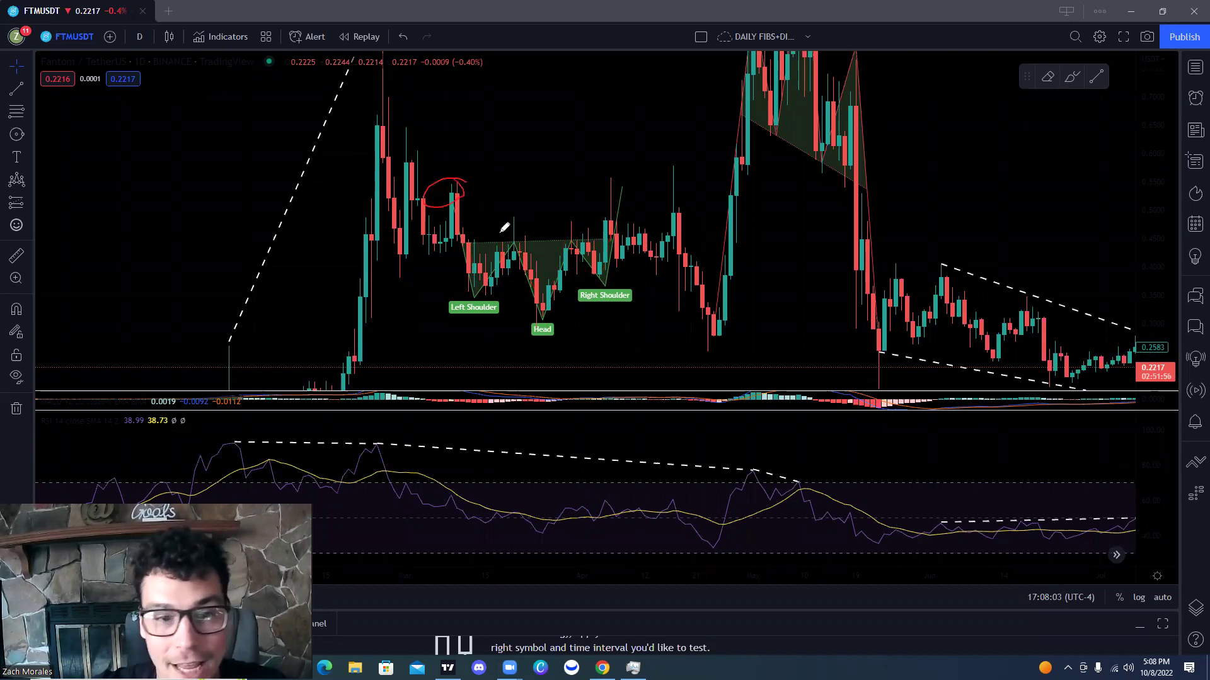
{"action": "mouse_move", "coordinate": [494, 272]}
{"action": "left_mouse_down"}
{"action": "mouse_move", "coordinate": [502, 301]}
{"action": "mouse_move", "coordinate": [547, 291]}
{"action": "left_mouse_up"}
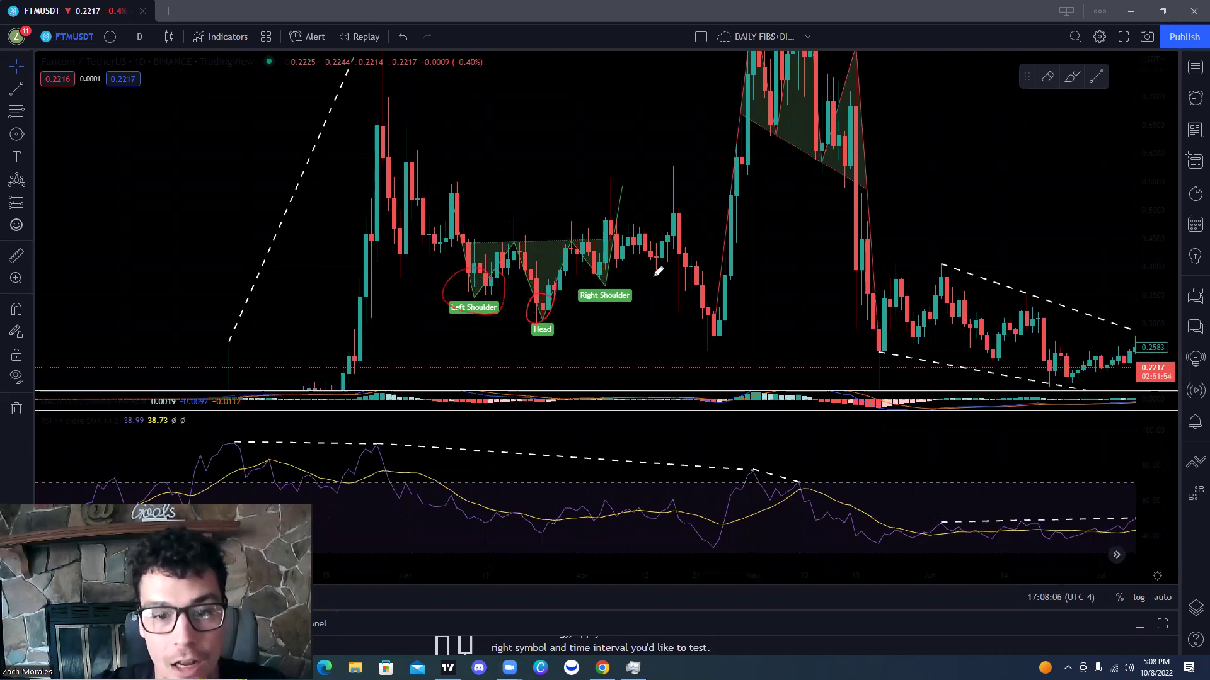
{"action": "mouse_move", "coordinate": [621, 252]}
{"action": "left_mouse_down"}
{"action": "mouse_move", "coordinate": [613, 293]}
{"action": "mouse_move", "coordinate": [590, 257]}
{"action": "left_mouse_up"}
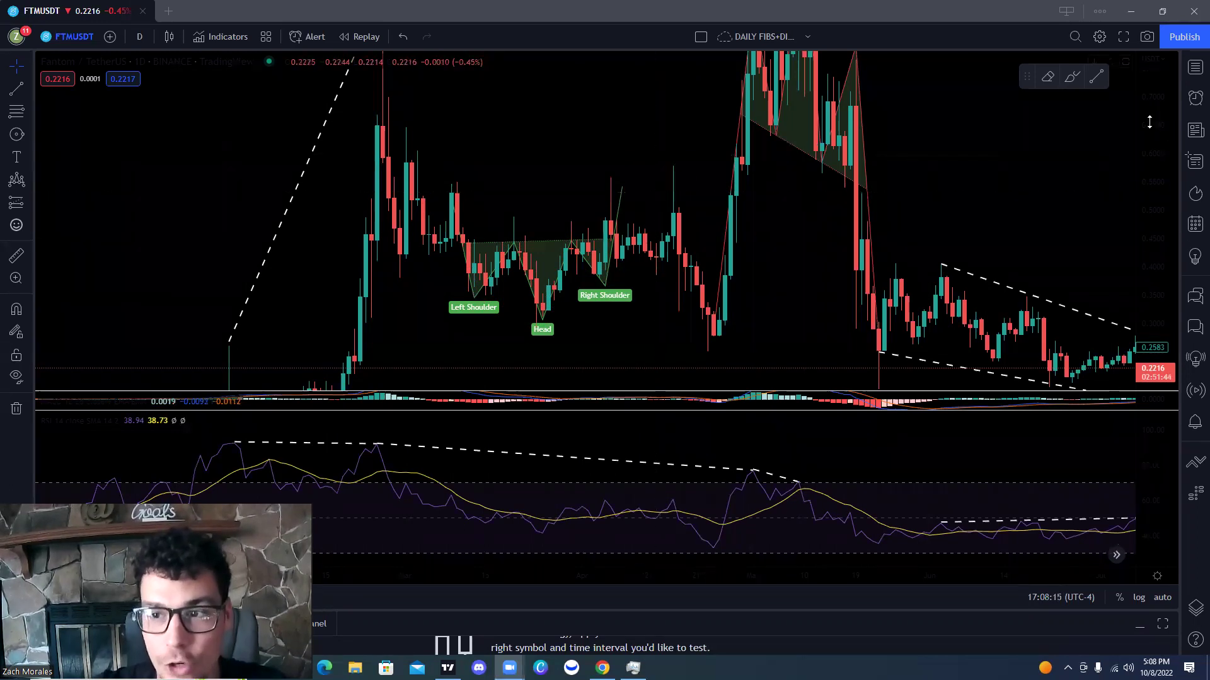
Mark the left shoulder, head and right shoulder peaks of the red head-and-shoulders pattern with freehand strokes
{"action": "left_click_drag", "start_coordinate": [1150, 123], "coordinate": [1132, 280]}
{"action": "left_click_drag", "start_coordinate": [942, 164], "coordinate": [746, 169]}
{"action": "scroll", "coordinate": [734, 181], "scroll_direction": "up", "scroll_amount": 1}
{"action": "scroll", "coordinate": [693, 110], "scroll_direction": "left", "scroll_amount": 1}
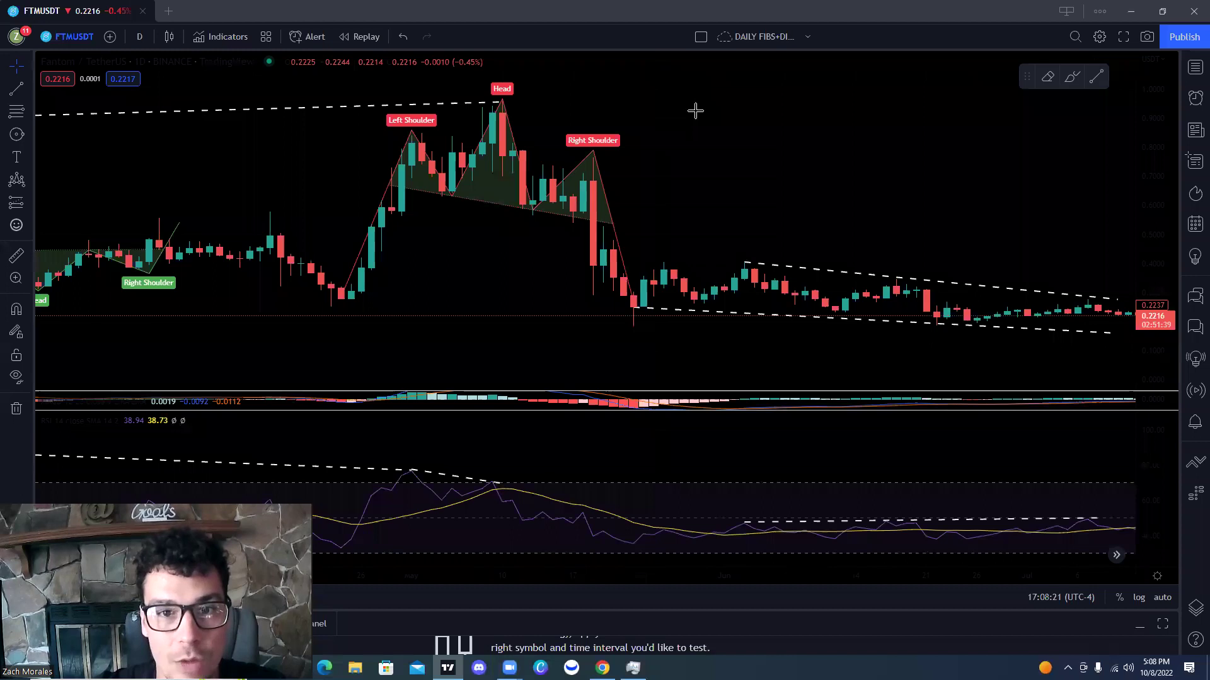
{"action": "left_click_drag", "start_coordinate": [434, 124], "coordinate": [431, 126]}
{"action": "mouse_move", "coordinate": [519, 108]}
{"action": "left_mouse_down"}
{"action": "mouse_move", "coordinate": [523, 121]}
{"action": "mouse_move", "coordinate": [504, 100]}
{"action": "mouse_move", "coordinate": [518, 126]}
{"action": "mouse_move", "coordinate": [604, 134]}
{"action": "left_mouse_up"}
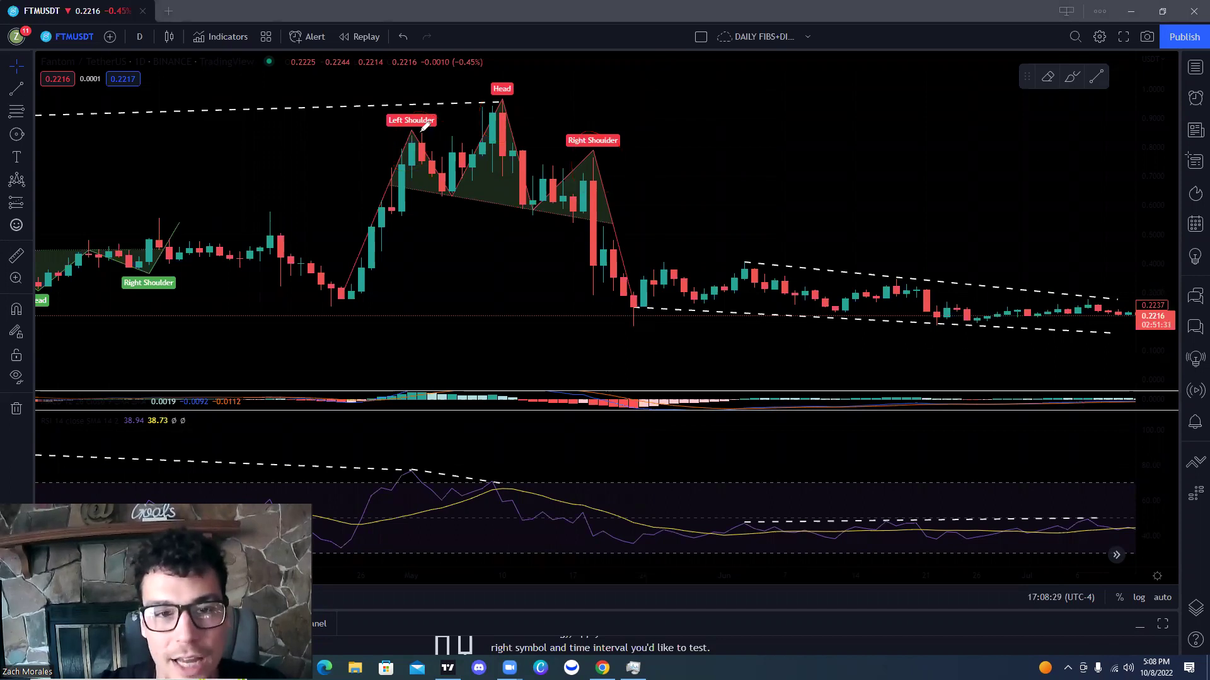
Mark the red pattern's left shoulder and head highs and circle the two matching RSI peaks
{"action": "mouse_move", "coordinate": [426, 126]}
{"action": "left_mouse_down"}
{"action": "mouse_move", "coordinate": [417, 151]}
{"action": "mouse_move", "coordinate": [434, 124]}
{"action": "mouse_move", "coordinate": [496, 97]}
{"action": "mouse_move", "coordinate": [508, 111]}
{"action": "left_mouse_up"}
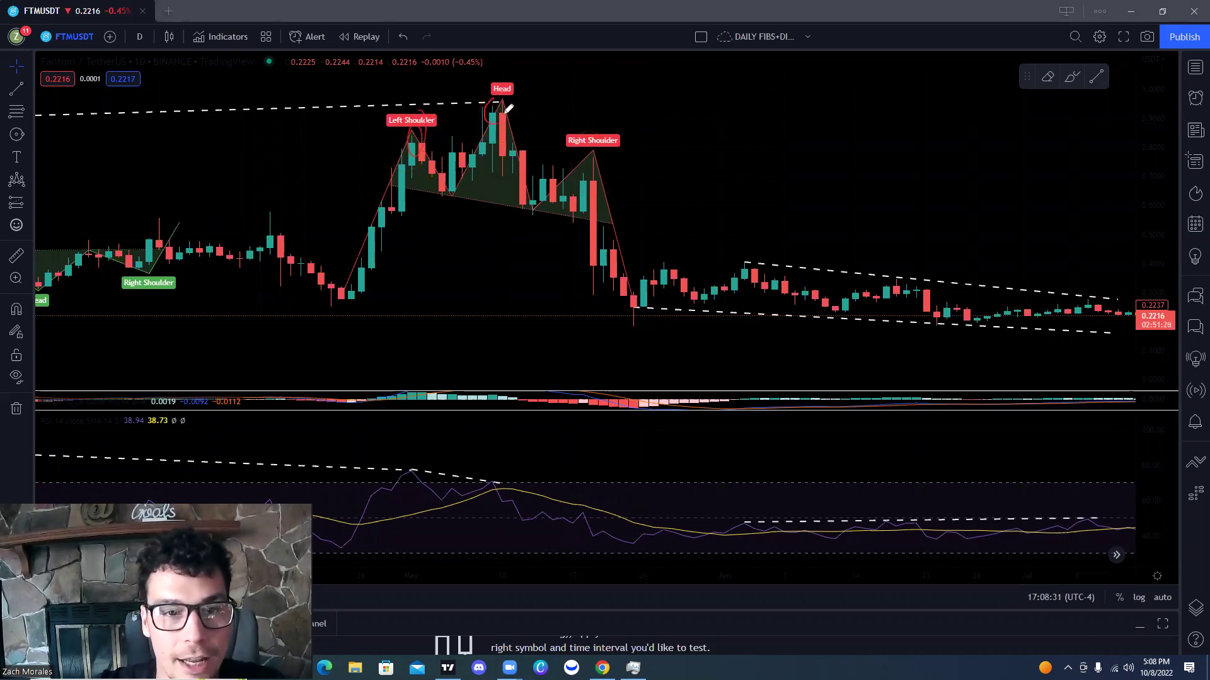
{"action": "left_click_drag", "start_coordinate": [420, 454], "coordinate": [423, 455]}
{"action": "mouse_move", "coordinate": [497, 465]}
{"action": "left_mouse_down"}
{"action": "mouse_move", "coordinate": [486, 486]}
{"action": "mouse_move", "coordinate": [499, 467]}
{"action": "left_mouse_up"}
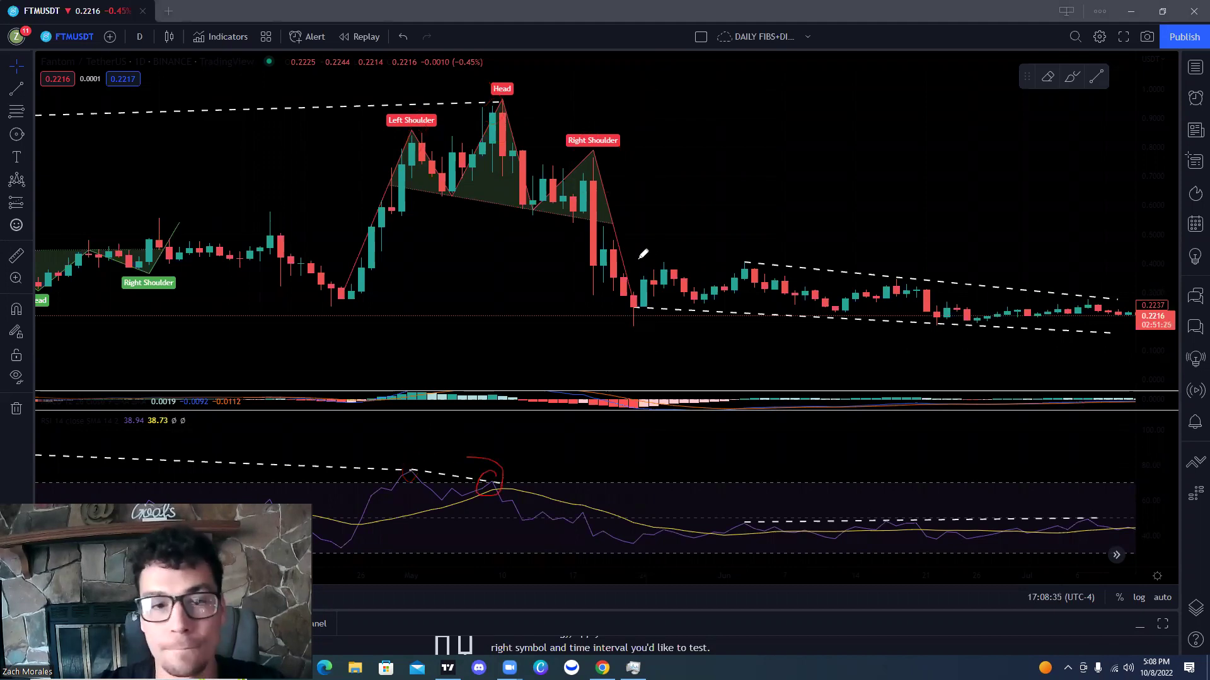
{"action": "mouse_move", "coordinate": [408, 142]}
{"action": "left_mouse_down"}
{"action": "mouse_move", "coordinate": [533, 101]}
{"action": "mouse_move", "coordinate": [504, 101]}
{"action": "left_mouse_up"}
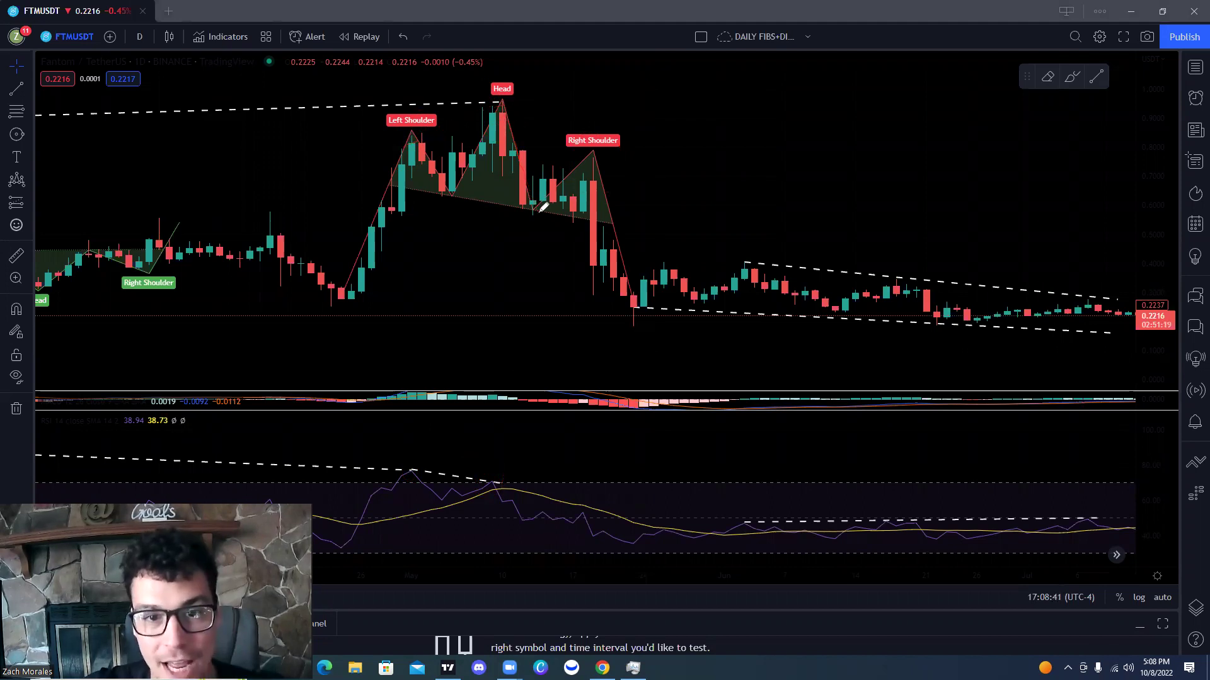
Mark the rise into the right shoulder's peak and draw a downward arrow along the sharp drop after it
{"action": "left_click_drag", "start_coordinate": [539, 209], "coordinate": [608, 158]}
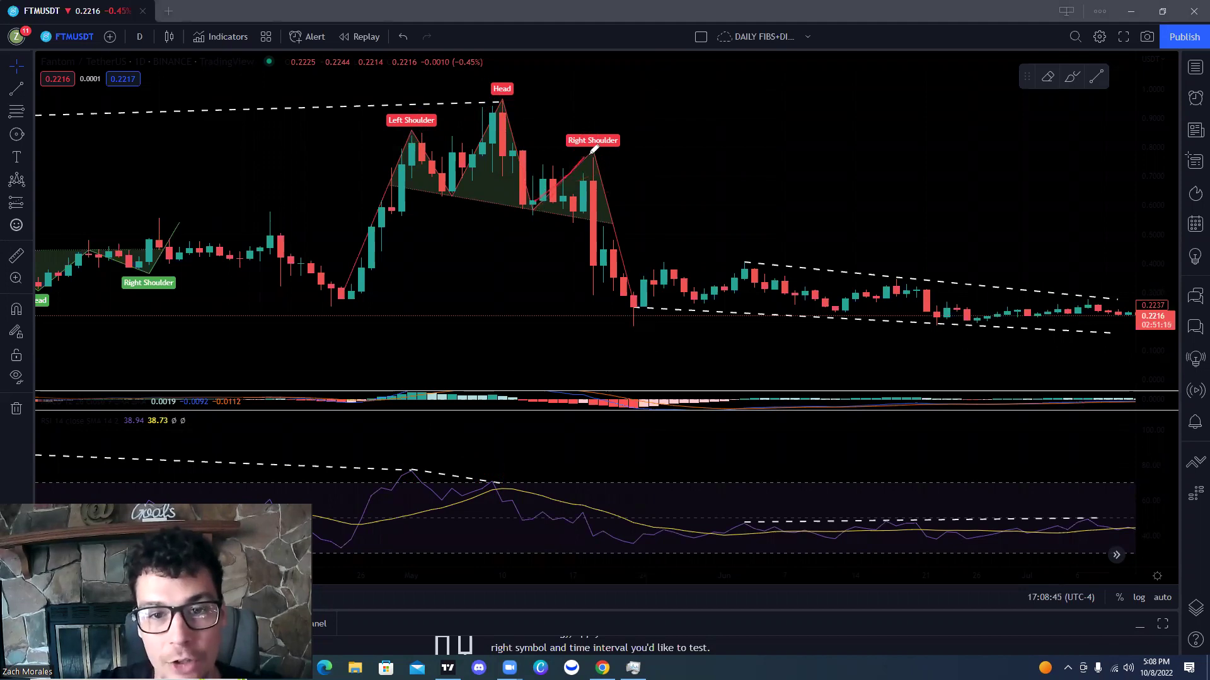
{"action": "left_click_drag", "start_coordinate": [610, 161], "coordinate": [592, 155]}
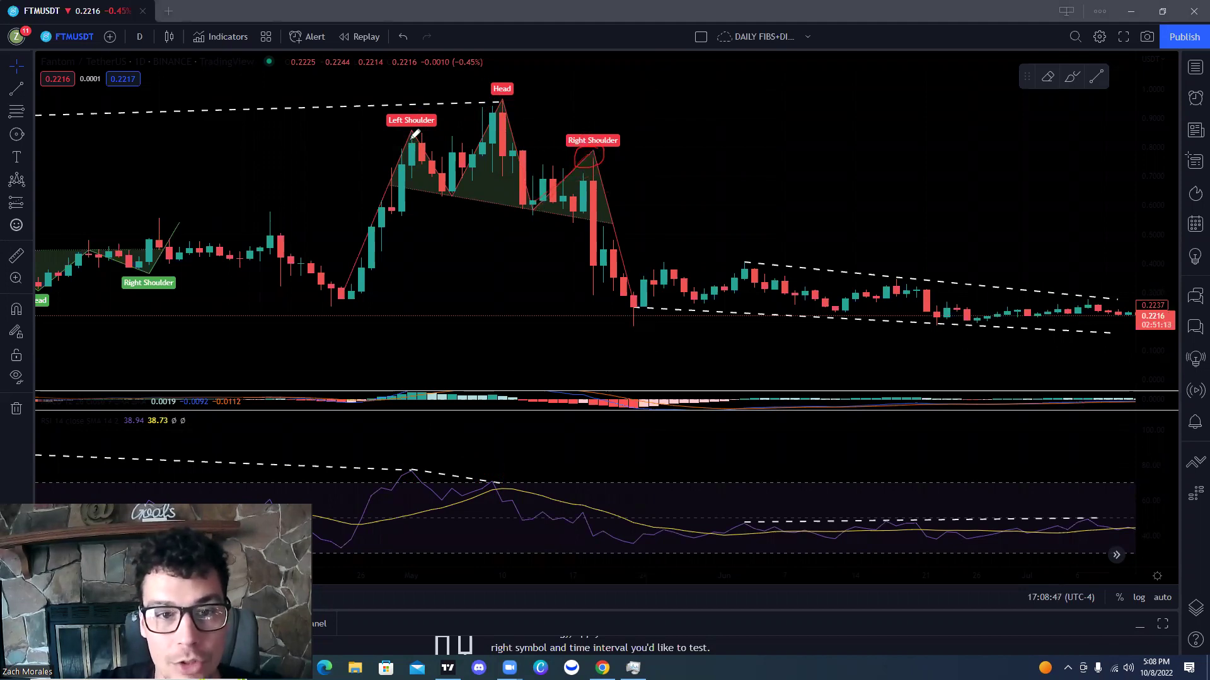
{"action": "mouse_move", "coordinate": [682, 136]}
{"action": "left_mouse_down"}
{"action": "mouse_move", "coordinate": [643, 149]}
{"action": "mouse_move", "coordinate": [660, 94]}
{"action": "mouse_move", "coordinate": [672, 107]}
{"action": "left_mouse_up"}
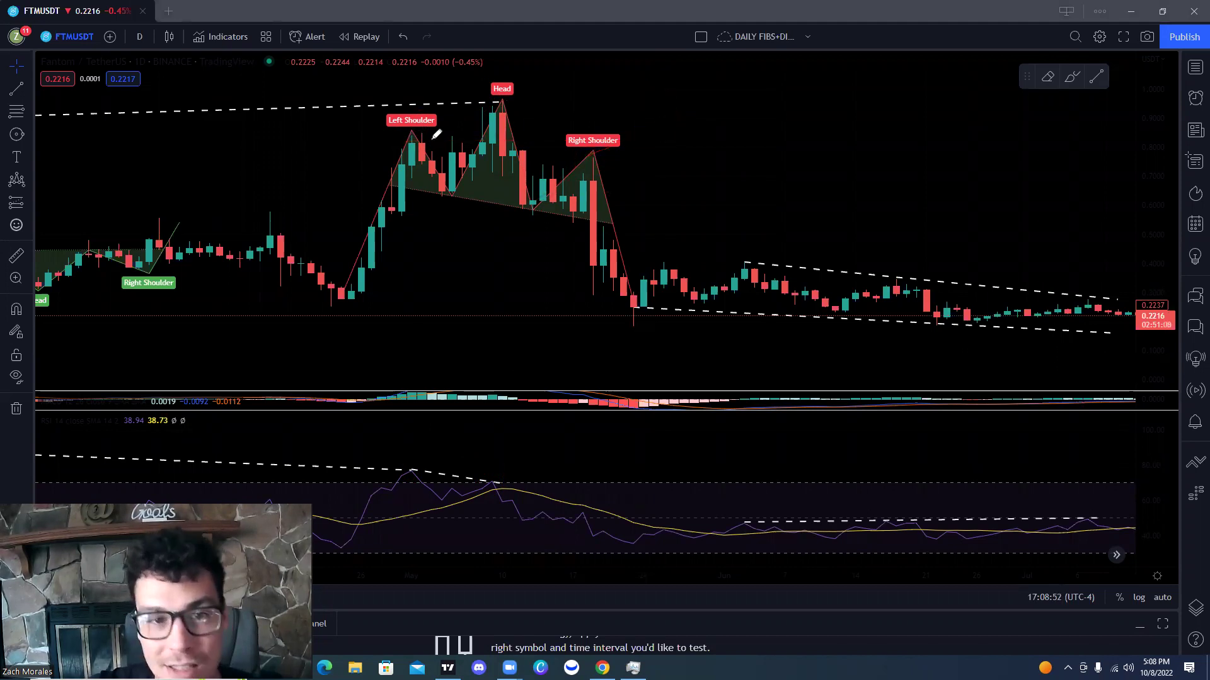
{"action": "mouse_move", "coordinate": [432, 115]}
{"action": "left_mouse_down"}
{"action": "mouse_move", "coordinate": [409, 151]}
{"action": "mouse_move", "coordinate": [454, 111]}
{"action": "left_mouse_up"}
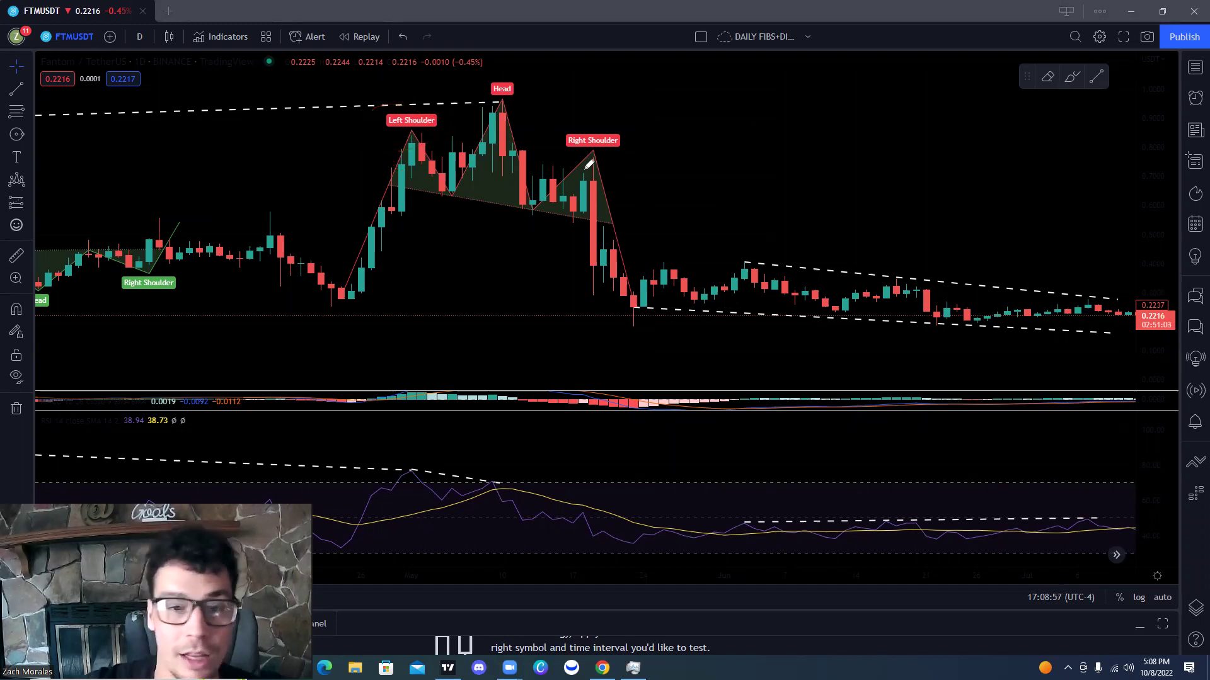
{"action": "mouse_move", "coordinate": [595, 238]}
{"action": "left_mouse_down"}
{"action": "mouse_move", "coordinate": [588, 280]}
{"action": "mouse_move", "coordinate": [614, 257]}
{"action": "left_mouse_up"}
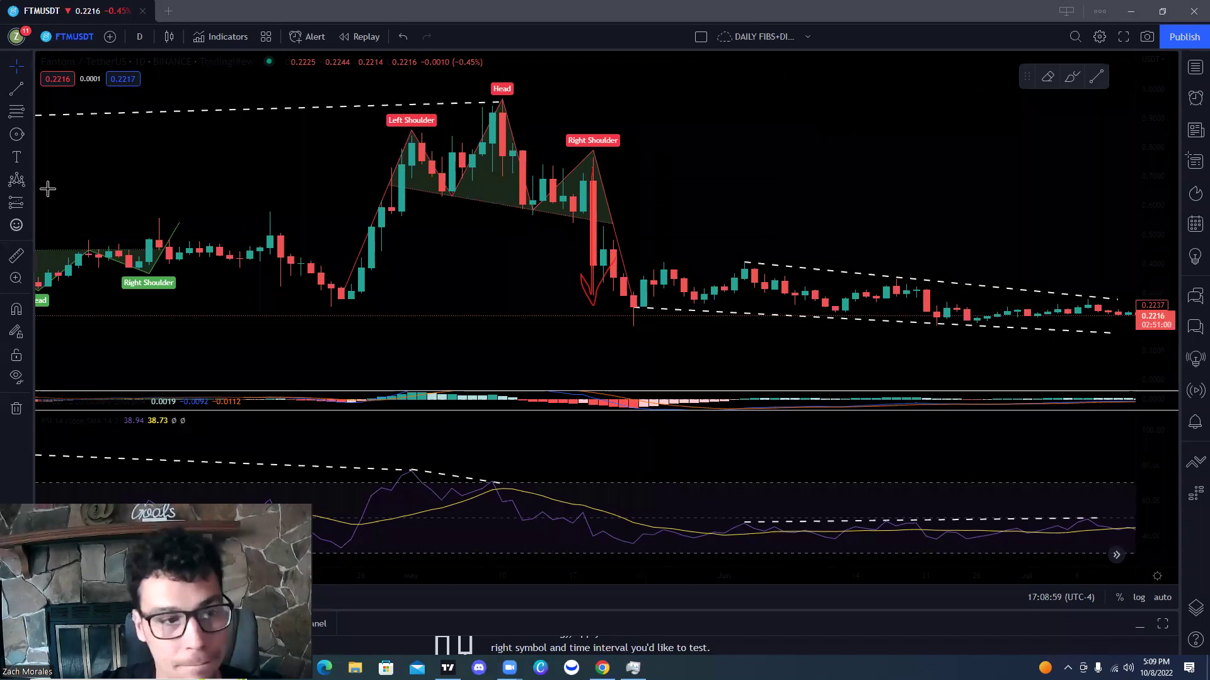
Measure the price drop from the red pattern's right shoulder high to the low that follows, and clear the measurement
{"action": "left_click", "coordinate": [16, 255]}
{"action": "left_click", "coordinate": [608, 158]}
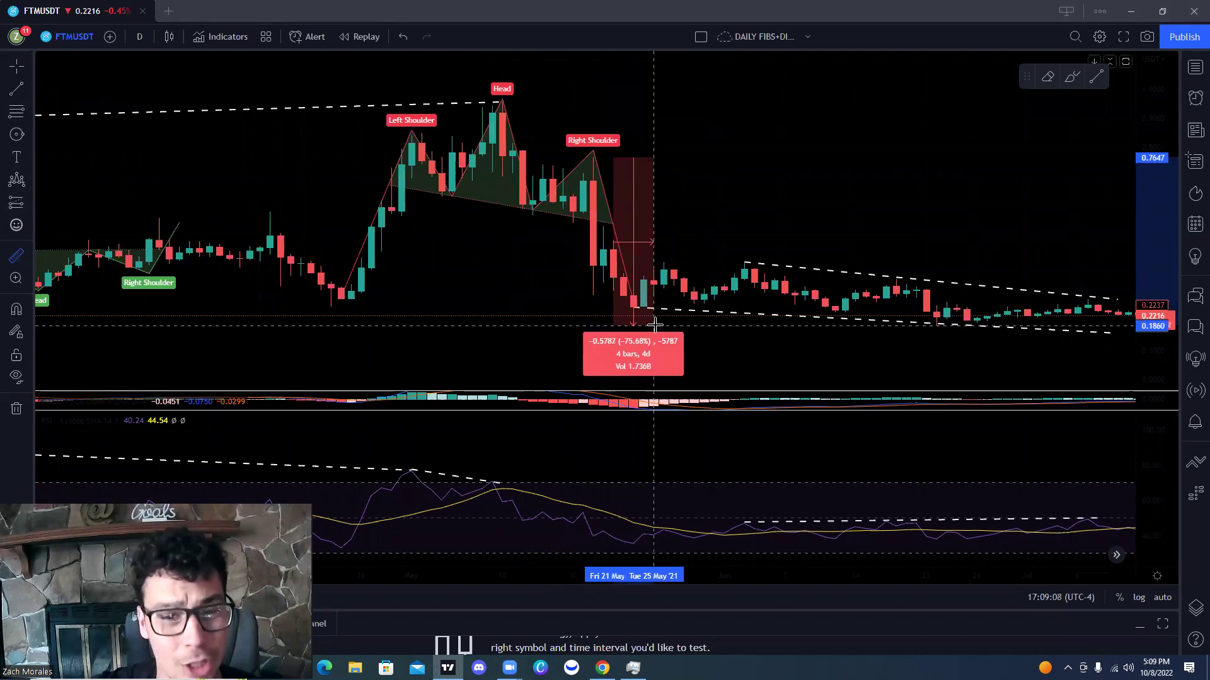
{"action": "left_click", "coordinate": [656, 324]}
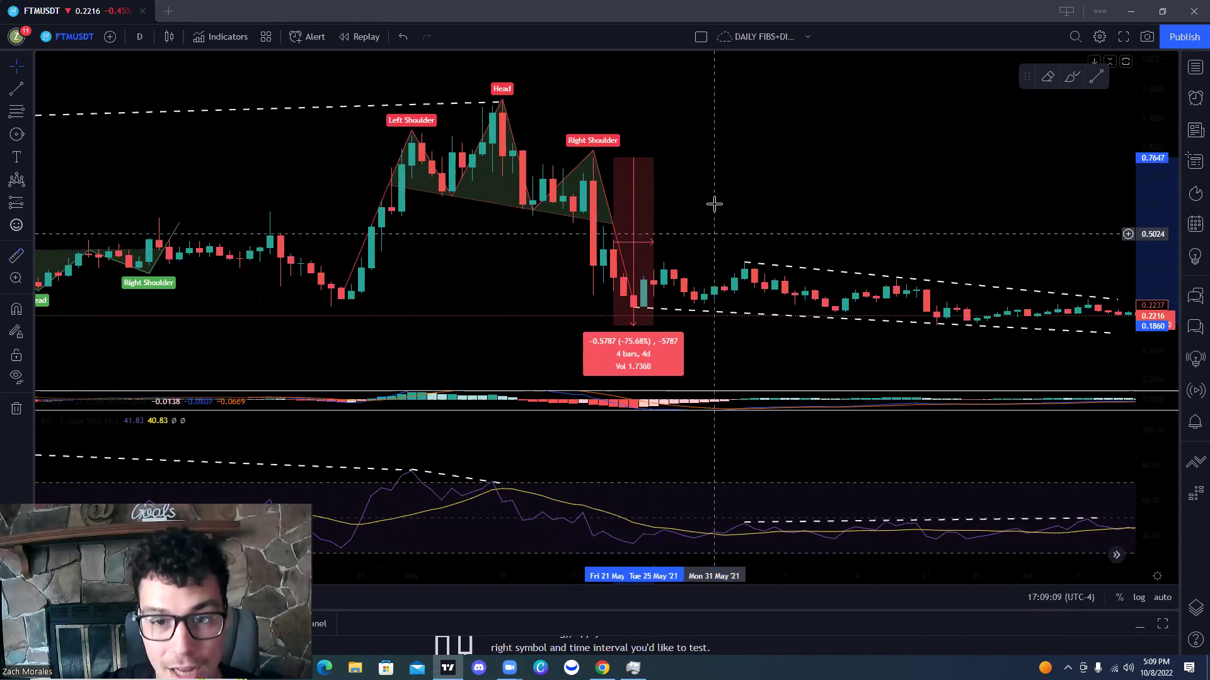
{"action": "left_click", "coordinate": [648, 252]}
Circle the first major price high and the head of the red head-and-shoulders pattern
{"action": "scroll", "coordinate": [560, 280], "scroll_direction": "down", "scroll_amount": 3}
{"action": "scroll", "coordinate": [589, 252], "scroll_direction": "down", "scroll_amount": 2}
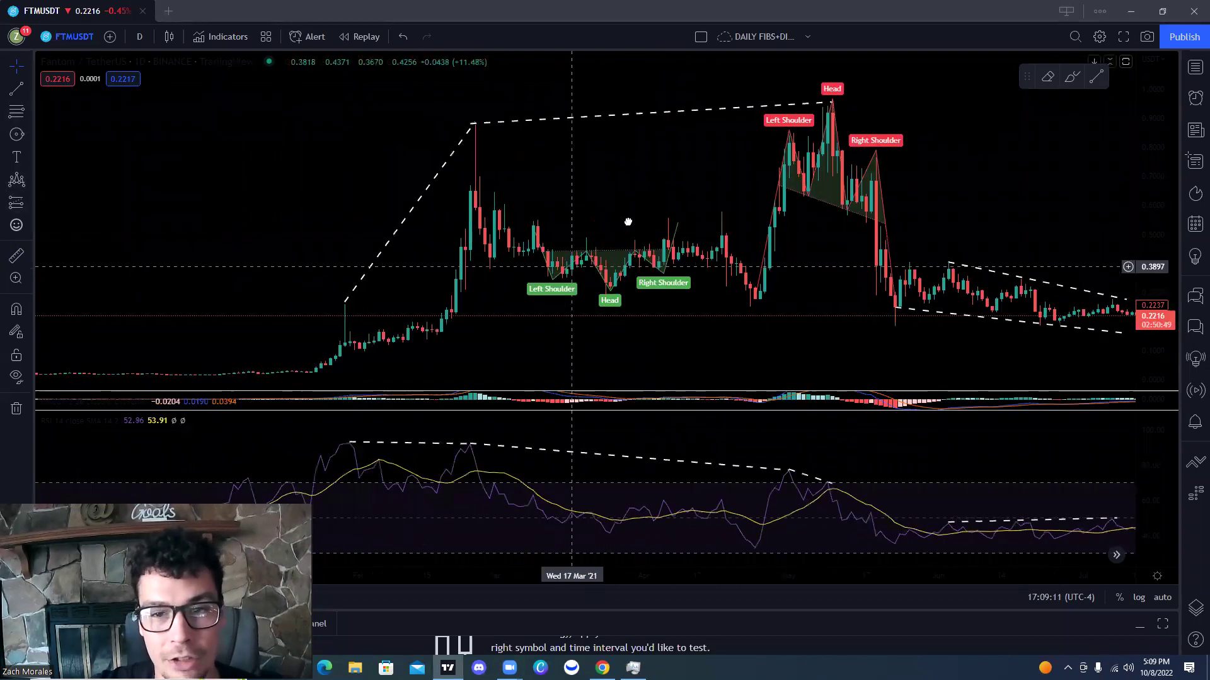
{"action": "left_click_drag", "start_coordinate": [626, 221], "coordinate": [599, 237]}
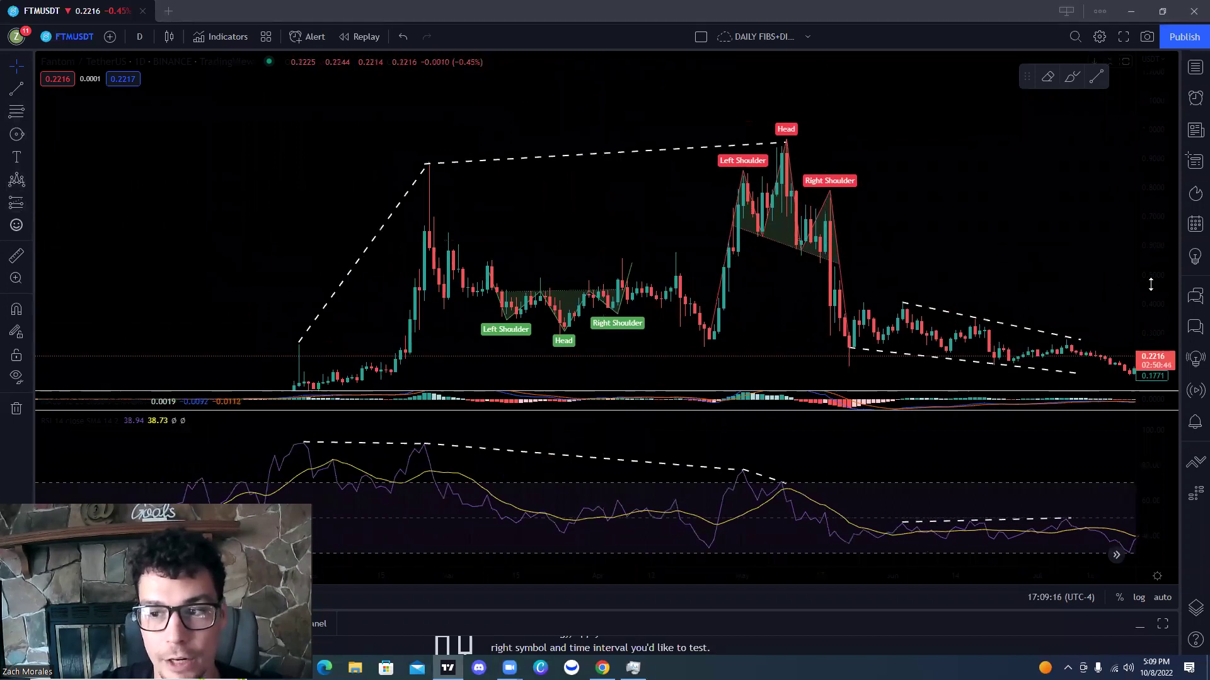
{"action": "left_click_drag", "start_coordinate": [1150, 281], "coordinate": [1151, 259]}
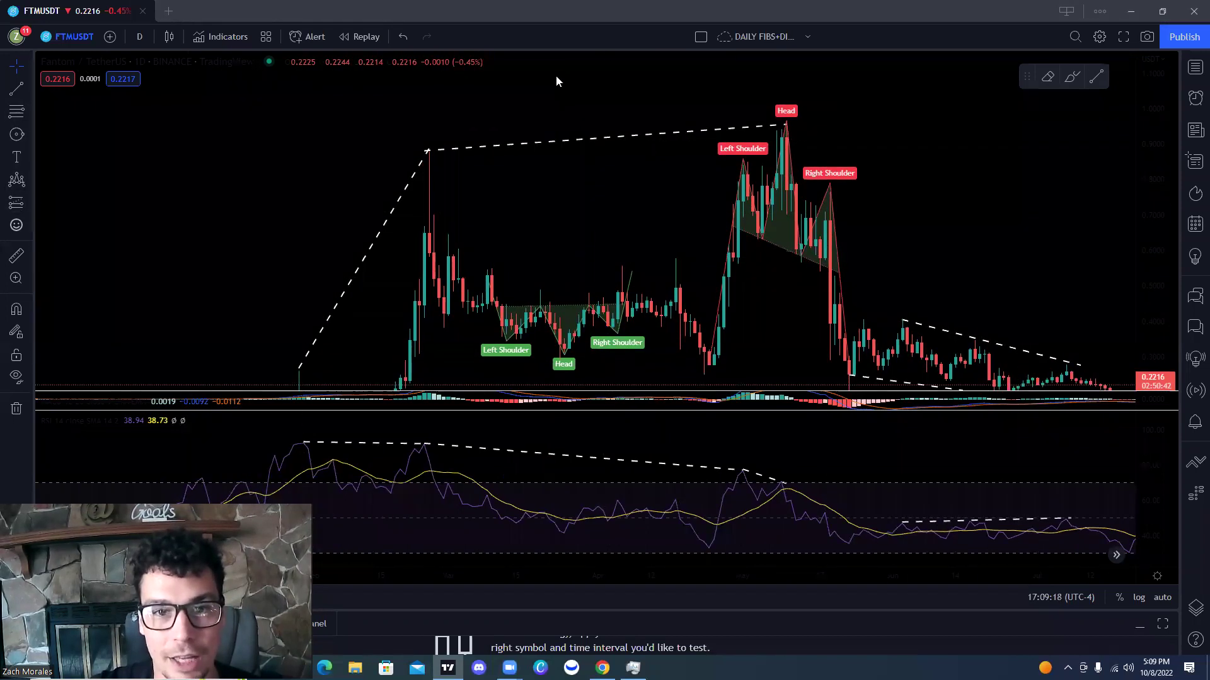
{"action": "mouse_move", "coordinate": [456, 139]}
{"action": "left_mouse_down"}
{"action": "mouse_move", "coordinate": [387, 136]}
{"action": "mouse_move", "coordinate": [442, 140]}
{"action": "left_mouse_up"}
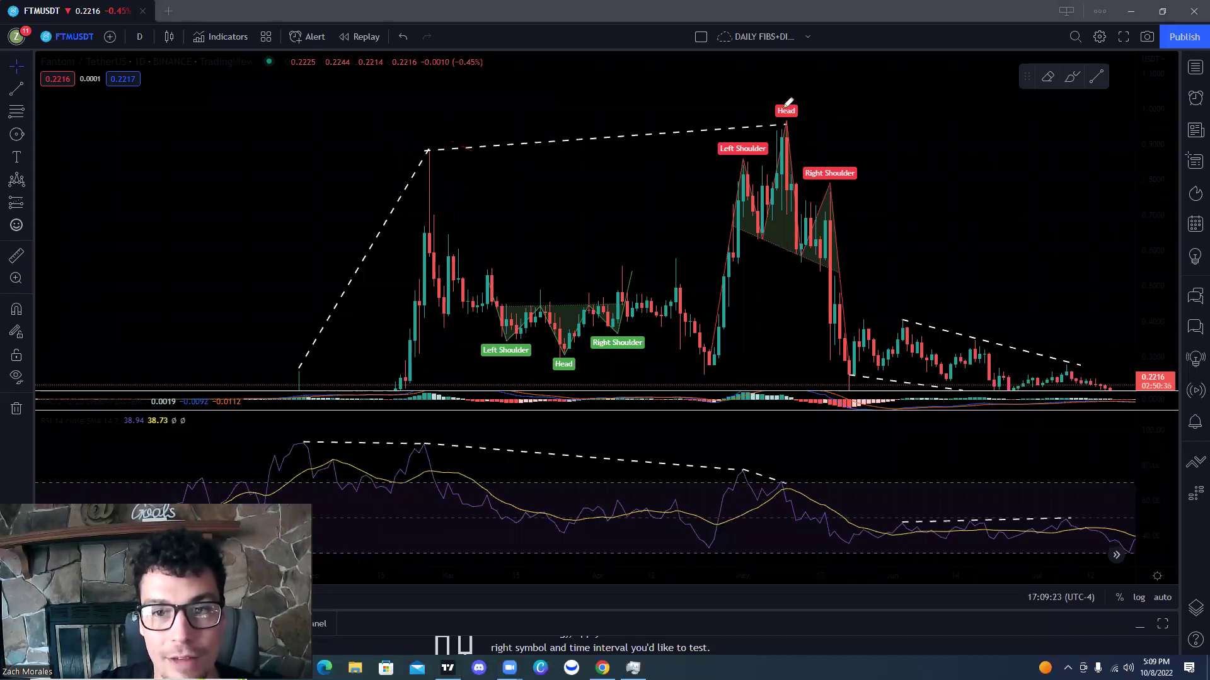
{"action": "mouse_move", "coordinate": [791, 102]}
{"action": "left_mouse_down"}
{"action": "mouse_move", "coordinate": [762, 129]}
{"action": "mouse_move", "coordinate": [761, 111]}
{"action": "left_mouse_up"}
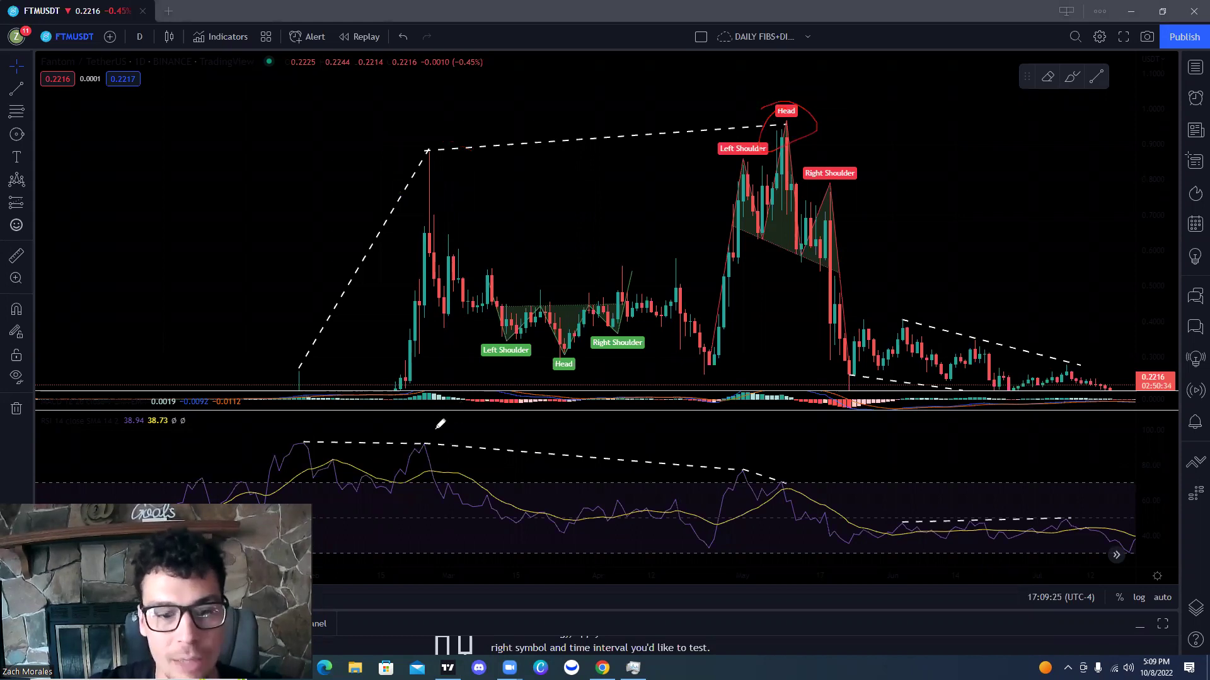
Mark the two RSI peaks matching those price highs and trace the declining dashed line between them
{"action": "mouse_move", "coordinate": [440, 424]}
{"action": "left_mouse_down"}
{"action": "mouse_move", "coordinate": [405, 426]}
{"action": "mouse_move", "coordinate": [447, 418]}
{"action": "left_mouse_up"}
{"action": "mouse_move", "coordinate": [737, 451]}
{"action": "left_mouse_down"}
{"action": "mouse_move", "coordinate": [761, 474]}
{"action": "mouse_move", "coordinate": [752, 437]}
{"action": "left_mouse_up"}
{"action": "left_click_drag", "start_coordinate": [425, 437], "coordinate": [807, 484]}
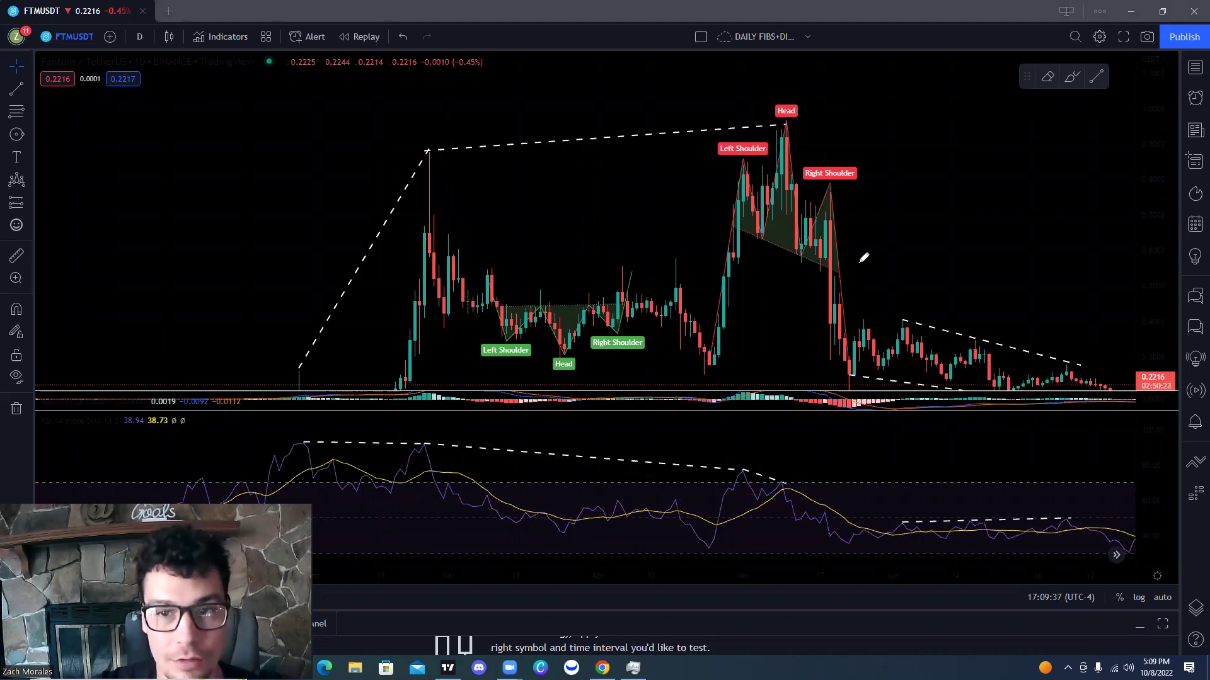
Measure the price drop from the red pattern's head to the low of the following summer, and clear the measurement
{"action": "left_click_drag", "start_coordinate": [879, 233], "coordinate": [721, 170]}
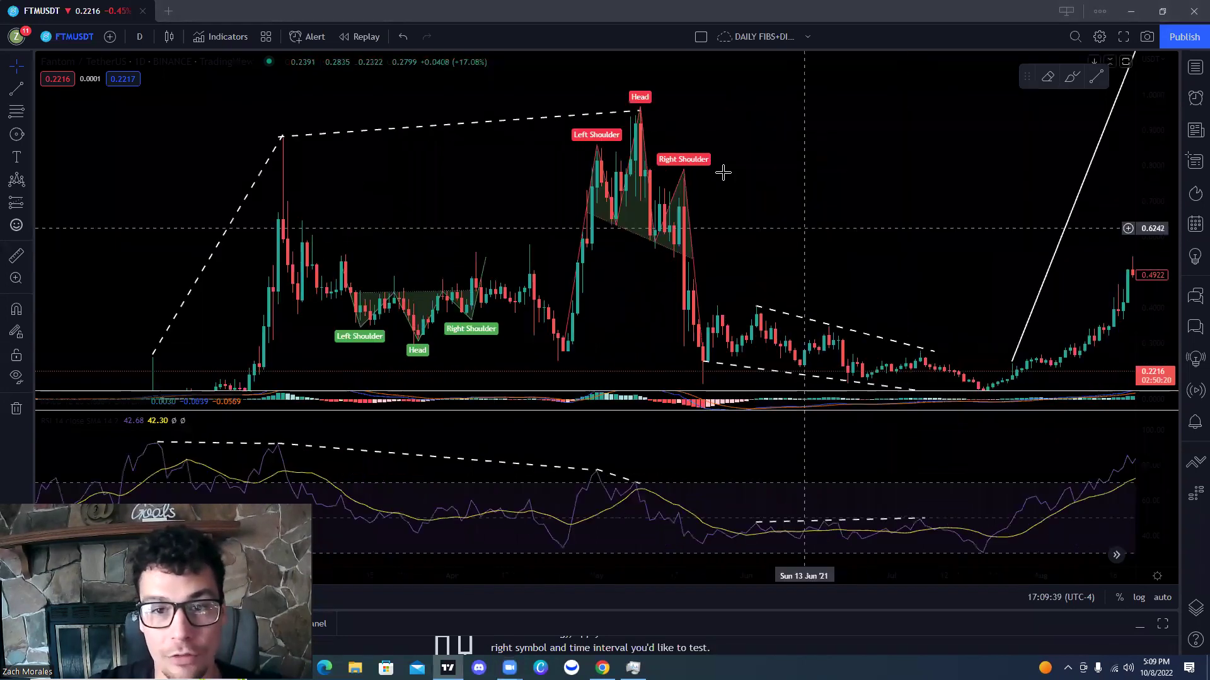
{"action": "left_click", "coordinate": [14, 258]}
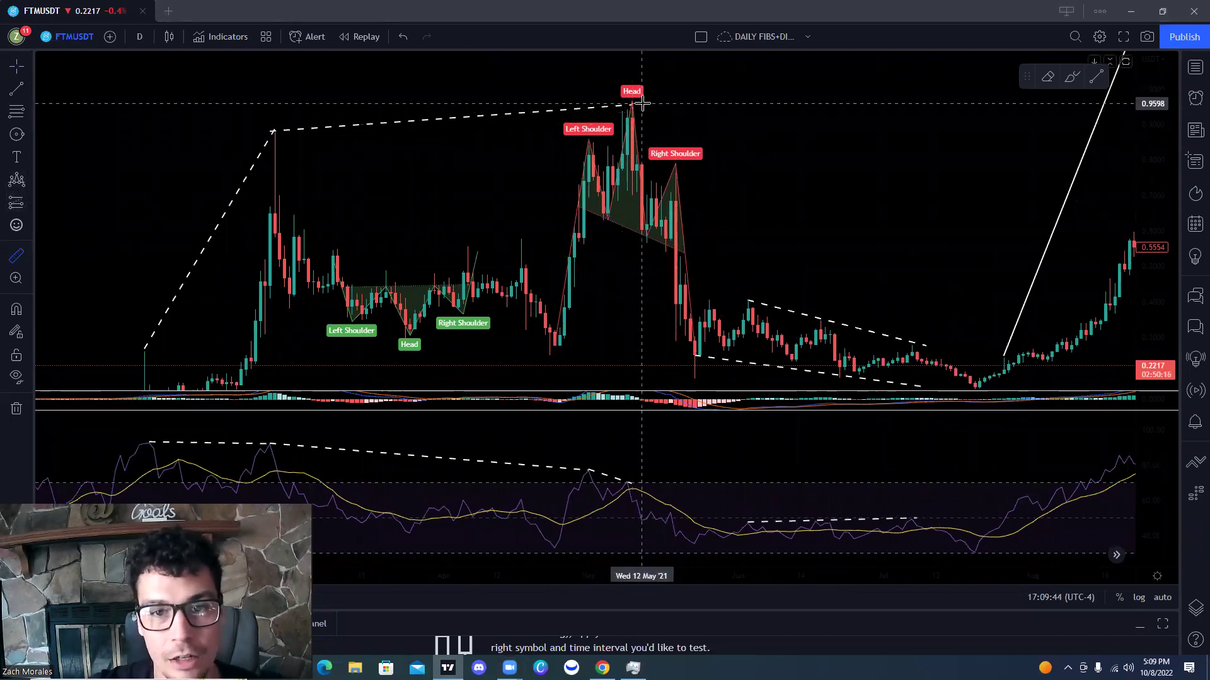
{"action": "left_click", "coordinate": [642, 105]}
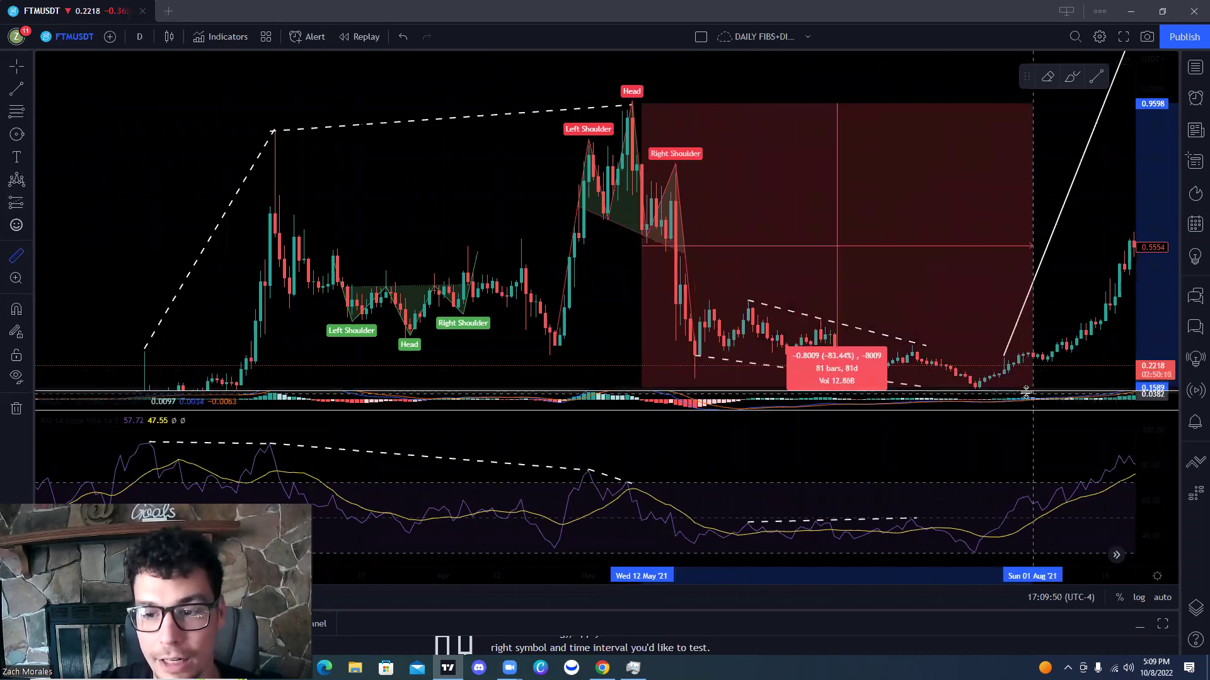
{"action": "left_click", "coordinate": [958, 306]}
{"action": "left_click", "coordinate": [992, 285]}
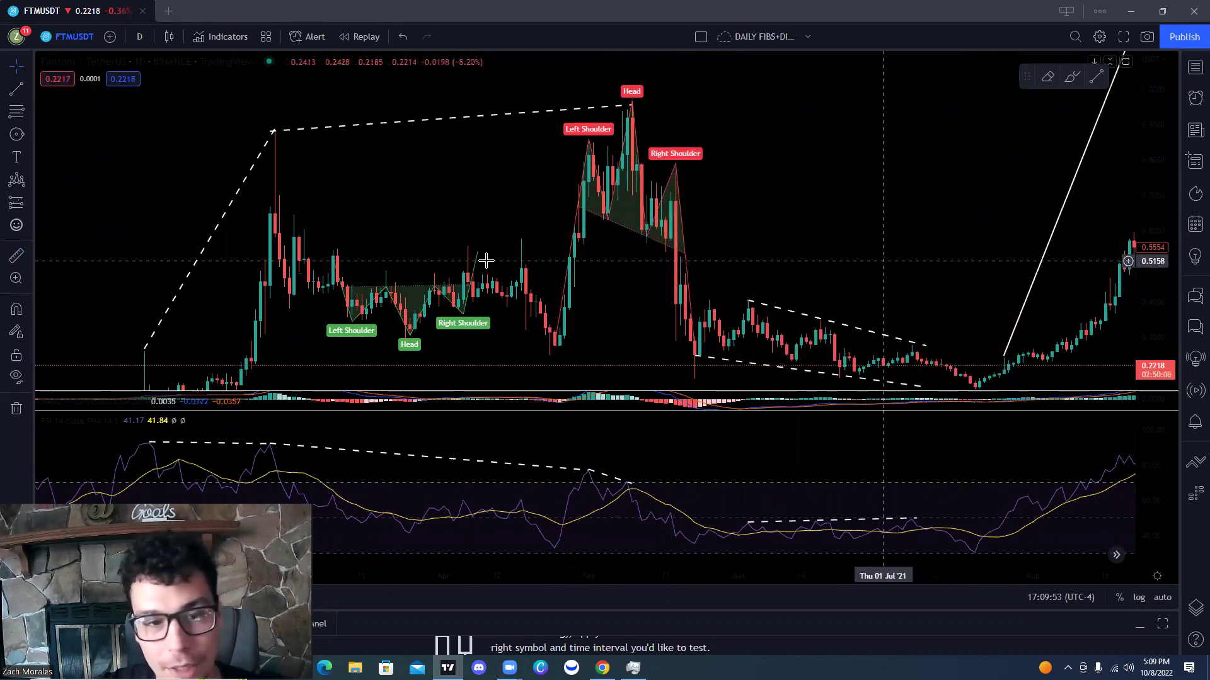
Sketch a zigzag falling between the two descending dashed lines after the crash, ending in an upward breakout arrow
{"action": "left_click_drag", "start_coordinate": [399, 210], "coordinate": [539, 182]}
{"action": "left_click_drag", "start_coordinate": [372, 271], "coordinate": [383, 268]}
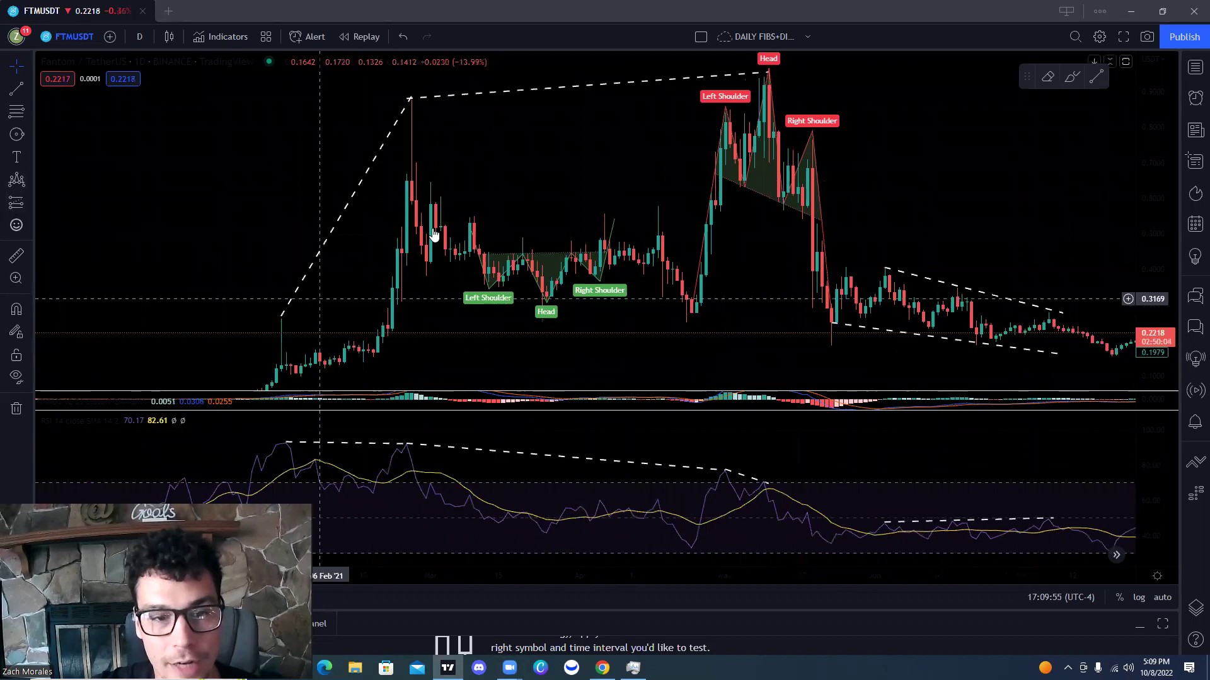
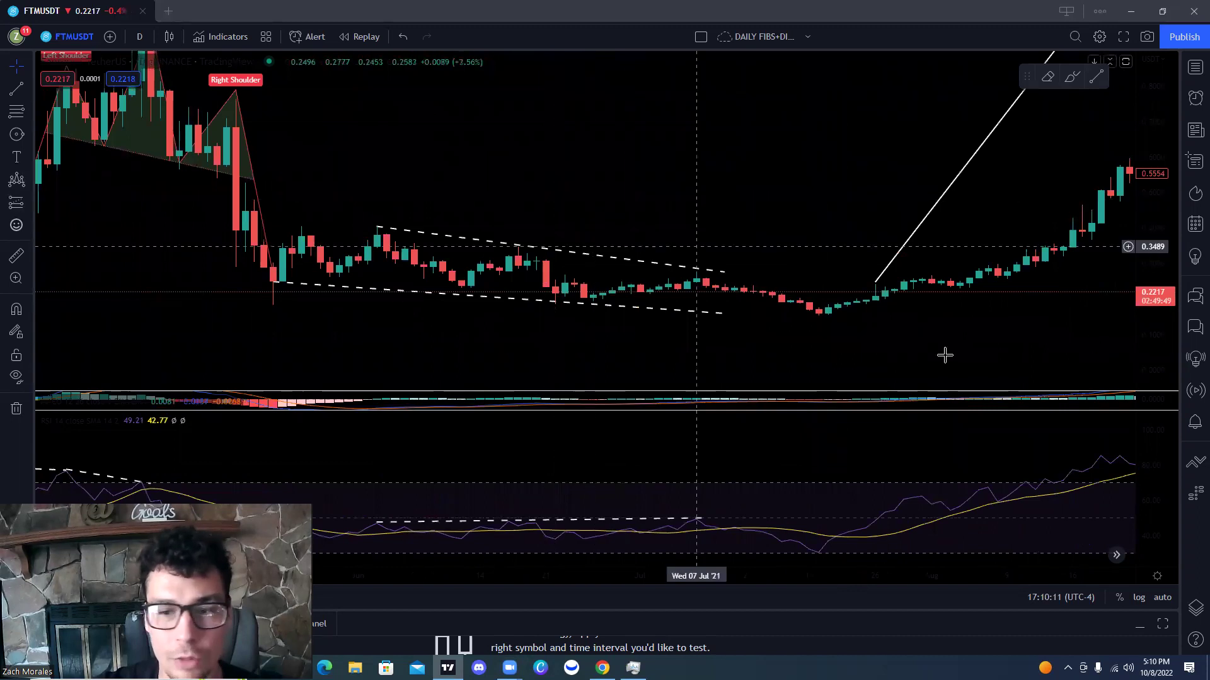
{"action": "left_click_drag", "start_coordinate": [1140, 330], "coordinate": [724, 164]}
{"action": "left_click_drag", "start_coordinate": [1159, 318], "coordinate": [1153, 300]}
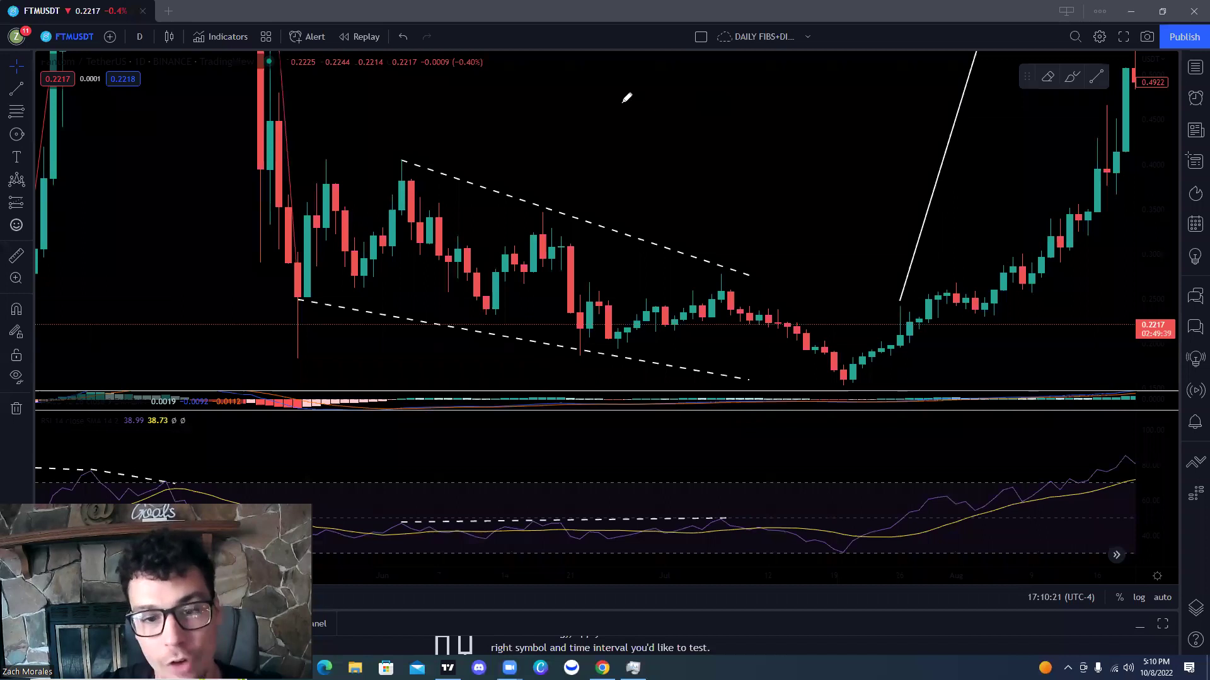
{"action": "mouse_move", "coordinate": [403, 162]}
{"action": "left_mouse_down"}
{"action": "mouse_move", "coordinate": [323, 265]}
{"action": "mouse_move", "coordinate": [436, 289]}
{"action": "mouse_move", "coordinate": [556, 210]}
{"action": "mouse_move", "coordinate": [762, 289]}
{"action": "left_mouse_up"}
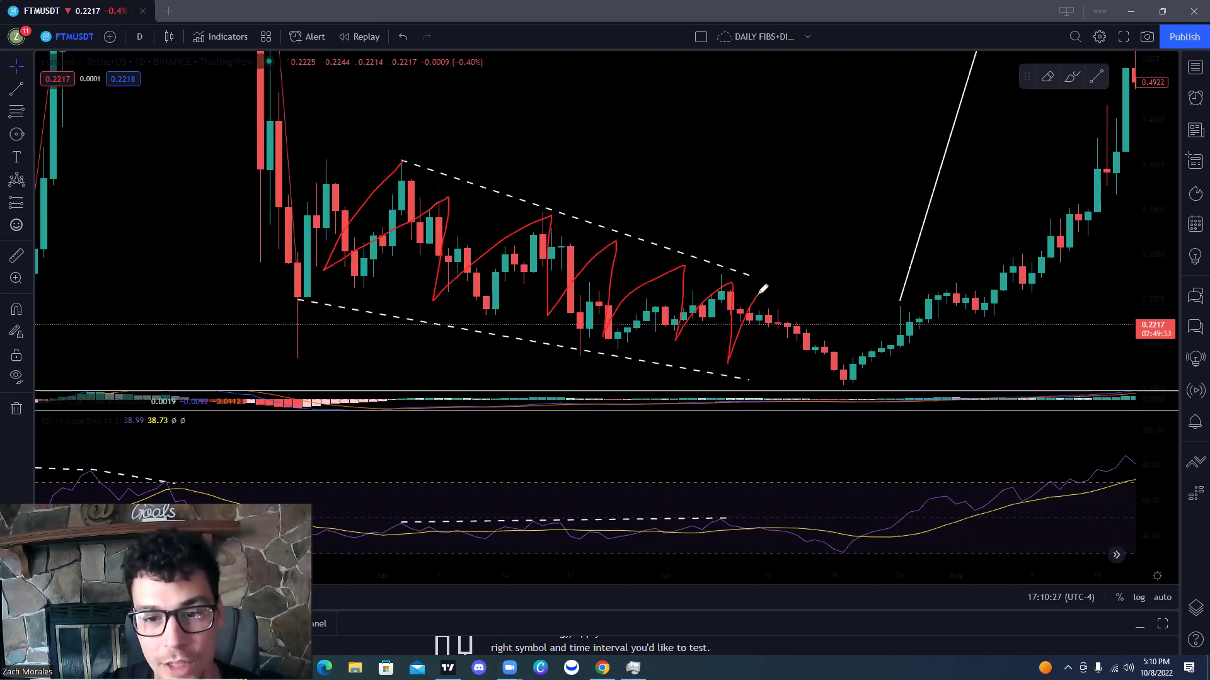
{"action": "mouse_move", "coordinate": [819, 249]}
{"action": "left_mouse_down"}
{"action": "mouse_move", "coordinate": [844, 101]}
{"action": "mouse_move", "coordinate": [867, 113]}
{"action": "left_mouse_up"}
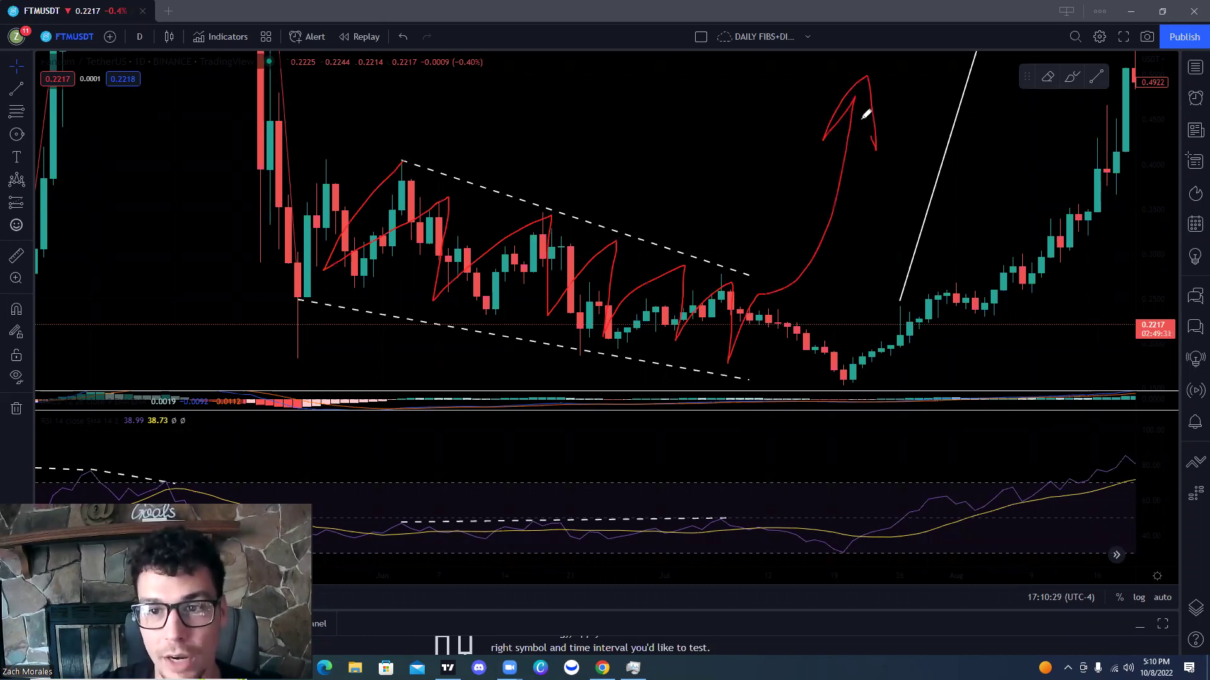
Examine the rally that follows the descending dashed channel and compare it with the price action before it
{"action": "scroll", "coordinate": [867, 195], "scroll_direction": "down", "scroll_amount": 1}
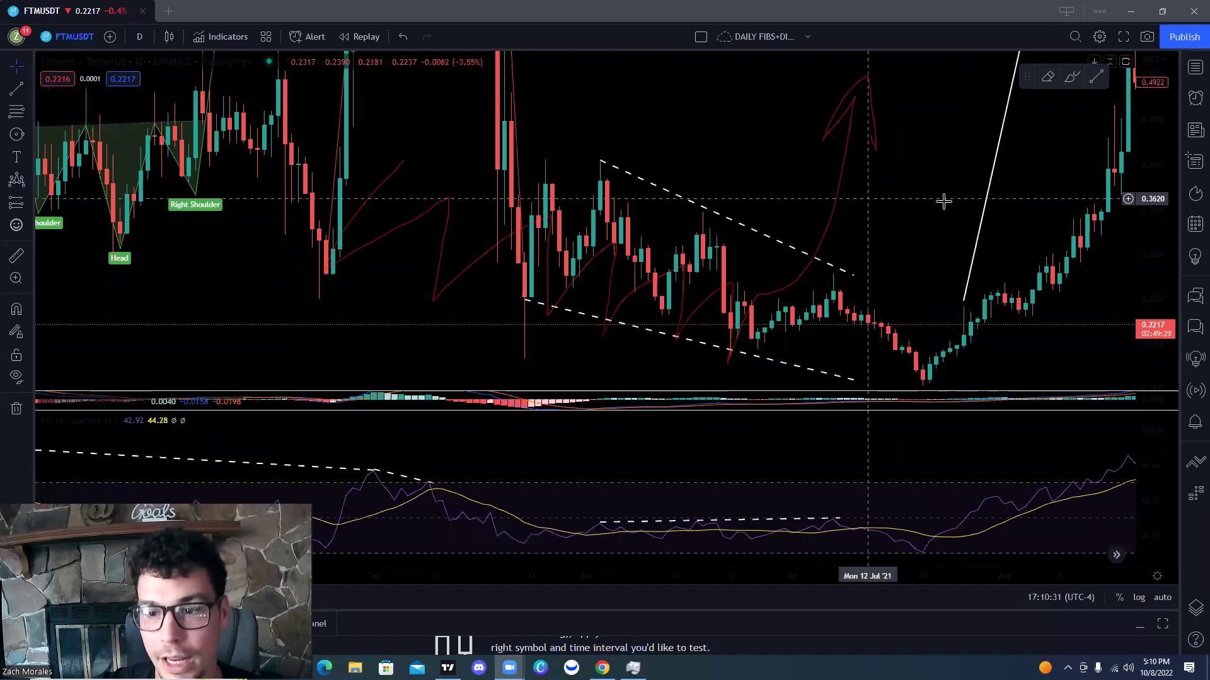
{"action": "scroll", "coordinate": [942, 200], "scroll_direction": "down", "scroll_amount": 1}
{"action": "left_click_drag", "start_coordinate": [655, 178], "coordinate": [371, 180]}
{"action": "left_click_drag", "start_coordinate": [1137, 290], "coordinate": [1127, 365]}
{"action": "left_click_drag", "start_coordinate": [872, 251], "coordinate": [618, 313]}
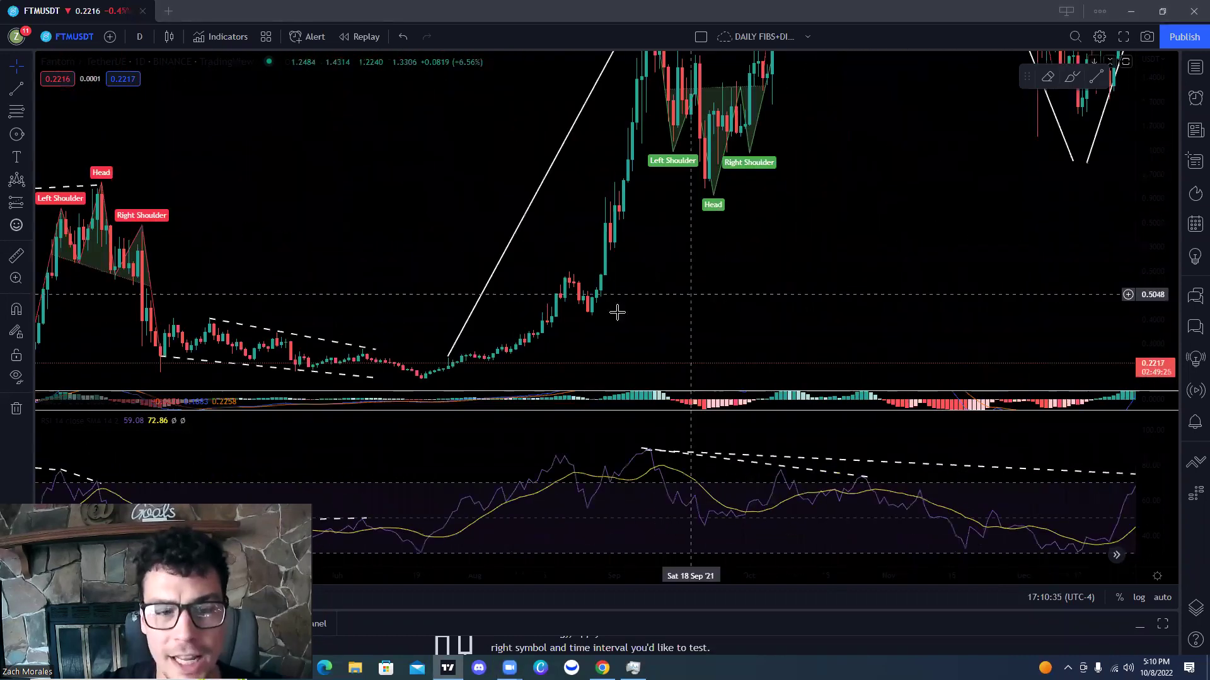
{"action": "left_click_drag", "start_coordinate": [319, 294], "coordinate": [378, 224]}
{"action": "scroll", "coordinate": [600, 277], "scroll_direction": "up", "scroll_amount": 3}
{"action": "left_click_drag", "start_coordinate": [609, 191], "coordinate": [871, 157]}
{"action": "scroll", "coordinate": [1150, 226], "scroll_direction": "up", "scroll_amount": 4}
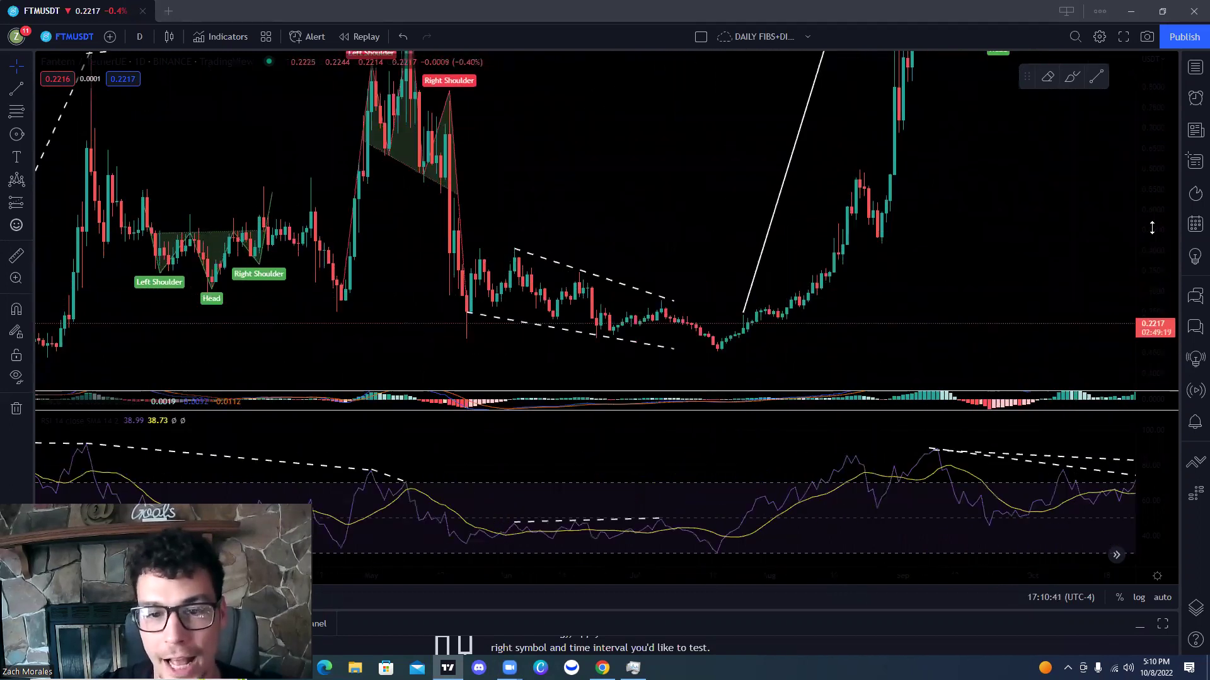
Enlarge the RSI scale and circle the RSI highs along the short rising dashed line below the descending price channel
{"action": "left_click_drag", "start_coordinate": [950, 302], "coordinate": [970, 227]}
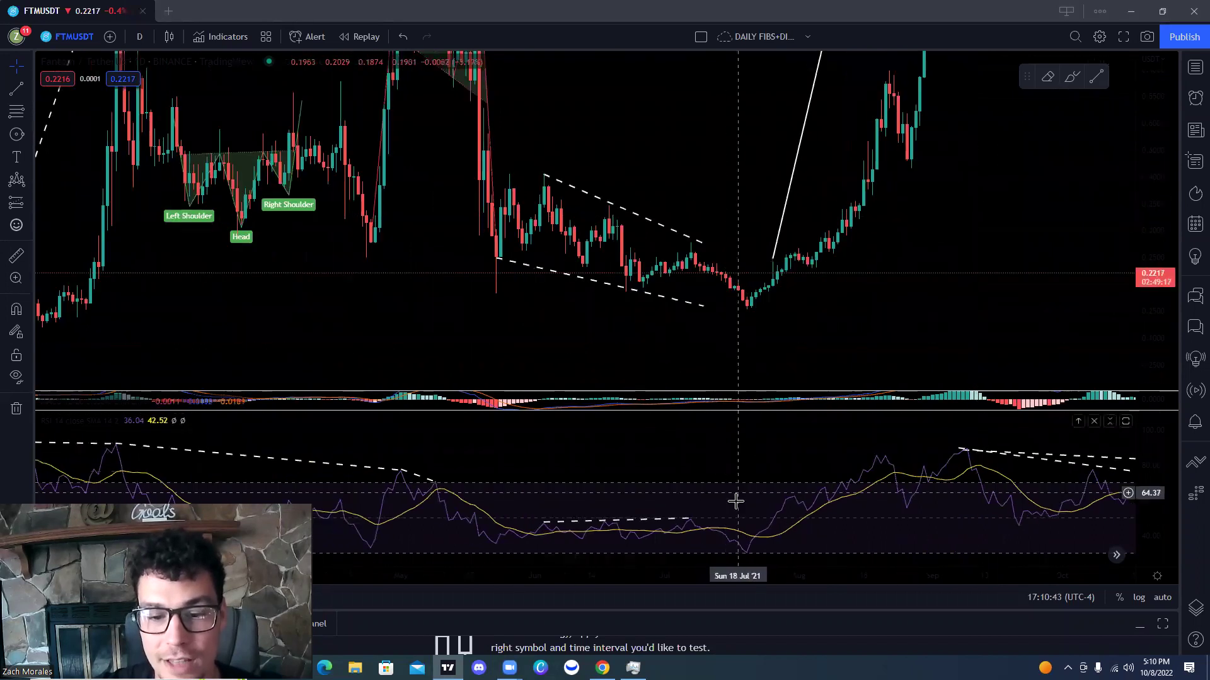
{"action": "scroll", "coordinate": [1150, 466], "scroll_direction": "up", "scroll_amount": 3}
{"action": "left_click_drag", "start_coordinate": [751, 485], "coordinate": [735, 419]}
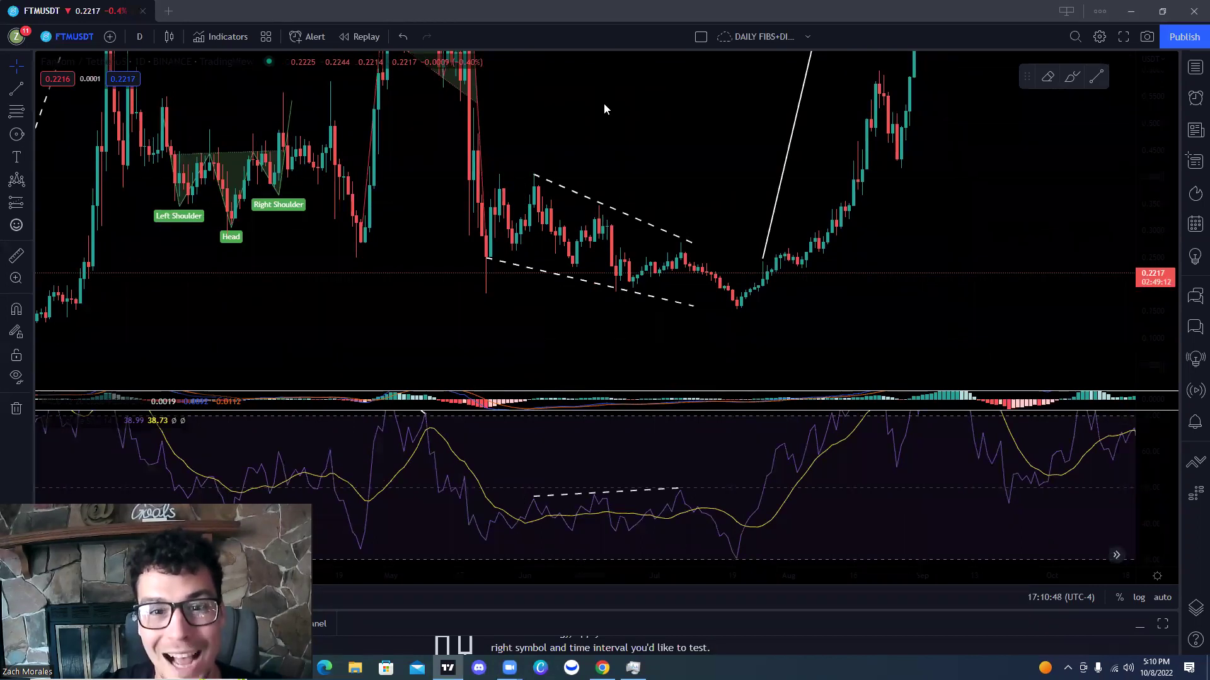
{"action": "mouse_move", "coordinate": [487, 257]}
{"action": "left_mouse_down"}
{"action": "mouse_move", "coordinate": [556, 221]}
{"action": "mouse_move", "coordinate": [676, 304]}
{"action": "mouse_move", "coordinate": [695, 268]}
{"action": "left_mouse_up"}
{"action": "mouse_move", "coordinate": [528, 488]}
{"action": "left_mouse_down"}
{"action": "mouse_move", "coordinate": [589, 509]}
{"action": "mouse_move", "coordinate": [606, 479]}
{"action": "left_mouse_up"}
{"action": "left_click_drag", "start_coordinate": [690, 474], "coordinate": [685, 476]}
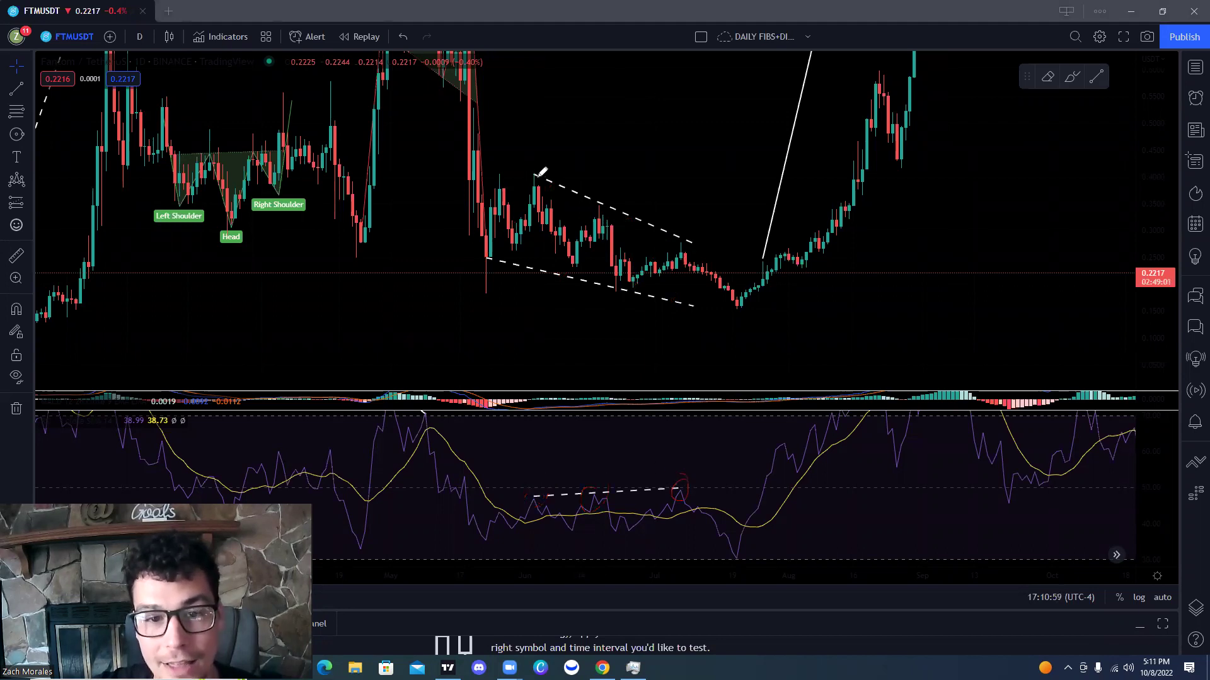
Circle the three price highs along the channel's falling upper line, and trace that line and the rising RSI line
{"action": "left_click_drag", "start_coordinate": [540, 168], "coordinate": [537, 172]}
{"action": "left_click_drag", "start_coordinate": [605, 187], "coordinate": [601, 192]}
{"action": "left_click_drag", "start_coordinate": [693, 238], "coordinate": [686, 235]}
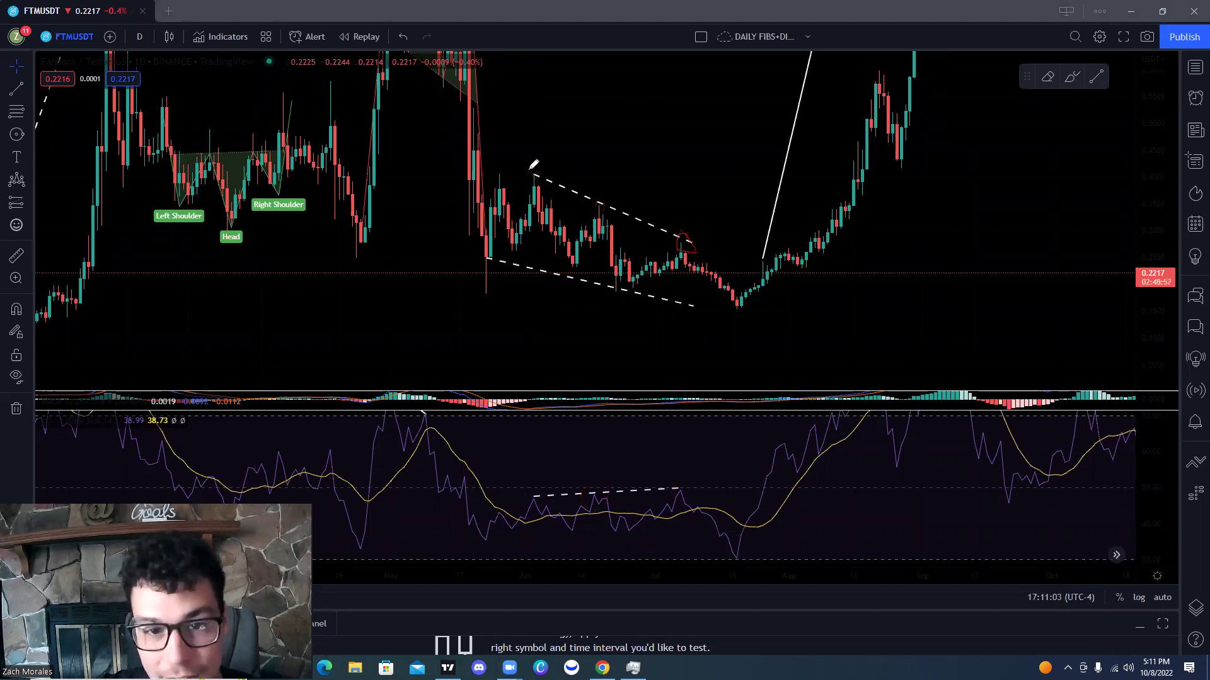
{"action": "left_click_drag", "start_coordinate": [529, 171], "coordinate": [705, 238]}
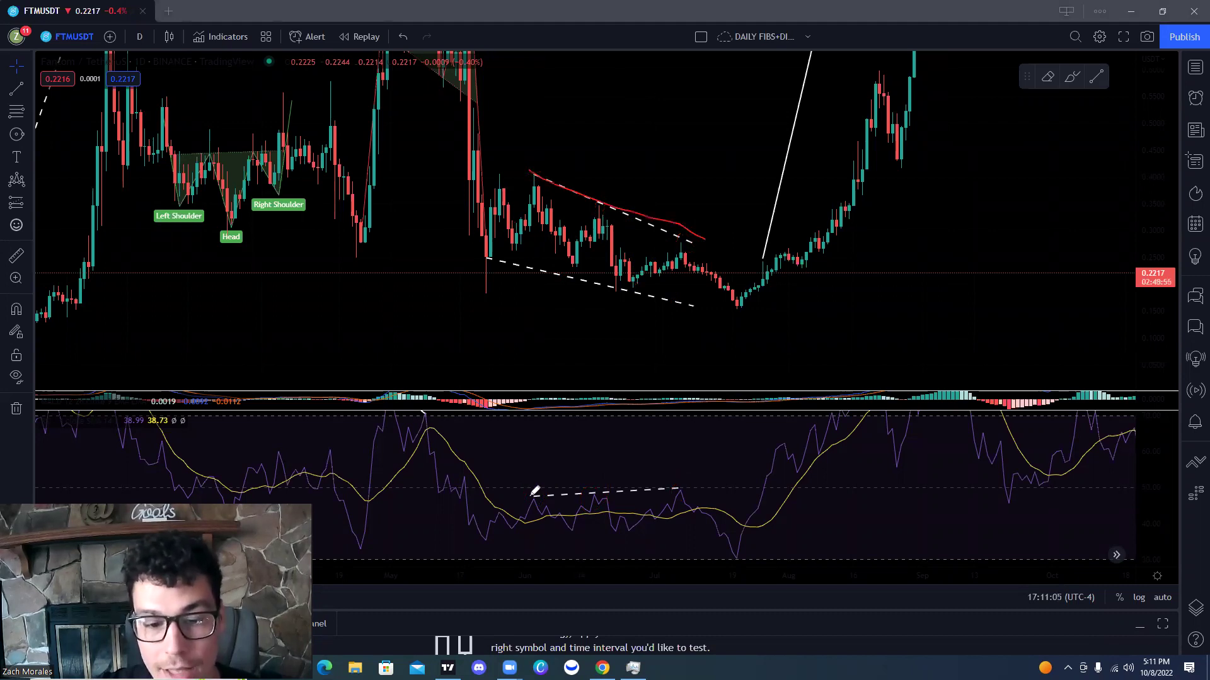
{"action": "left_click_drag", "start_coordinate": [523, 498], "coordinate": [709, 470]}
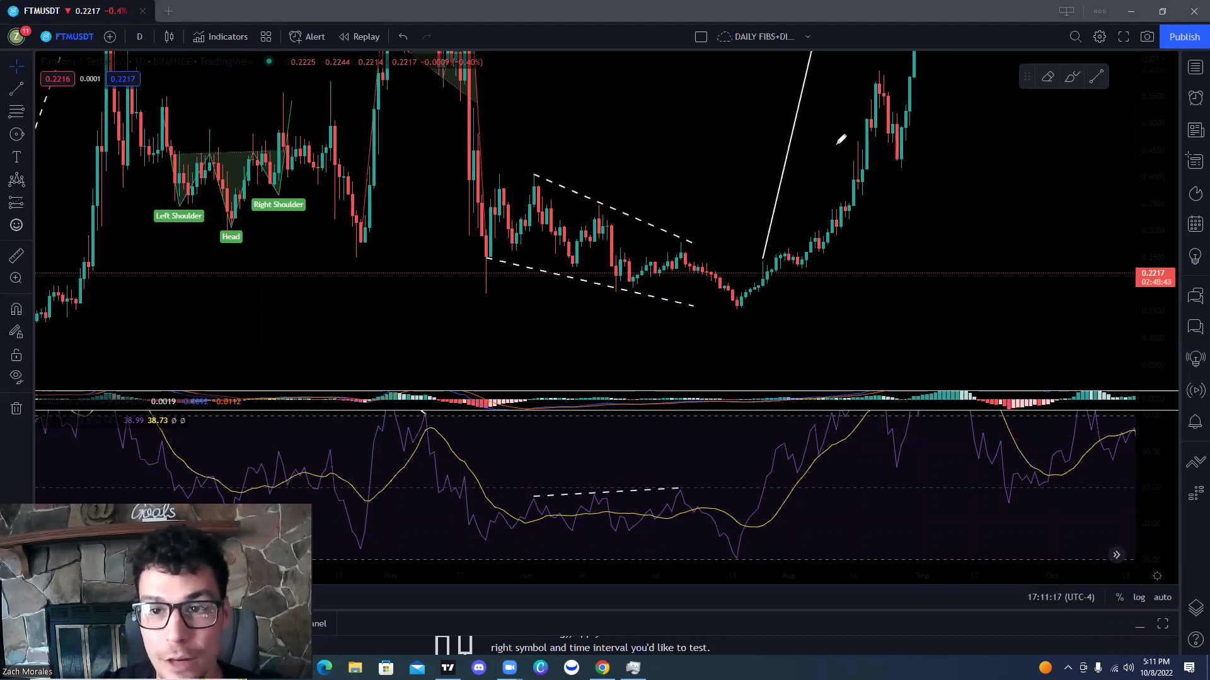
Show the full price history and trace the large M-shaped pattern drawn in white
{"action": "double_click", "coordinate": [1148, 202]}
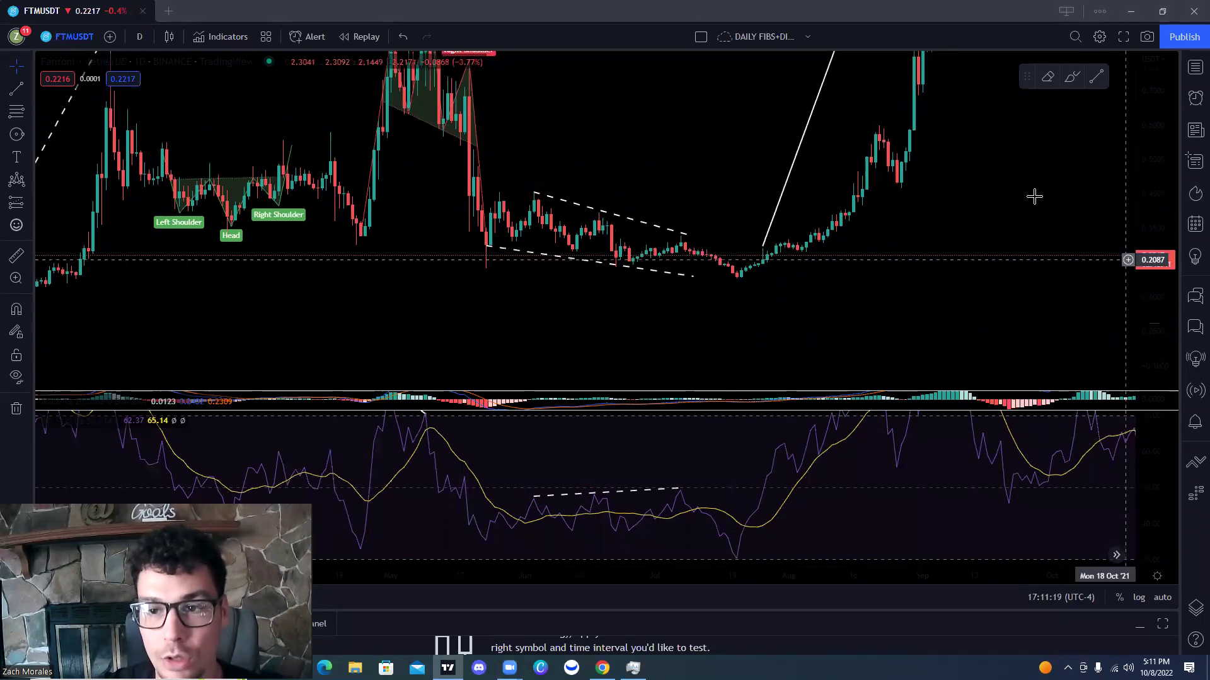
{"action": "scroll", "coordinate": [1034, 197], "scroll_direction": "down", "scroll_amount": 2}
{"action": "scroll", "coordinate": [824, 225], "scroll_direction": "down", "scroll_amount": 2}
{"action": "scroll", "coordinate": [1131, 144], "scroll_direction": "down", "scroll_amount": 2}
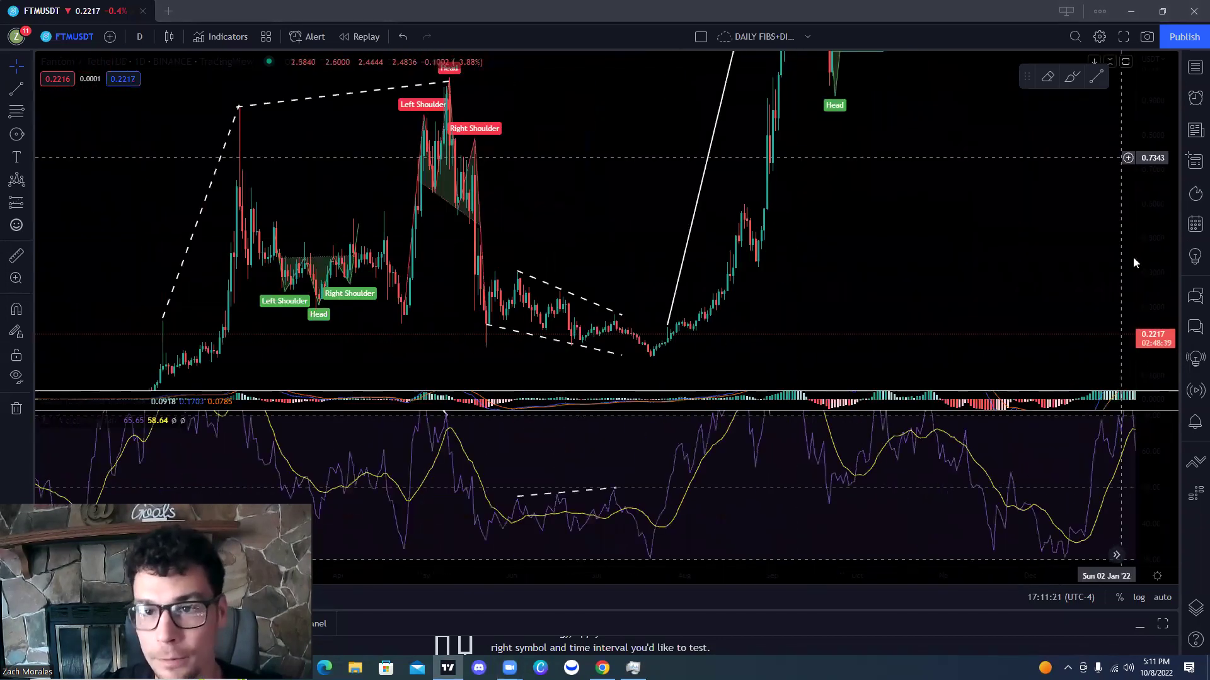
{"action": "scroll", "coordinate": [1128, 254], "scroll_direction": "up", "scroll_amount": 2}
{"action": "scroll", "coordinate": [1039, 233], "scroll_direction": "up", "scroll_amount": 2}
{"action": "scroll", "coordinate": [1015, 210], "scroll_direction": "up", "scroll_amount": 3}
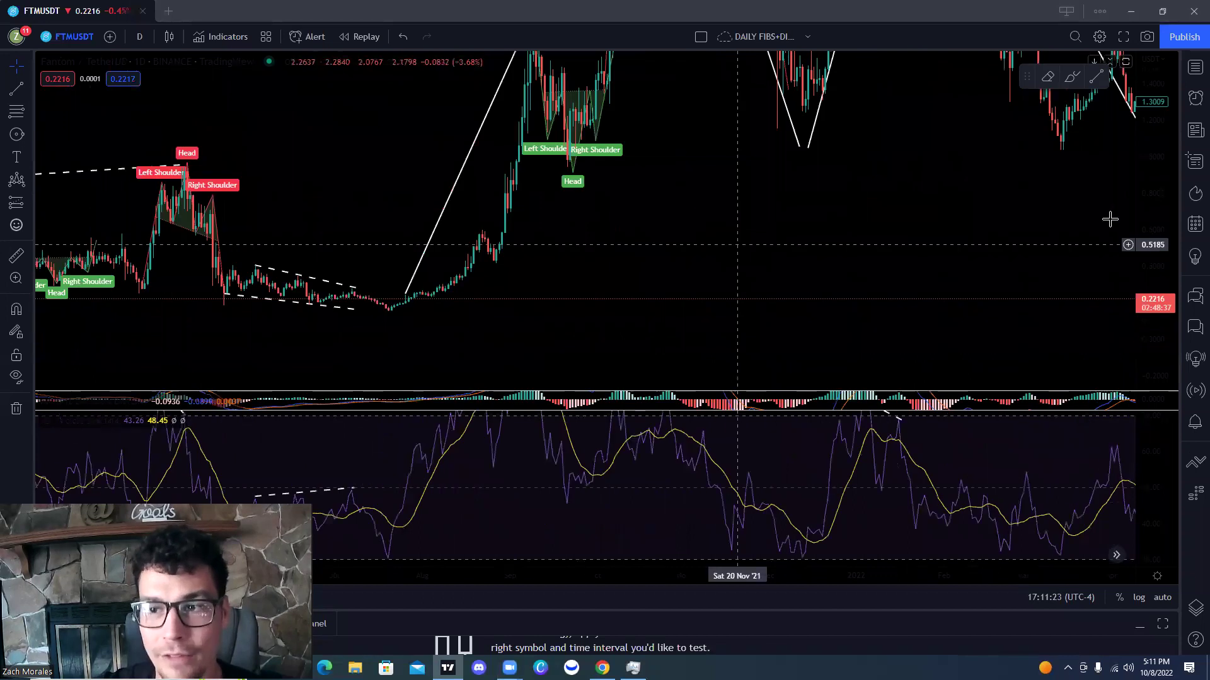
{"action": "scroll", "coordinate": [1034, 225], "scroll_direction": "down", "scroll_amount": 3}
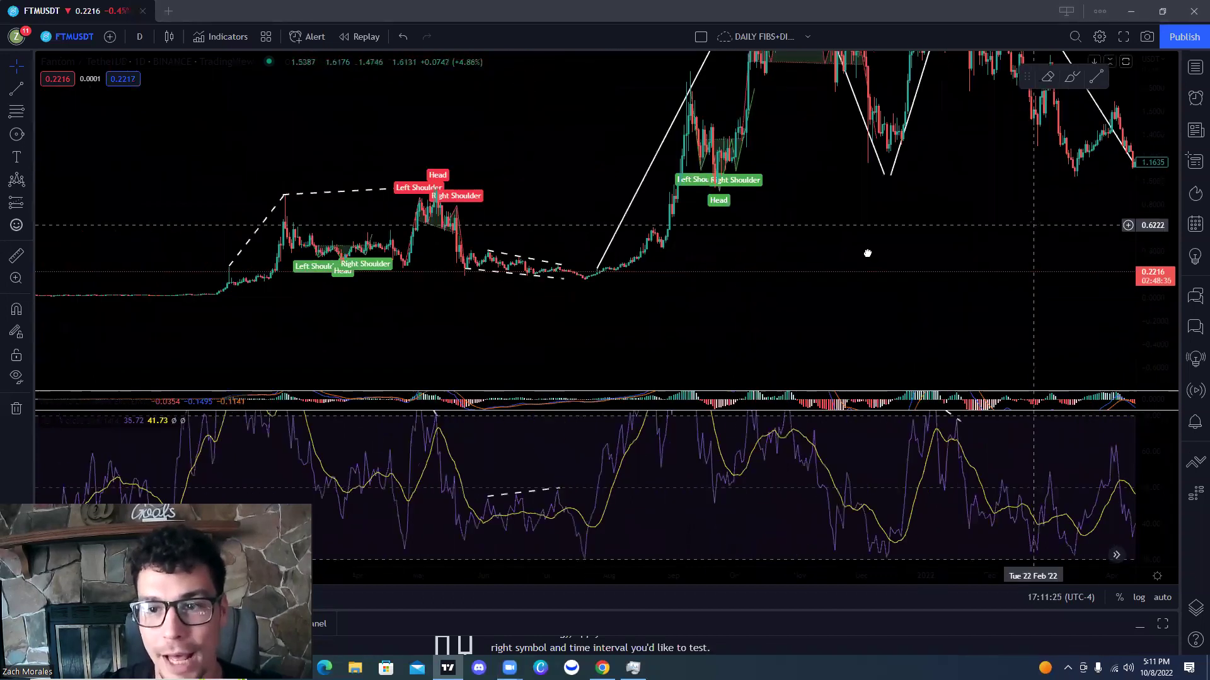
{"action": "scroll", "coordinate": [683, 311], "scroll_direction": "down", "scroll_amount": 2}
{"action": "scroll", "coordinate": [680, 330], "scroll_direction": "down", "scroll_amount": 2}
{"action": "scroll", "coordinate": [1152, 138], "scroll_direction": "down", "scroll_amount": 1}
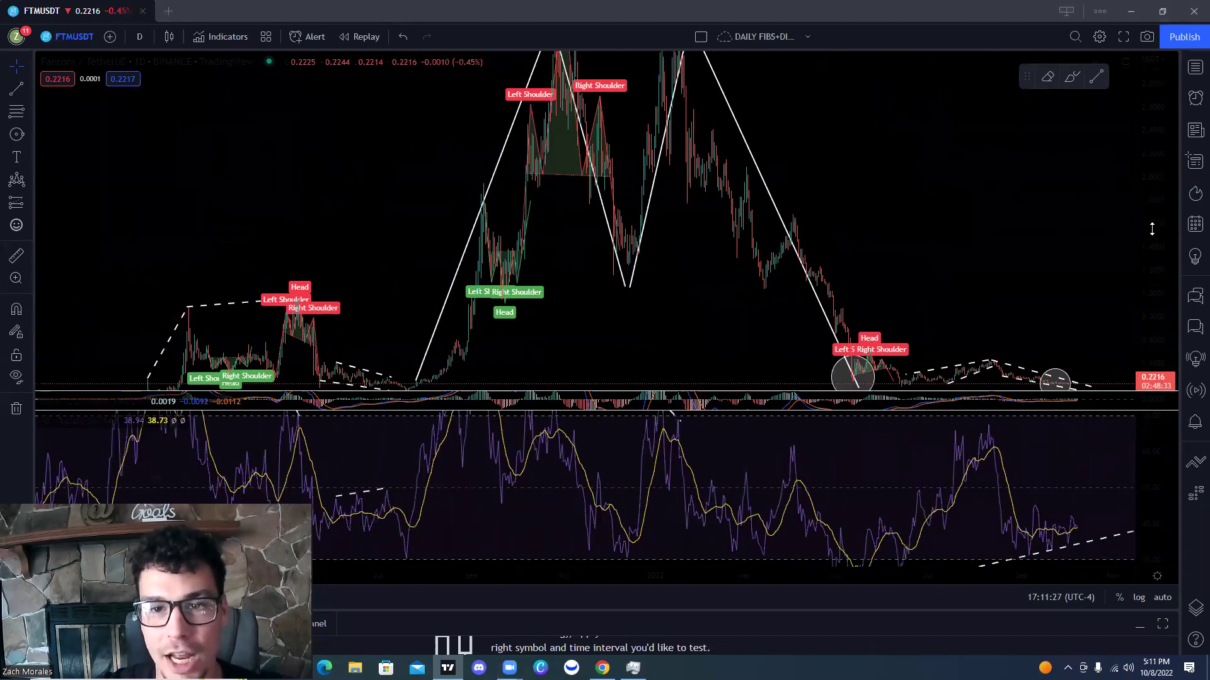
{"action": "scroll", "coordinate": [875, 141], "scroll_direction": "left", "scroll_amount": 2}
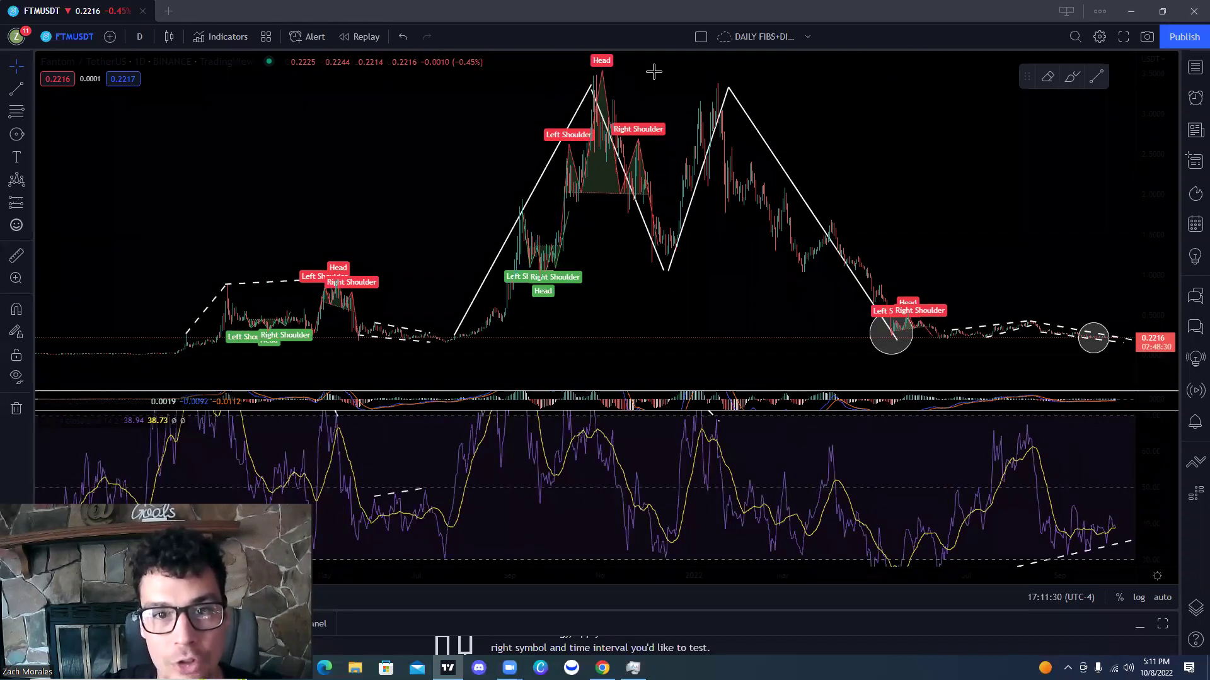
{"action": "mouse_move", "coordinate": [455, 334]}
{"action": "left_mouse_down"}
{"action": "mouse_move", "coordinate": [667, 258]}
{"action": "mouse_move", "coordinate": [751, 112]}
{"action": "left_mouse_up"}
{"action": "mouse_move", "coordinate": [795, 171]}
{"action": "left_mouse_down"}
{"action": "mouse_move", "coordinate": [889, 340]}
{"action": "mouse_move", "coordinate": [317, 352]}
{"action": "left_mouse_up"}
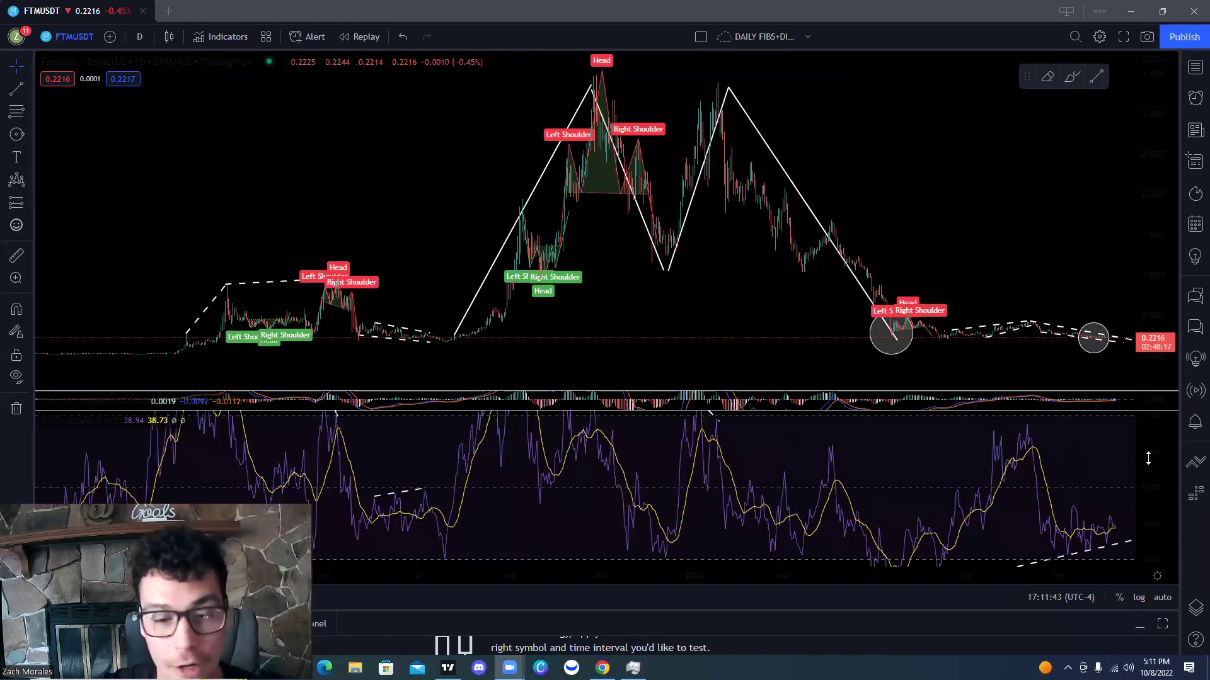
Fit the full RSI range in view and examine the declining RSI lines beneath the two major price tops
{"action": "left_click_drag", "start_coordinate": [1149, 463], "coordinate": [1147, 534]}
{"action": "scroll", "coordinate": [667, 286], "scroll_direction": "up", "scroll_amount": 2}
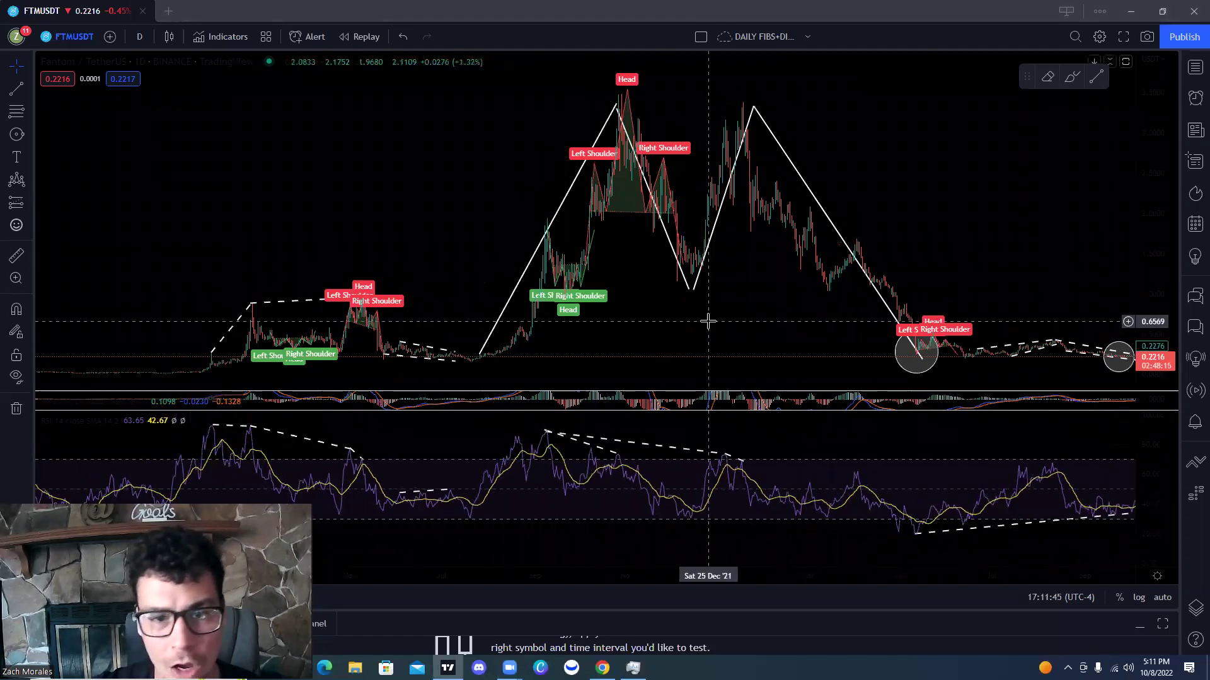
{"action": "scroll", "coordinate": [328, 278], "scroll_direction": "up", "scroll_amount": 1}
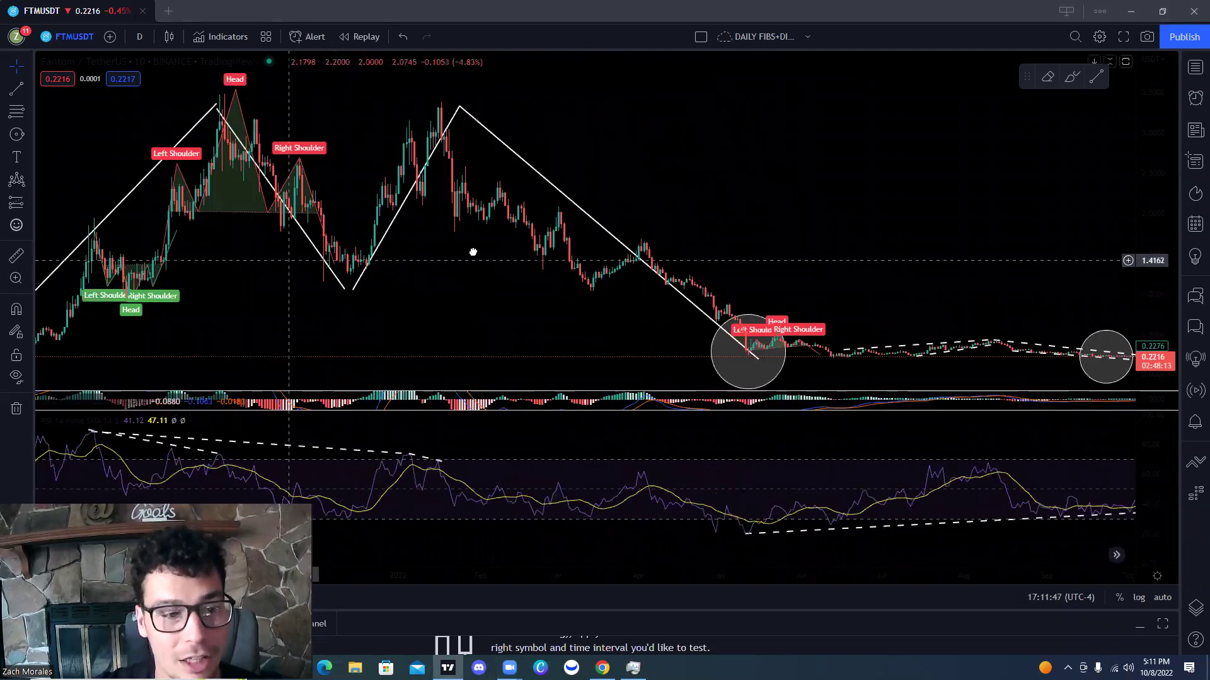
{"action": "scroll", "coordinate": [630, 265], "scroll_direction": "left", "scroll_amount": 3}
{"action": "scroll", "coordinate": [326, 240], "scroll_direction": "up", "scroll_amount": 2}
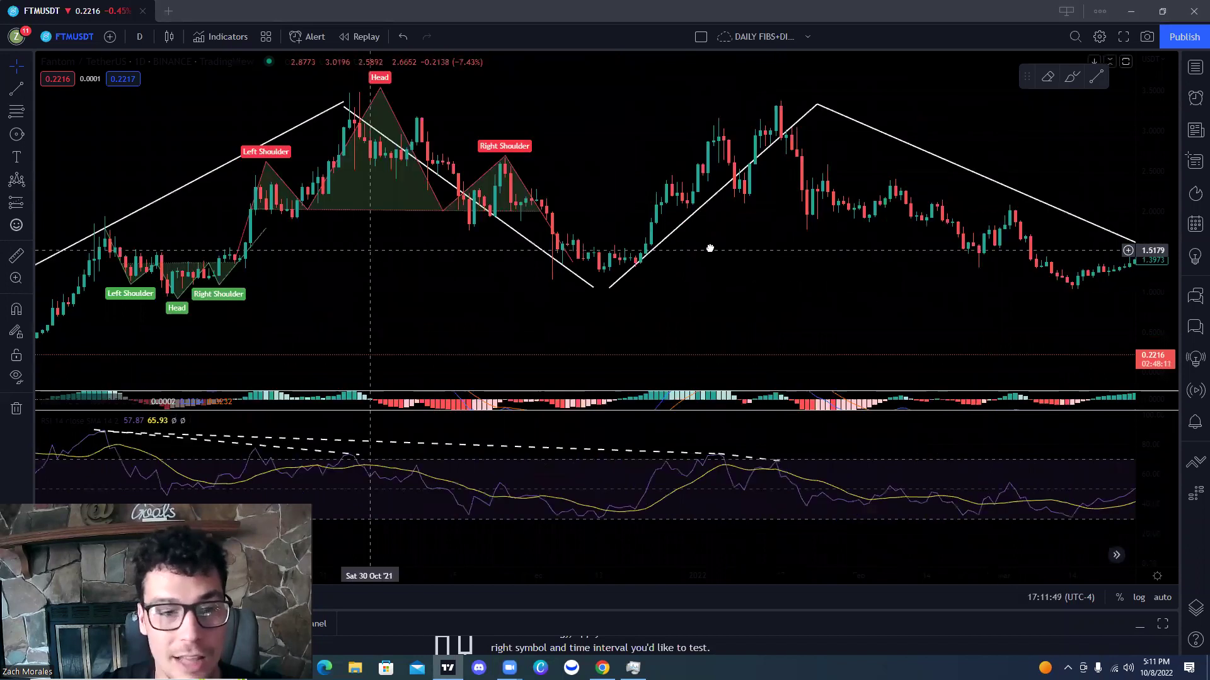
{"action": "scroll", "coordinate": [850, 247], "scroll_direction": "left", "scroll_amount": 3}
{"action": "scroll", "coordinate": [1112, 322], "scroll_direction": "left", "scroll_amount": 2}
{"action": "scroll", "coordinate": [1107, 176], "scroll_direction": "up", "scroll_amount": 2}
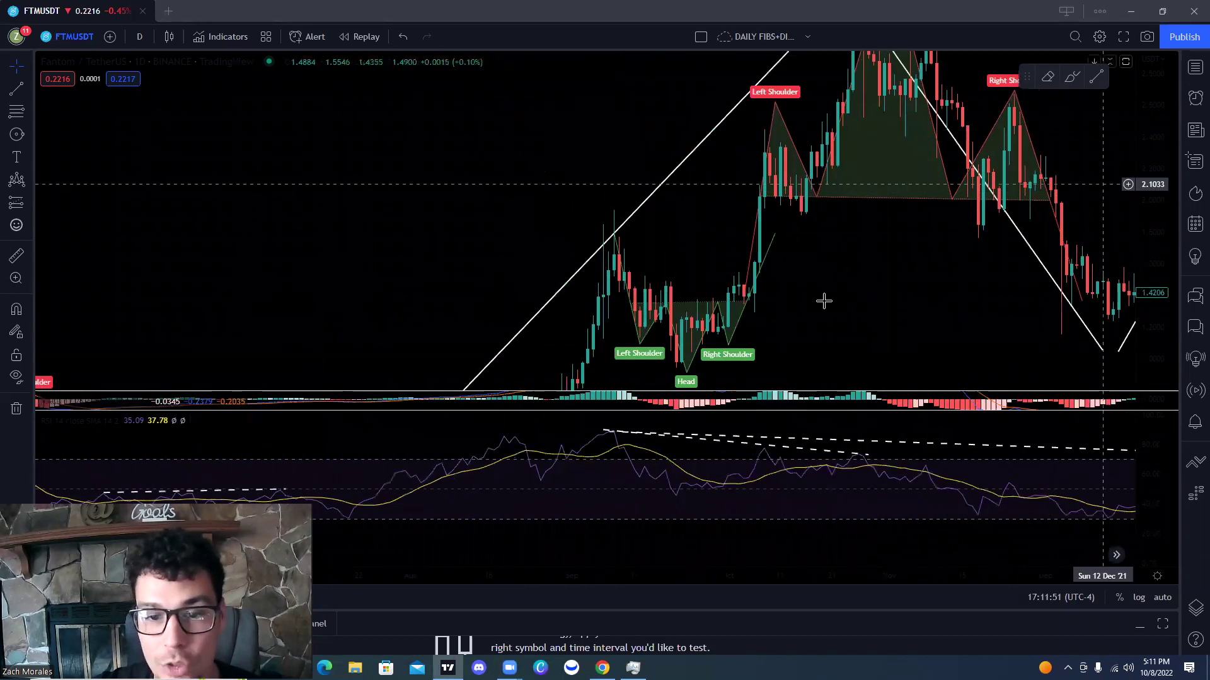
Mark the head and right shoulder of the green inverse head-and-shoulders pattern and the price high before it
{"action": "left_click_drag", "start_coordinate": [824, 300], "coordinate": [664, 281]}
{"action": "scroll", "coordinate": [779, 239], "scroll_direction": "left", "scroll_amount": 3}
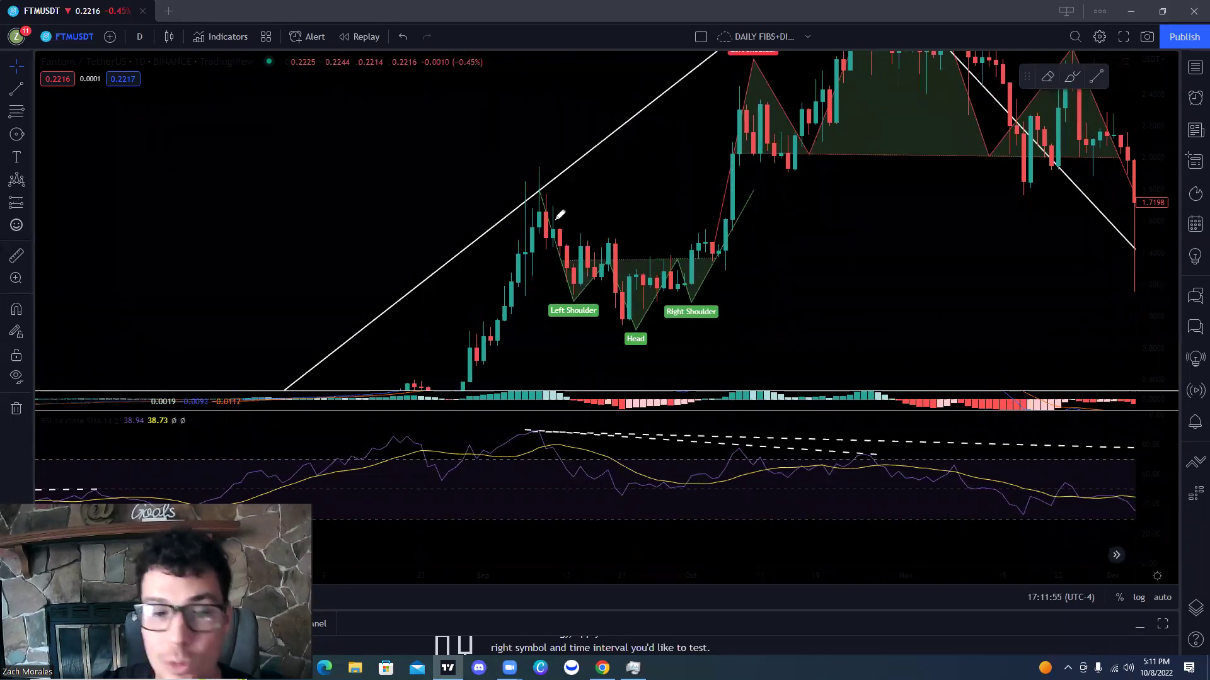
{"action": "mouse_move", "coordinate": [546, 263]}
{"action": "left_mouse_down"}
{"action": "mouse_move", "coordinate": [604, 276]}
{"action": "mouse_move", "coordinate": [630, 338]}
{"action": "mouse_move", "coordinate": [656, 315]}
{"action": "left_mouse_up"}
{"action": "mouse_move", "coordinate": [672, 277]}
{"action": "left_mouse_down"}
{"action": "mouse_move", "coordinate": [684, 296]}
{"action": "mouse_move", "coordinate": [718, 267]}
{"action": "left_mouse_up"}
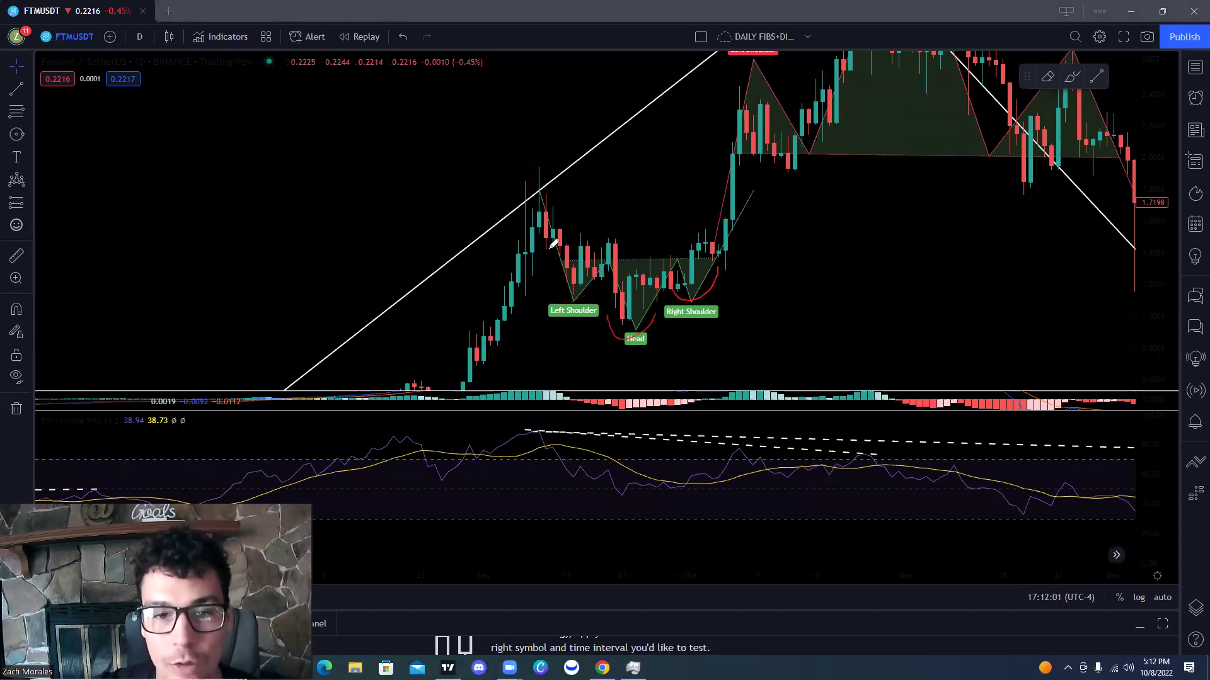
{"action": "mouse_move", "coordinate": [546, 192]}
{"action": "left_mouse_down"}
{"action": "mouse_move", "coordinate": [567, 290]}
{"action": "mouse_move", "coordinate": [633, 302]}
{"action": "mouse_move", "coordinate": [666, 259]}
{"action": "mouse_move", "coordinate": [698, 301]}
{"action": "mouse_move", "coordinate": [759, 201]}
{"action": "mouse_move", "coordinate": [502, 192]}
{"action": "left_mouse_up"}
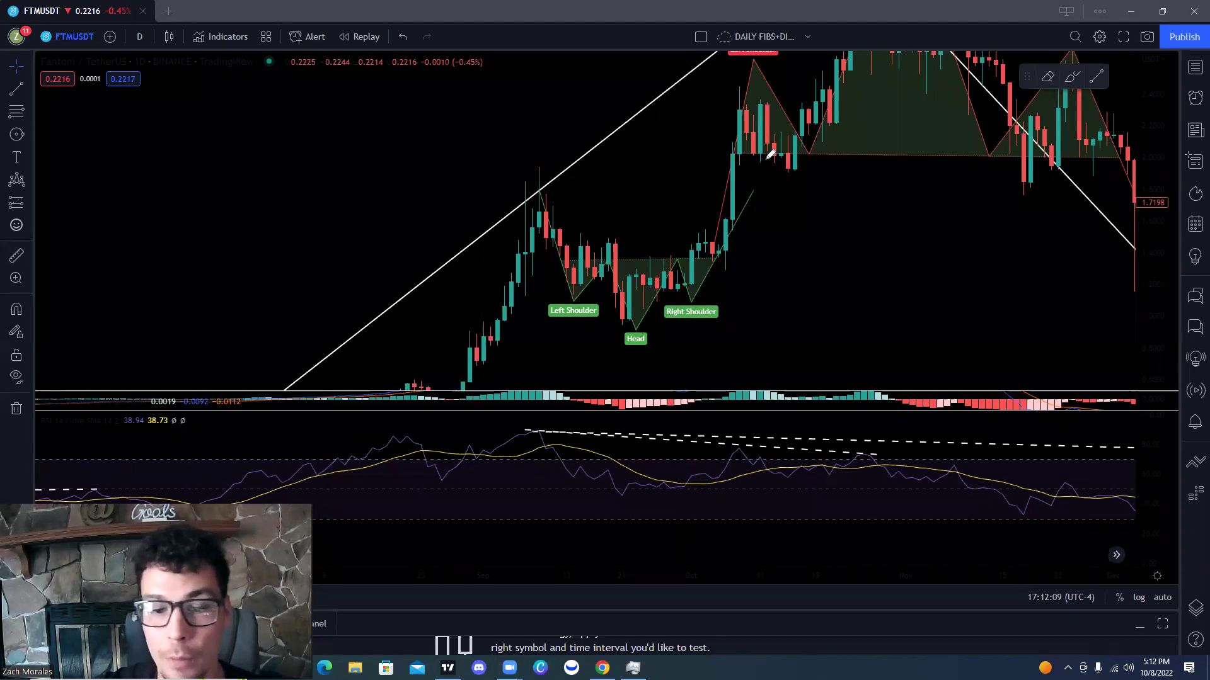
Circle the price high before the green inverse head-and-shoulders pattern and the two RSI peaks along the first declining dashed line
{"action": "scroll", "coordinate": [897, 327], "scroll_direction": "down", "scroll_amount": 3}
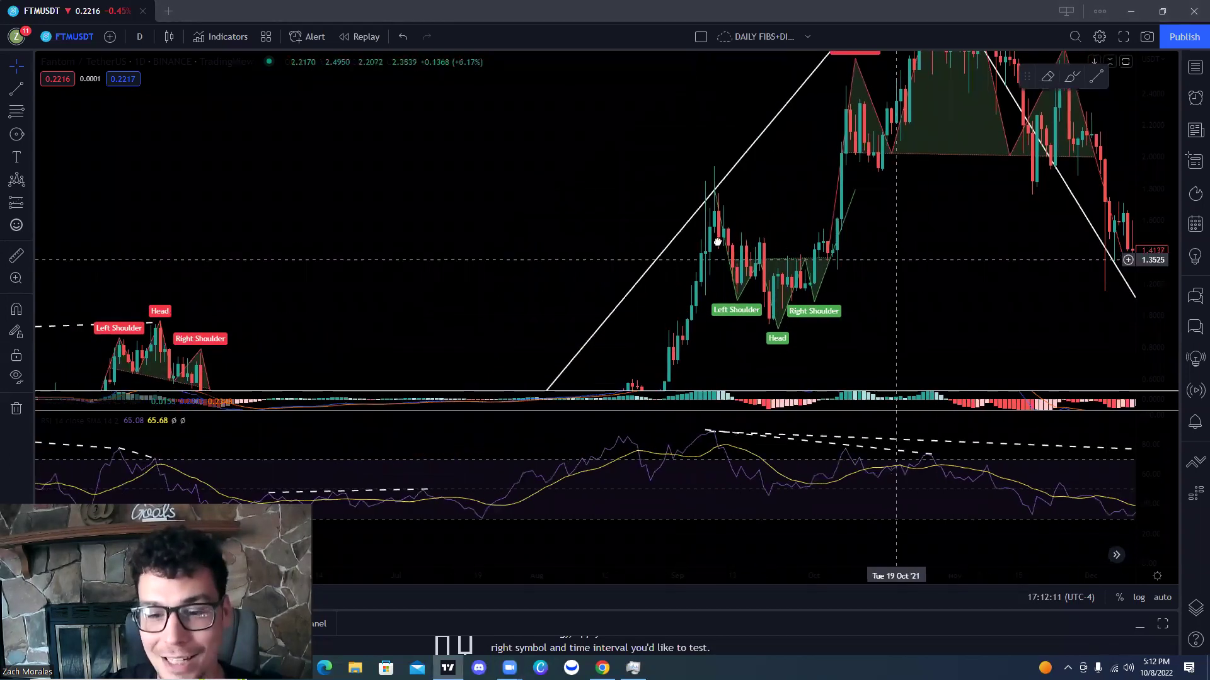
{"action": "left_click_drag", "start_coordinate": [717, 242], "coordinate": [534, 246]}
{"action": "left_click_drag", "start_coordinate": [837, 462], "coordinate": [1040, 453]}
{"action": "left_click_drag", "start_coordinate": [864, 486], "coordinate": [867, 497]}
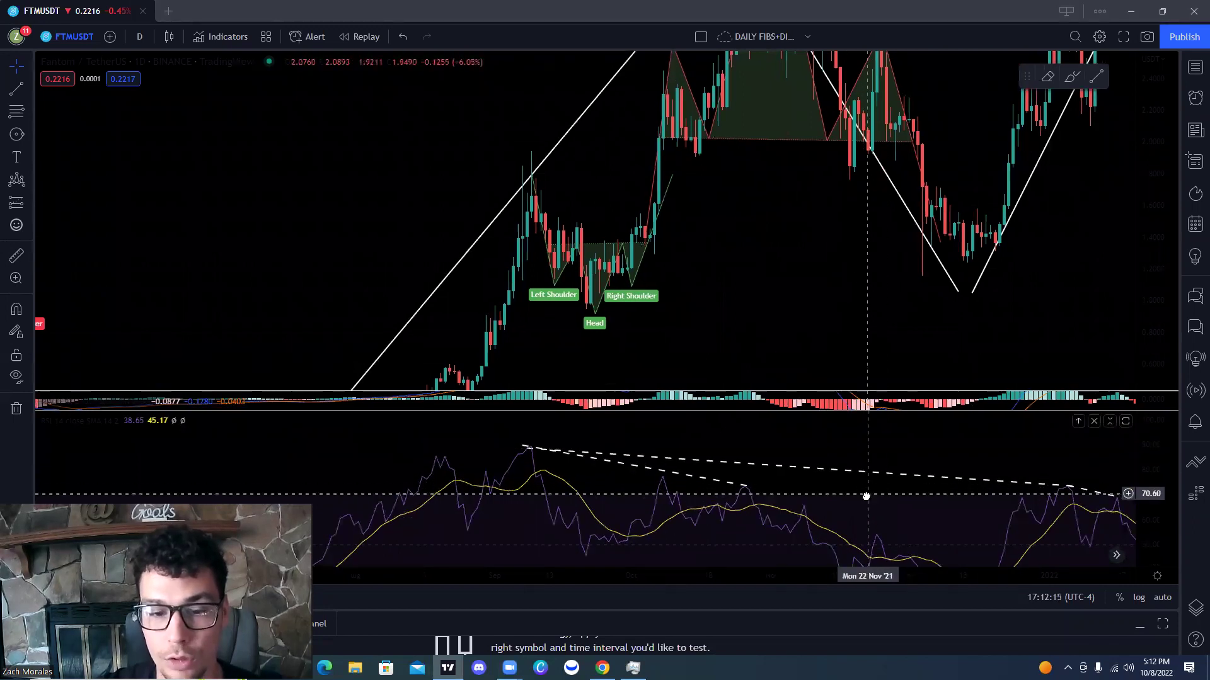
{"action": "left_click_drag", "start_coordinate": [723, 251], "coordinate": [720, 286]}
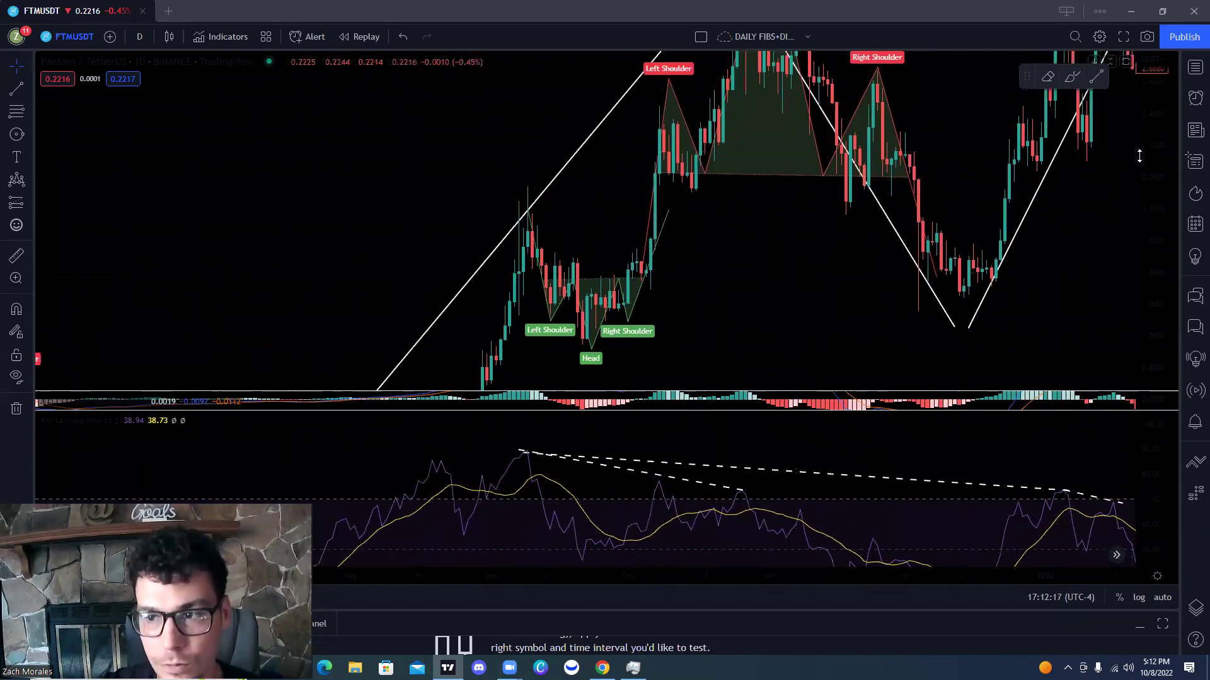
{"action": "left_click_drag", "start_coordinate": [1139, 156], "coordinate": [1129, 265]}
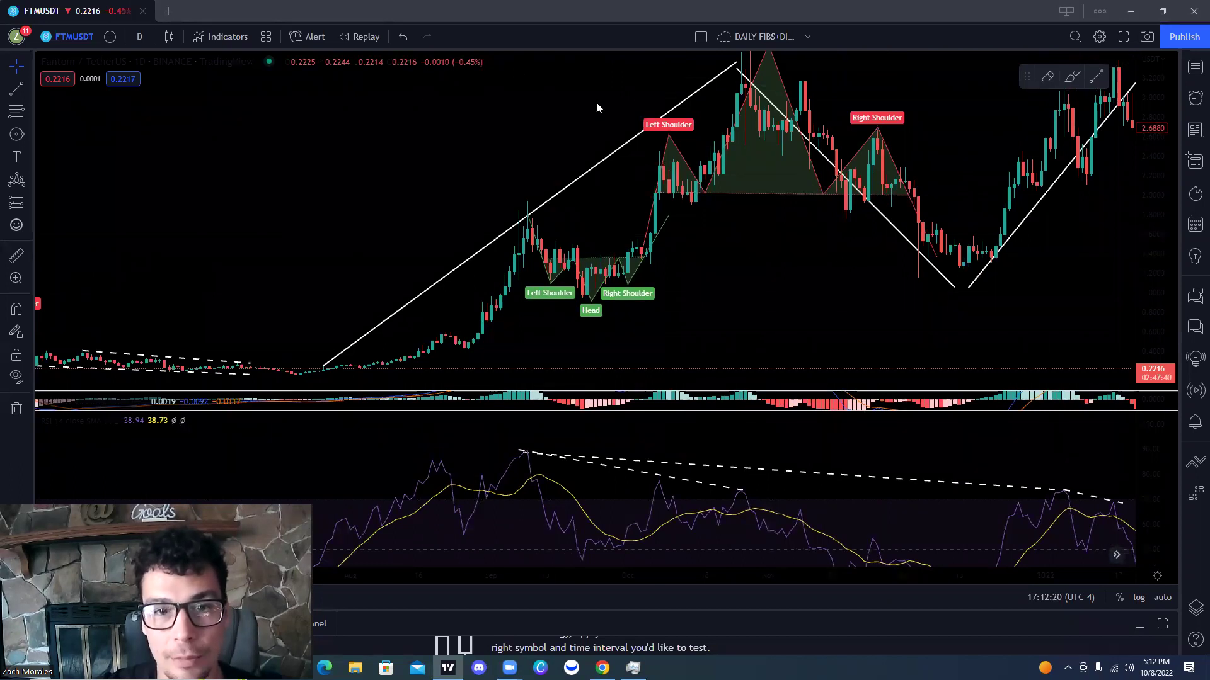
{"action": "mouse_move", "coordinate": [520, 208]}
{"action": "left_mouse_down"}
{"action": "mouse_move", "coordinate": [504, 158]}
{"action": "mouse_move", "coordinate": [540, 186]}
{"action": "left_mouse_up"}
{"action": "mouse_move", "coordinate": [539, 434]}
{"action": "left_mouse_down"}
{"action": "mouse_move", "coordinate": [514, 454]}
{"action": "mouse_move", "coordinate": [540, 441]}
{"action": "left_mouse_up"}
{"action": "mouse_move", "coordinate": [750, 482]}
{"action": "left_mouse_down"}
{"action": "mouse_move", "coordinate": [729, 474]}
{"action": "mouse_move", "coordinate": [748, 488]}
{"action": "left_mouse_up"}
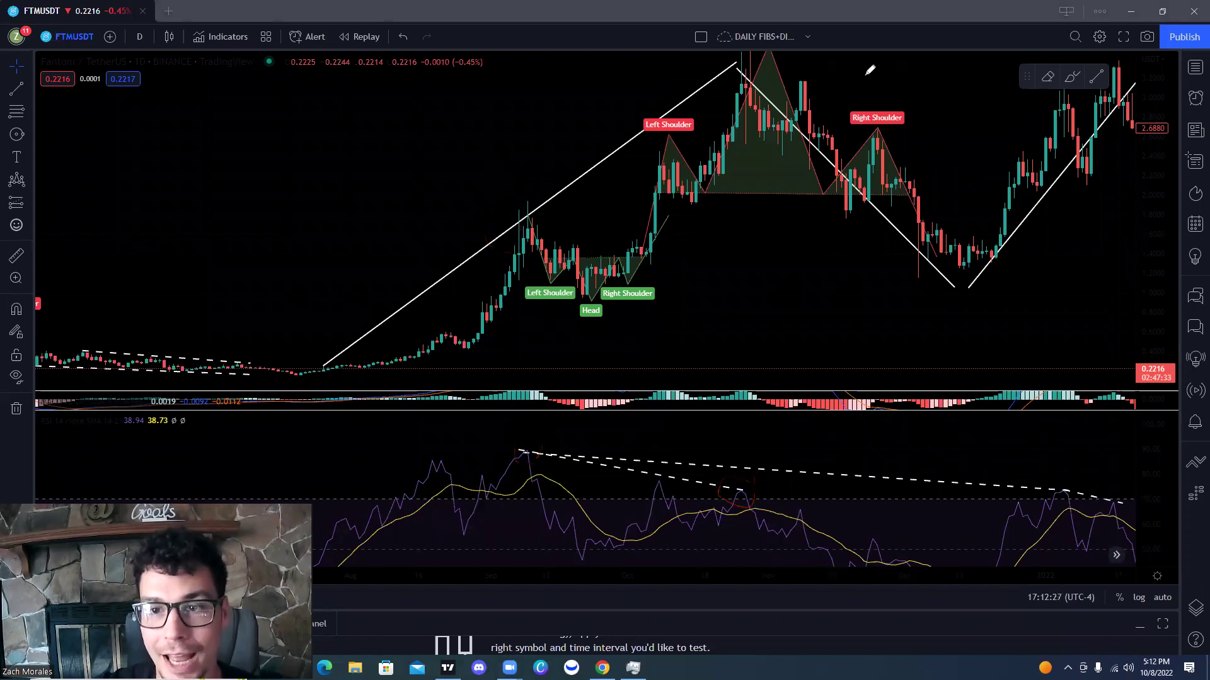
Trace the price rise up to the red head-and-shoulders pattern and the decline that follows its head
{"action": "left_click_drag", "start_coordinate": [1007, 176], "coordinate": [967, 145]}
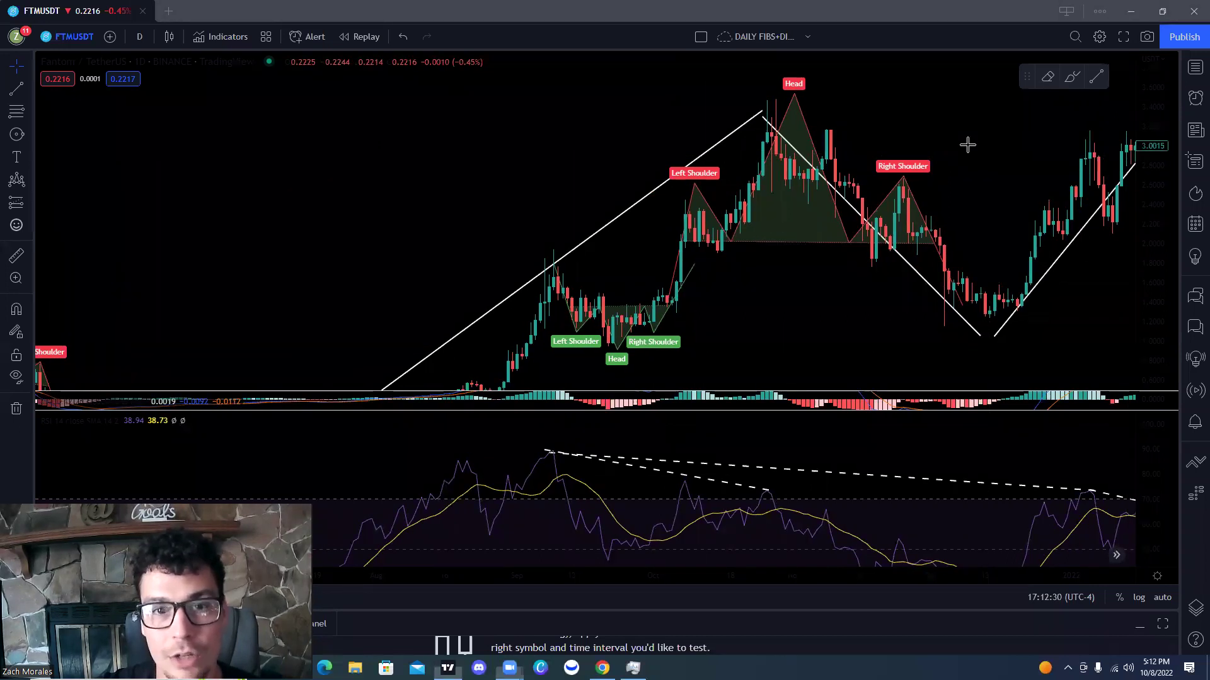
{"action": "mouse_move", "coordinate": [819, 101]}
{"action": "left_mouse_down"}
{"action": "mouse_move", "coordinate": [776, 103]}
{"action": "mouse_move", "coordinate": [551, 286]}
{"action": "left_mouse_up"}
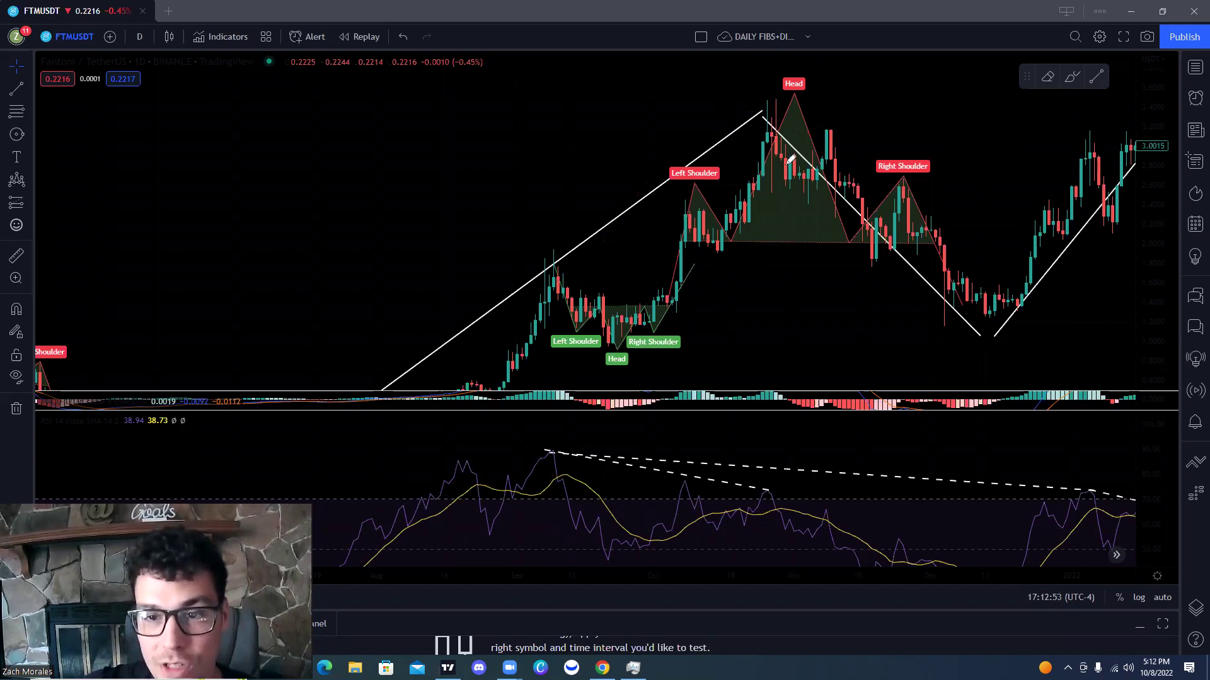
{"action": "mouse_move", "coordinate": [668, 285]}
{"action": "left_mouse_down"}
{"action": "mouse_move", "coordinate": [703, 178]}
{"action": "mouse_move", "coordinate": [783, 131]}
{"action": "left_mouse_up"}
{"action": "mouse_move", "coordinate": [845, 200]}
{"action": "left_mouse_down"}
{"action": "mouse_move", "coordinate": [898, 205]}
{"action": "mouse_move", "coordinate": [980, 337]}
{"action": "left_mouse_up"}
Circle the price highs at the red pattern's left shoulder and head, and mark the matching RSI peaks
{"action": "left_click_drag", "start_coordinate": [666, 472], "coordinate": [717, 434]}
{"action": "mouse_move", "coordinate": [709, 189]}
{"action": "left_mouse_down"}
{"action": "mouse_move", "coordinate": [687, 212]}
{"action": "mouse_move", "coordinate": [705, 184]}
{"action": "left_mouse_up"}
{"action": "left_click_drag", "start_coordinate": [759, 102], "coordinate": [802, 97]}
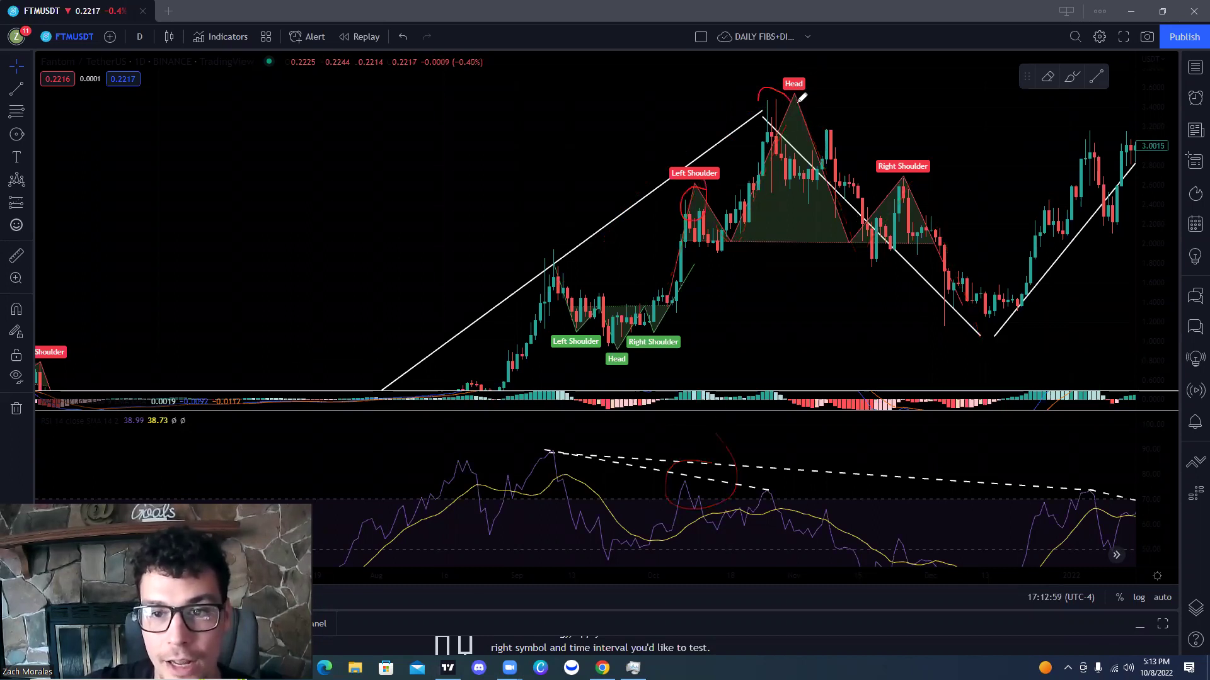
{"action": "left_click_drag", "start_coordinate": [685, 481], "coordinate": [833, 484]}
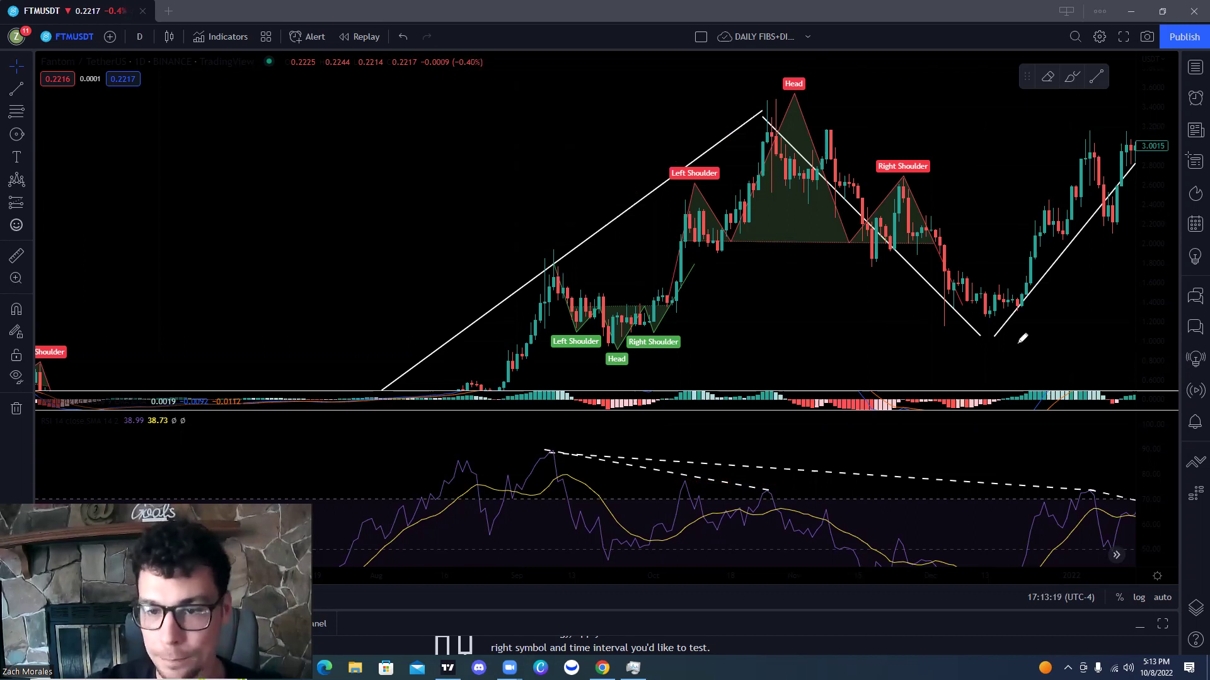
Circle the highest RSI peak and the matching price high before the green inverse head-and-shoulders pattern
{"action": "left_click_drag", "start_coordinate": [988, 194], "coordinate": [823, 187]}
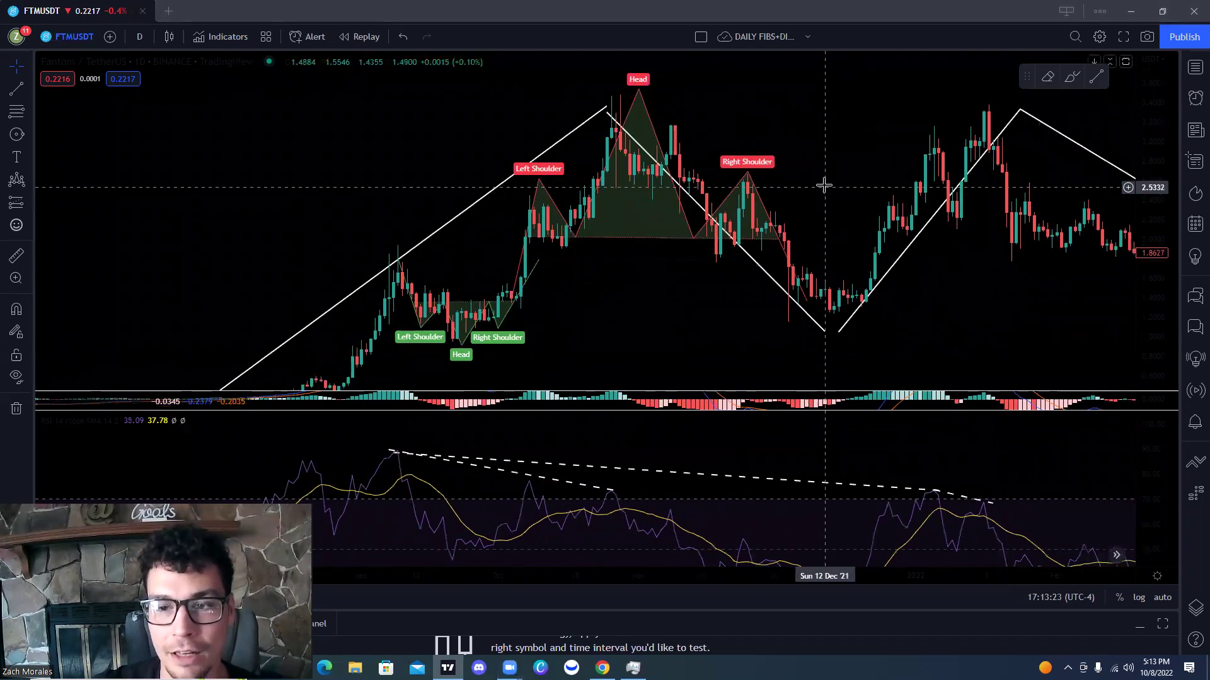
{"action": "scroll", "coordinate": [1085, 271], "scroll_direction": "down", "scroll_amount": 2}
{"action": "scroll", "coordinate": [1085, 271], "scroll_direction": "down", "scroll_amount": 2}
{"action": "scroll", "coordinate": [885, 270], "scroll_direction": "down", "scroll_amount": 2}
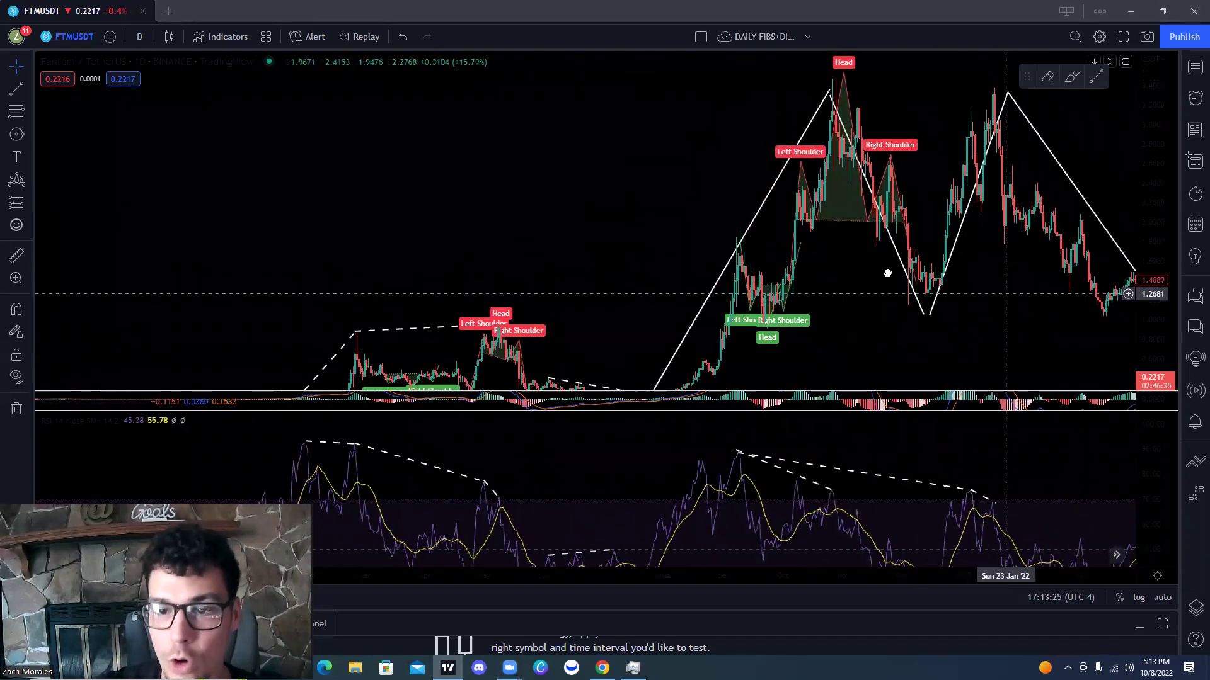
{"action": "scroll", "coordinate": [886, 271], "scroll_direction": "down", "scroll_amount": 2}
{"action": "left_click_drag", "start_coordinate": [1131, 165], "coordinate": [802, 286]}
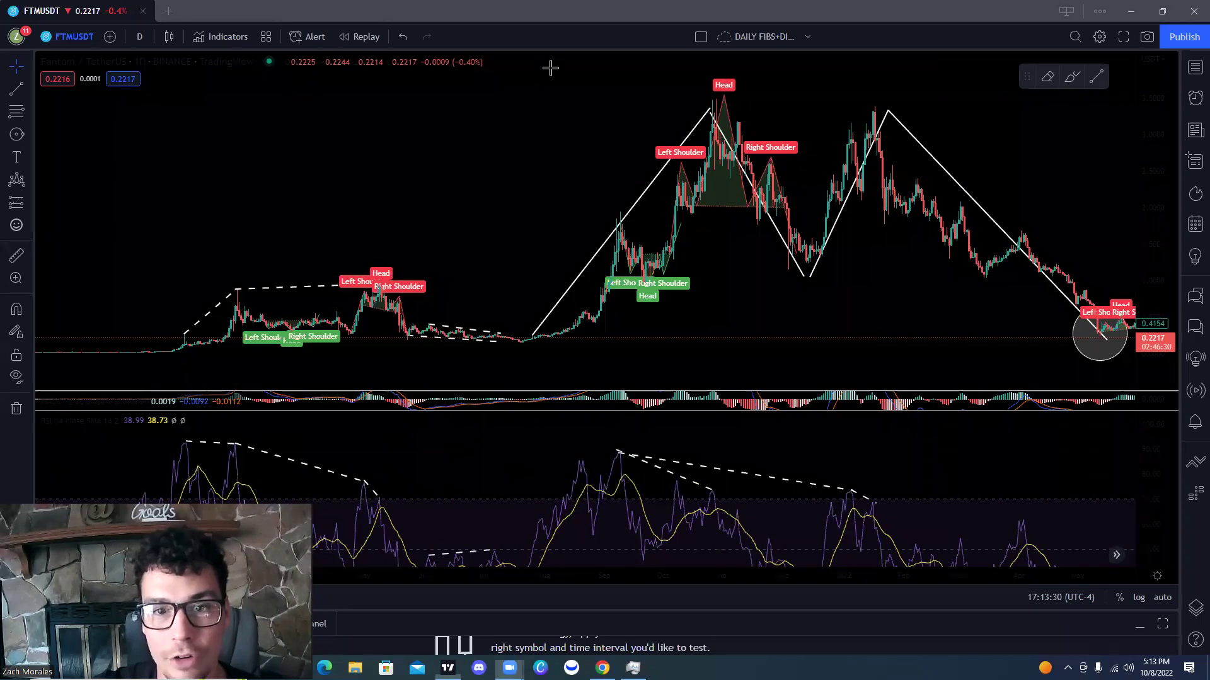
{"action": "left_click_drag", "start_coordinate": [605, 412], "coordinate": [637, 457]}
{"action": "mouse_move", "coordinate": [624, 211]}
{"action": "left_mouse_down"}
{"action": "mouse_move", "coordinate": [605, 217]}
{"action": "mouse_move", "coordinate": [627, 217]}
{"action": "left_mouse_up"}
Circle the second major price top, trace the rising line between the price highs, and mark the corresponding RSI peaks
{"action": "mouse_move", "coordinate": [877, 89]}
{"action": "left_mouse_down"}
{"action": "mouse_move", "coordinate": [895, 123]}
{"action": "mouse_move", "coordinate": [873, 93]}
{"action": "left_mouse_up"}
{"action": "left_click_drag", "start_coordinate": [620, 223], "coordinate": [953, 76]}
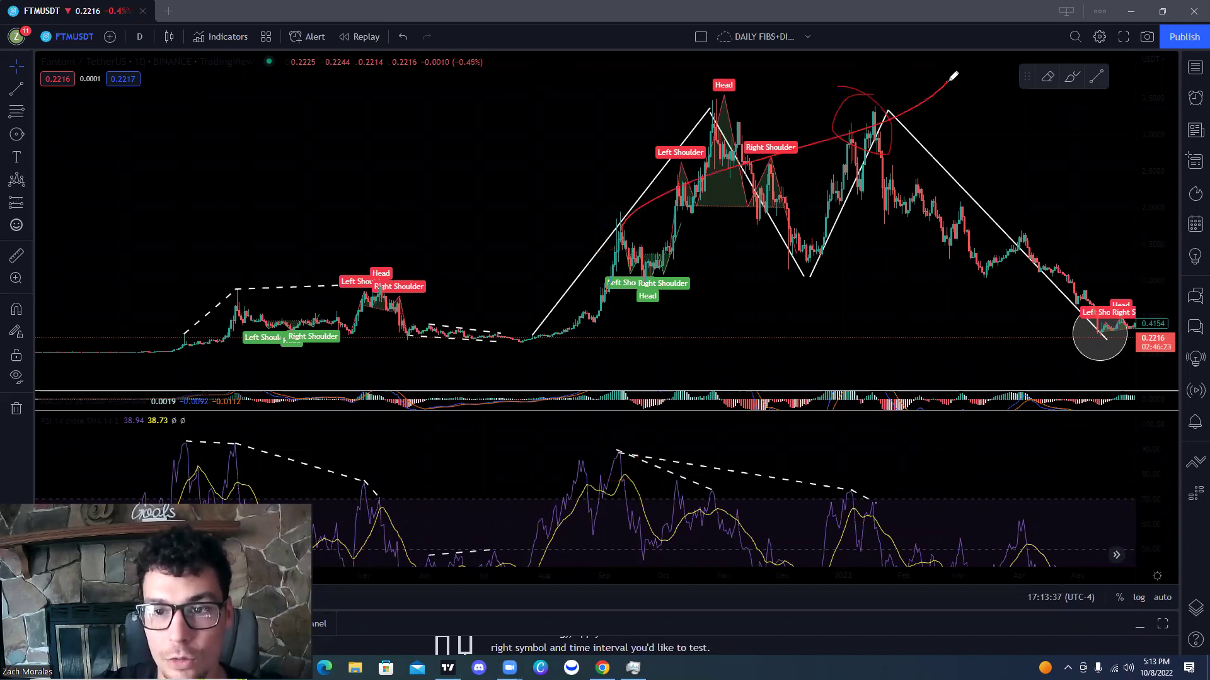
{"action": "left_click_drag", "start_coordinate": [636, 435], "coordinate": [621, 408]}
{"action": "mouse_move", "coordinate": [871, 482]}
{"action": "left_mouse_down"}
{"action": "mouse_move", "coordinate": [853, 480]}
{"action": "mouse_move", "coordinate": [873, 484]}
{"action": "left_mouse_up"}
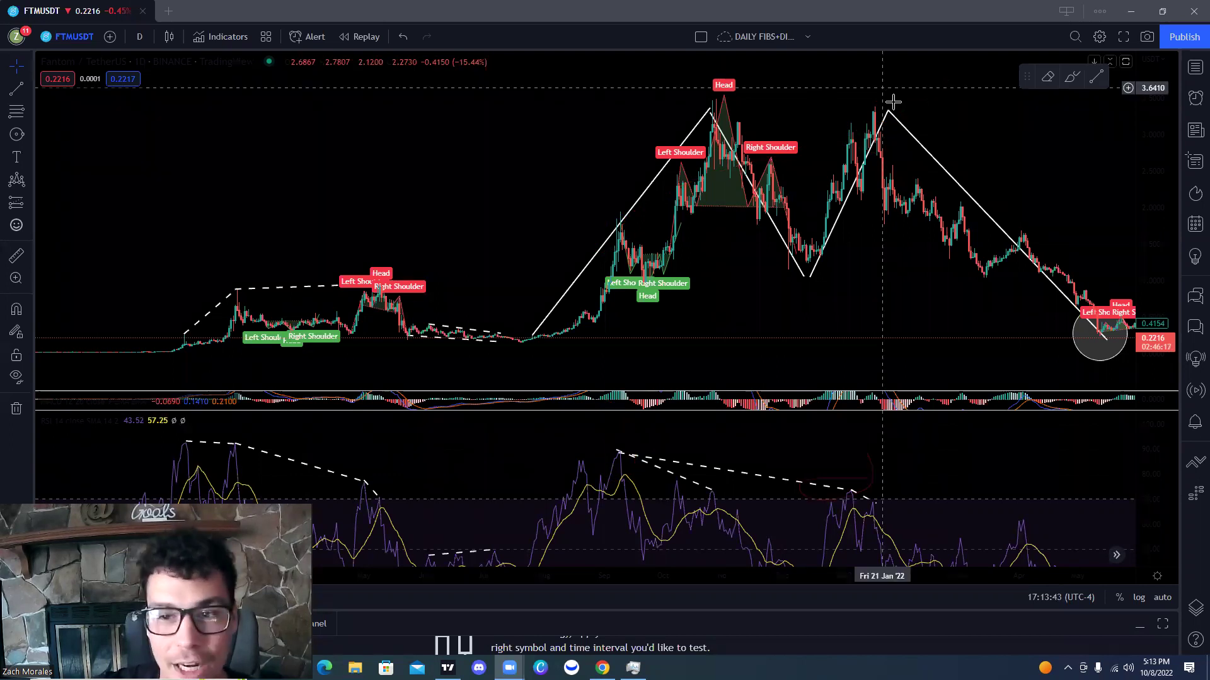
Measure the price drop from the second major top to the July 2022 lows in a maximized price pane, and restore the pane
{"action": "left_click", "coordinate": [17, 255]}
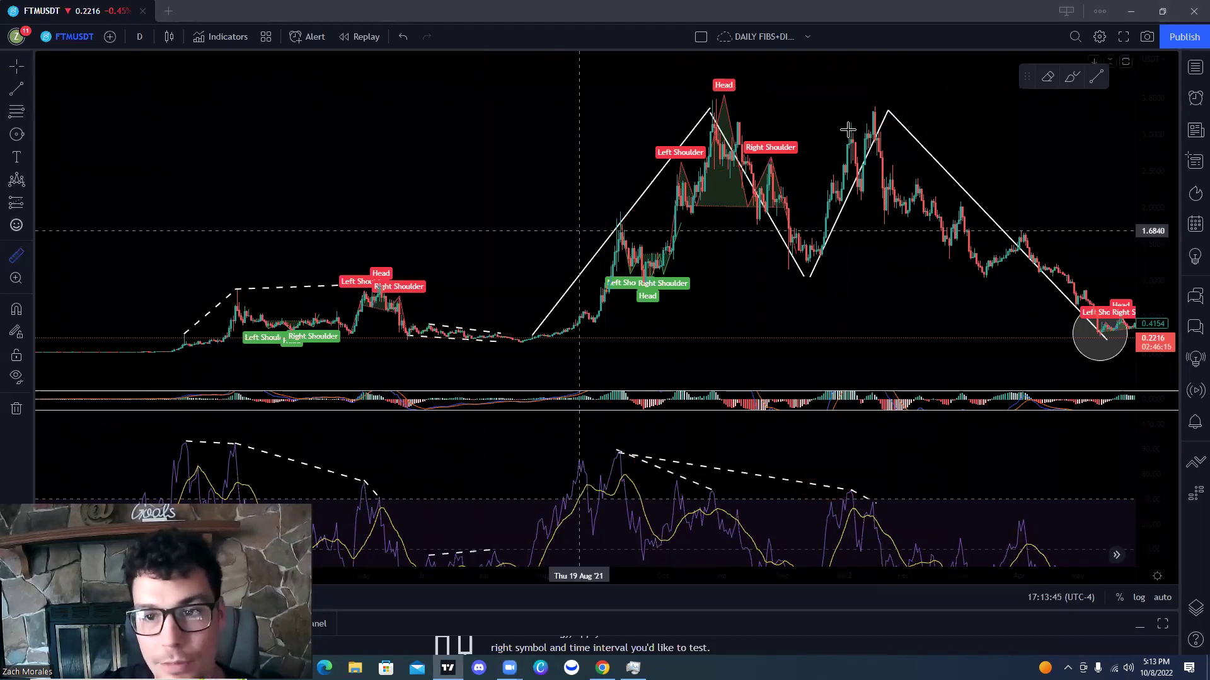
{"action": "scroll", "coordinate": [1071, 183], "scroll_direction": "down", "scroll_amount": 2}
{"action": "left_click", "coordinate": [1086, 191]}
{"action": "left_click_drag", "start_coordinate": [1015, 178], "coordinate": [644, 83]}
{"action": "double_click", "coordinate": [645, 82]}
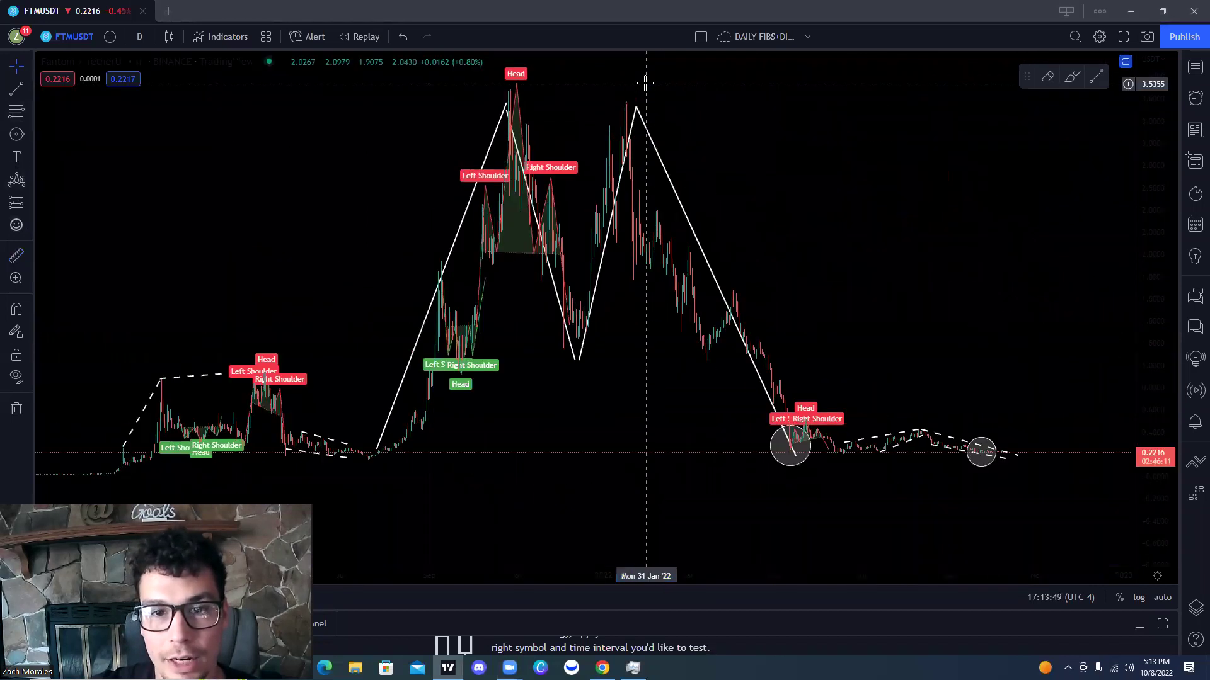
{"action": "left_click", "coordinate": [16, 255]}
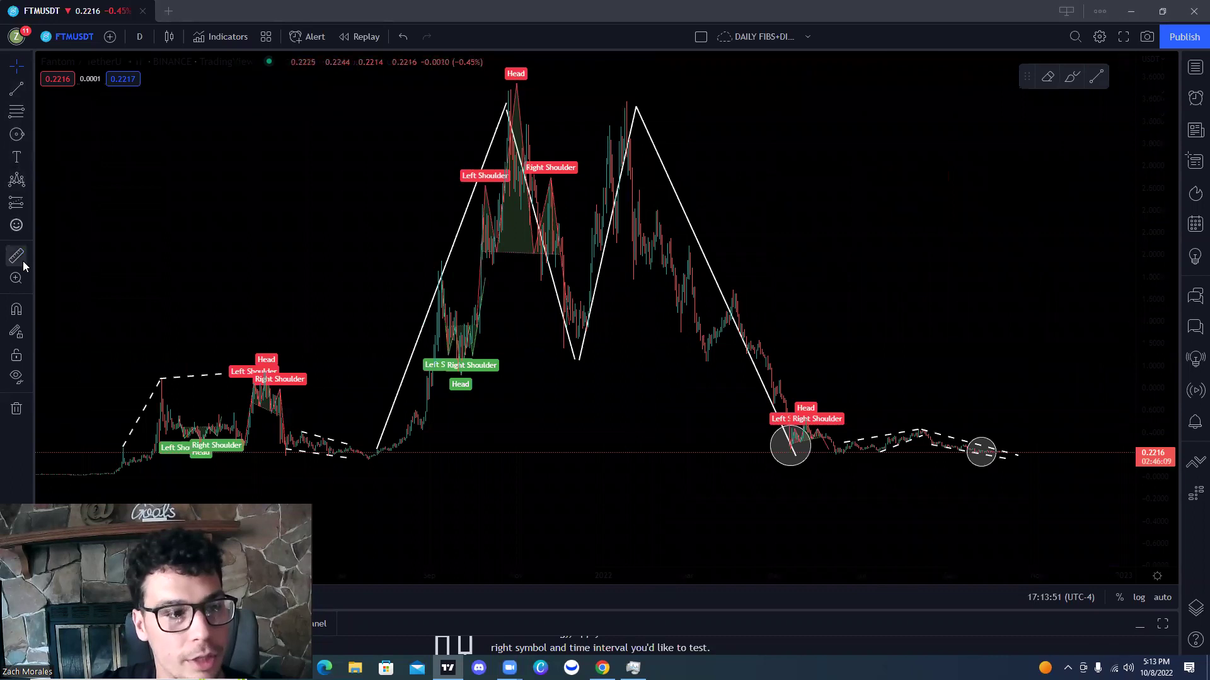
{"action": "left_click", "coordinate": [644, 101]}
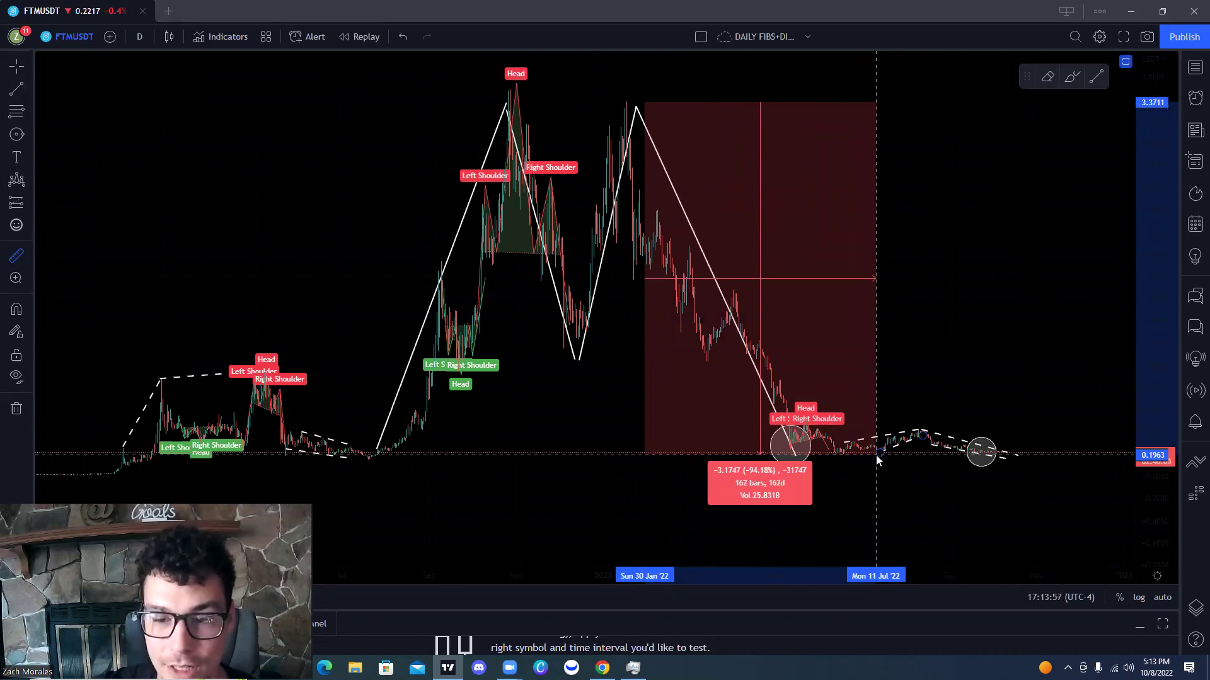
{"action": "left_click", "coordinate": [913, 333]}
{"action": "left_click", "coordinate": [986, 333]}
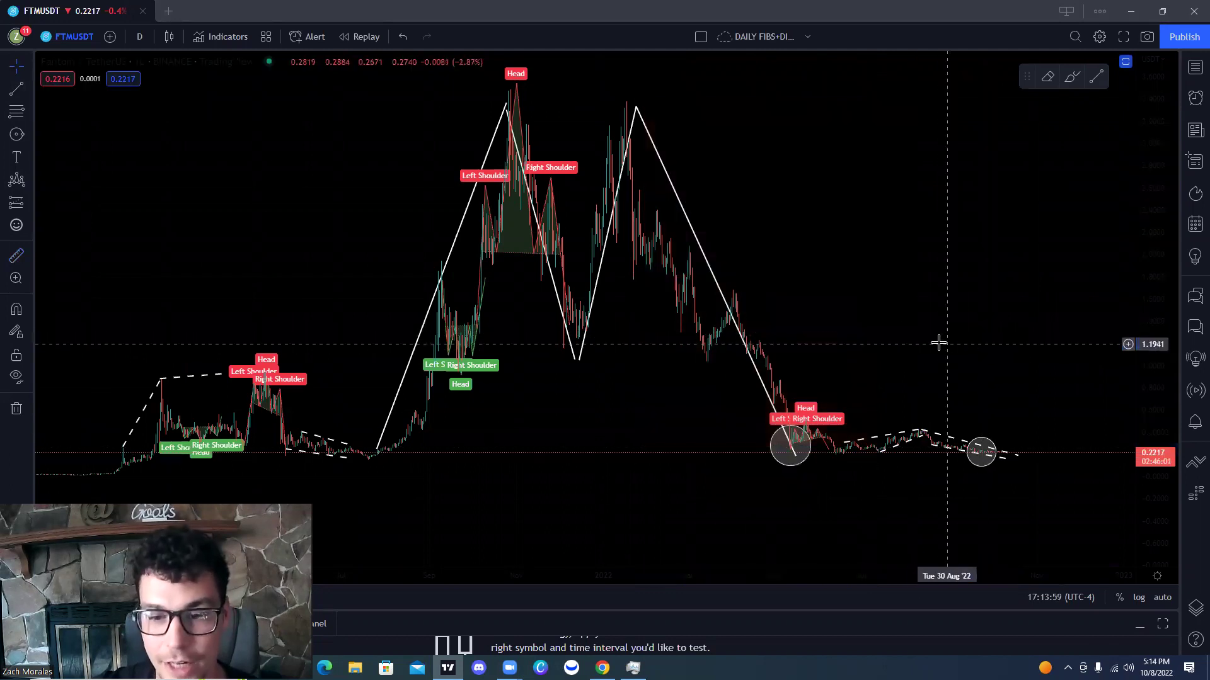
{"action": "double_click", "coordinate": [939, 342]}
Circle the two neighbouring price highs of the second major top and their declining RSI peaks
{"action": "left_click_drag", "start_coordinate": [844, 478], "coordinate": [880, 440]}
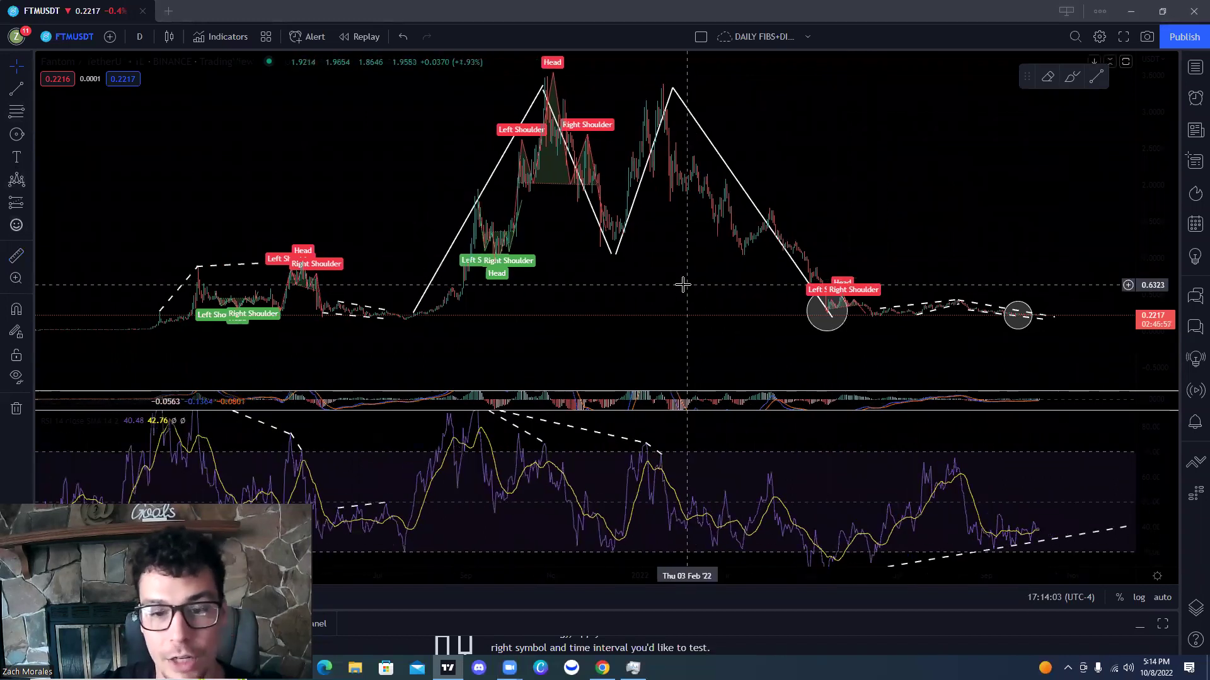
{"action": "scroll", "coordinate": [672, 281], "scroll_direction": "up", "scroll_amount": 3}
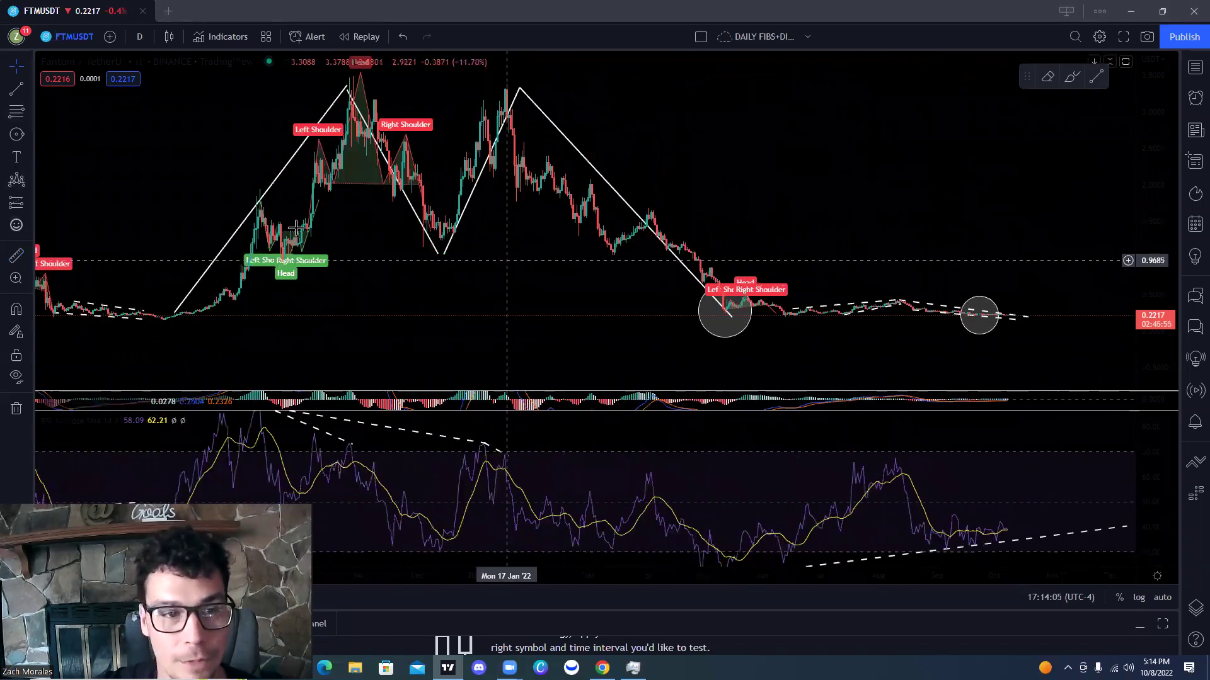
{"action": "scroll", "coordinate": [378, 265], "scroll_direction": "up", "scroll_amount": 2}
{"action": "left_click_drag", "start_coordinate": [263, 299], "coordinate": [446, 298]}
{"action": "scroll", "coordinate": [318, 291], "scroll_direction": "up", "scroll_amount": 2}
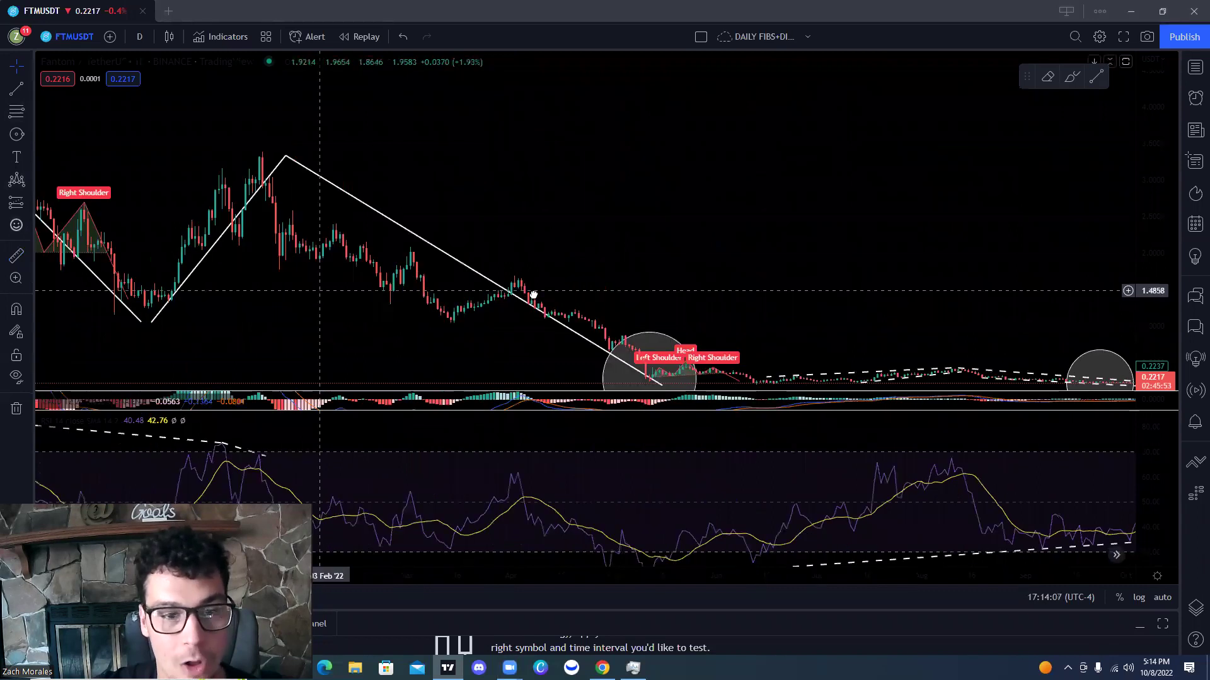
{"action": "left_click_drag", "start_coordinate": [533, 294], "coordinate": [532, 291]}
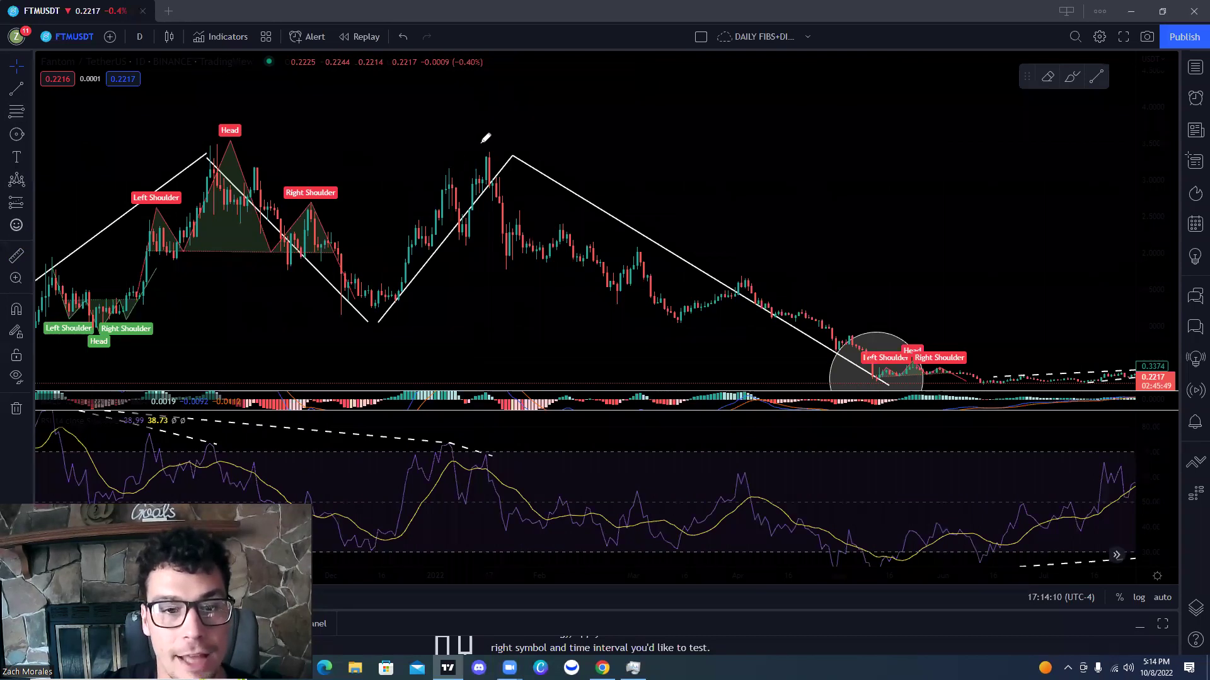
{"action": "left_click_drag", "start_coordinate": [483, 142], "coordinate": [484, 144]}
{"action": "left_click_drag", "start_coordinate": [444, 165], "coordinate": [447, 167]}
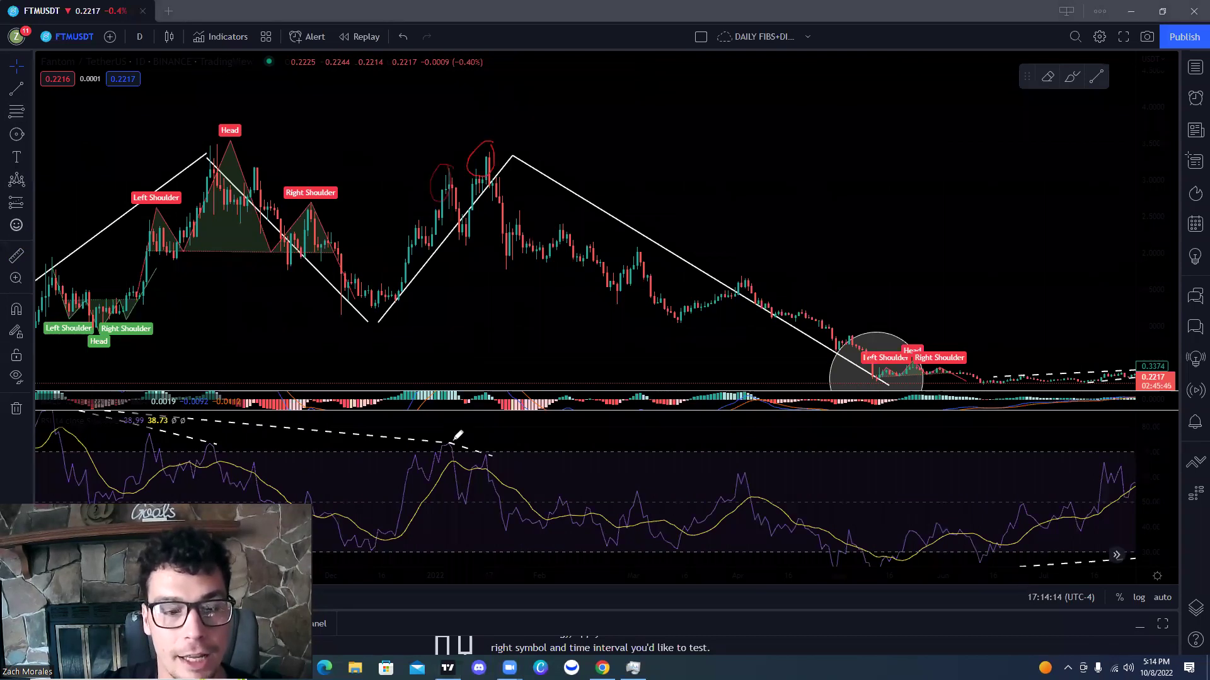
{"action": "mouse_move", "coordinate": [458, 433]}
{"action": "left_mouse_down"}
{"action": "mouse_move", "coordinate": [500, 465]}
{"action": "mouse_move", "coordinate": [485, 448]}
{"action": "left_mouse_up"}
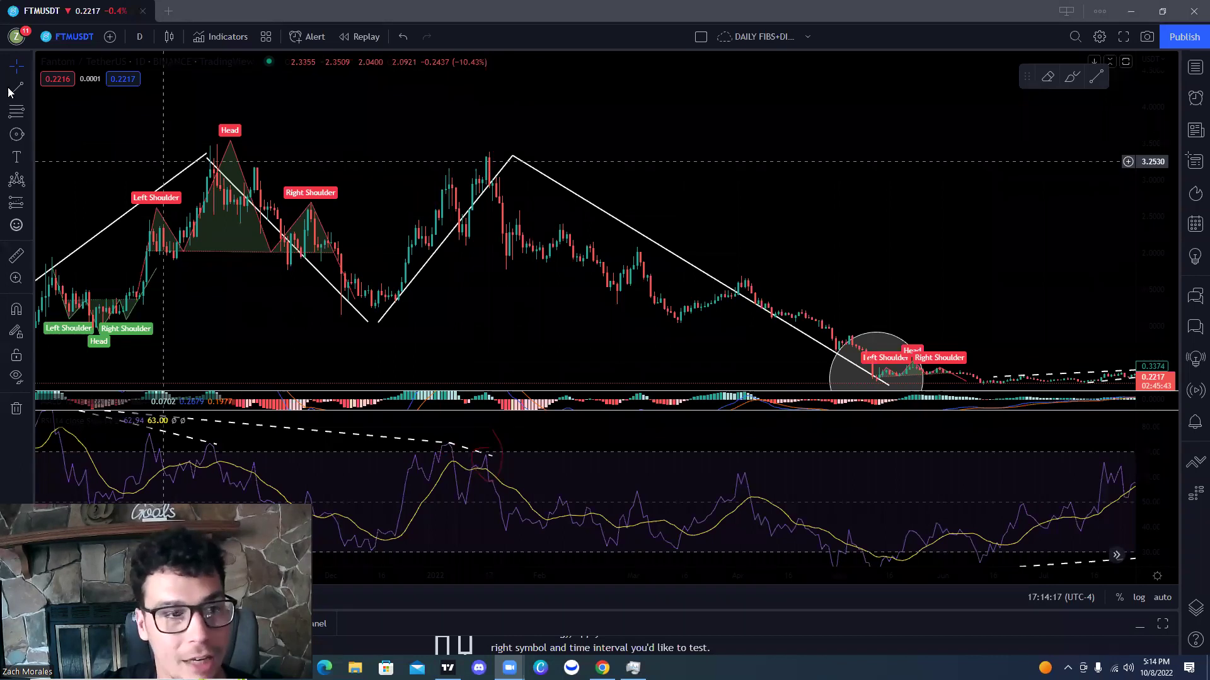
Measure the price drop from the January 2022 high to the March 2022 low, and clear the measurement
{"action": "left_click", "coordinate": [16, 255]}
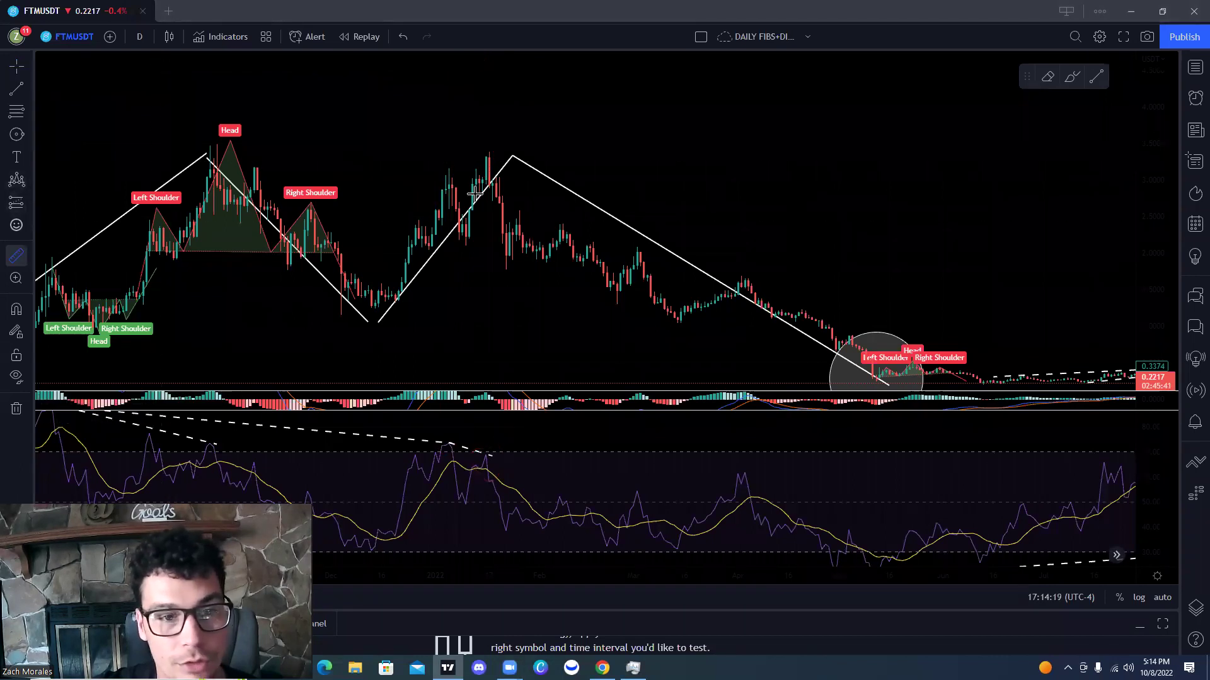
{"action": "left_click", "coordinate": [492, 153]}
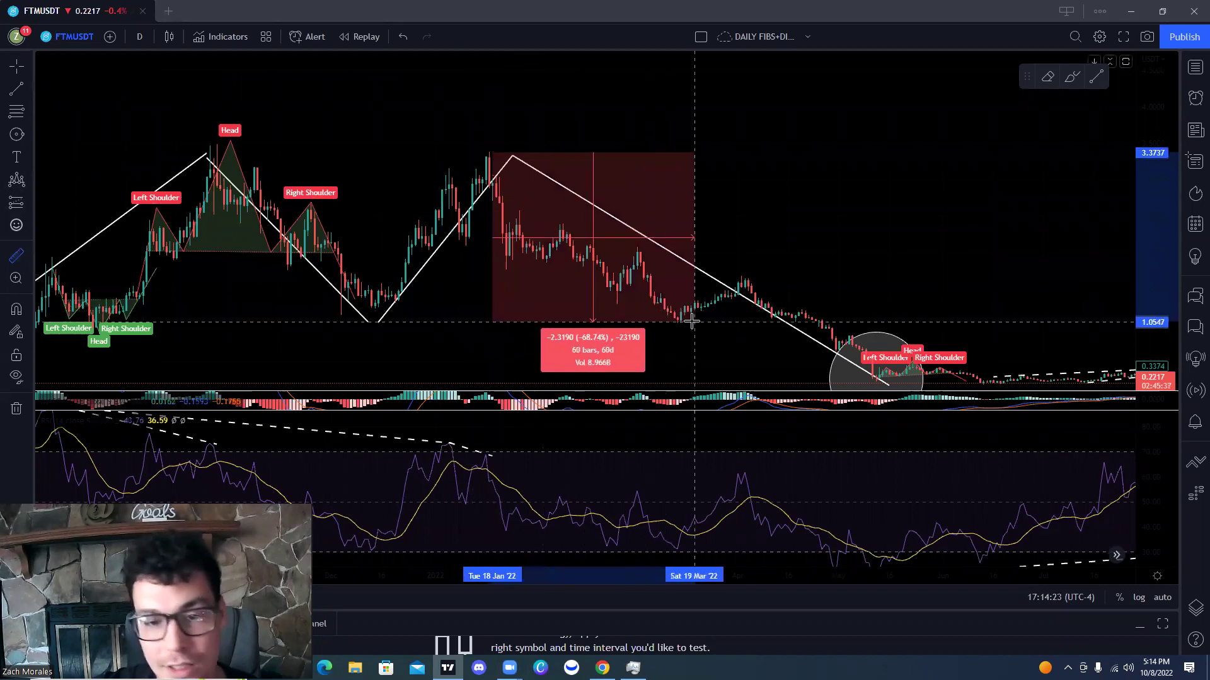
{"action": "key", "text": "Escape"}
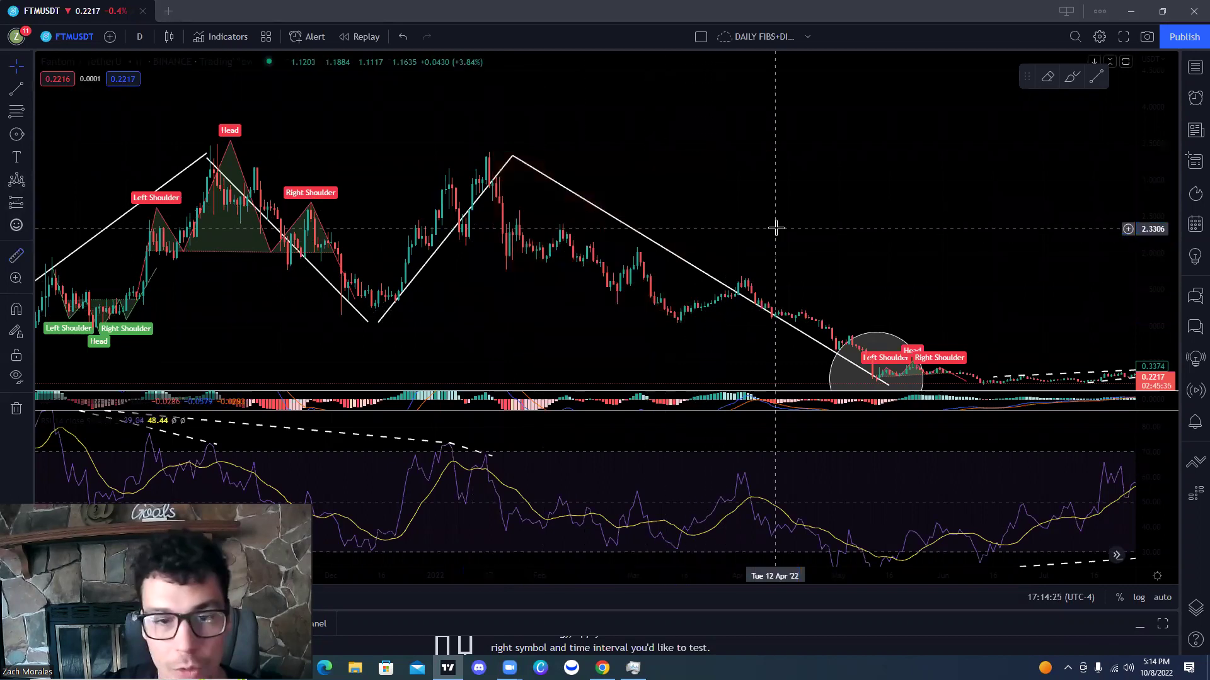
Examine the recent price action from the small red head-and-shoulders pattern through the dashed channels at an enlarged price scale
{"action": "scroll", "coordinate": [785, 217], "scroll_direction": "down", "scroll_amount": 3}
{"action": "scroll", "coordinate": [964, 240], "scroll_direction": "down", "scroll_amount": 2}
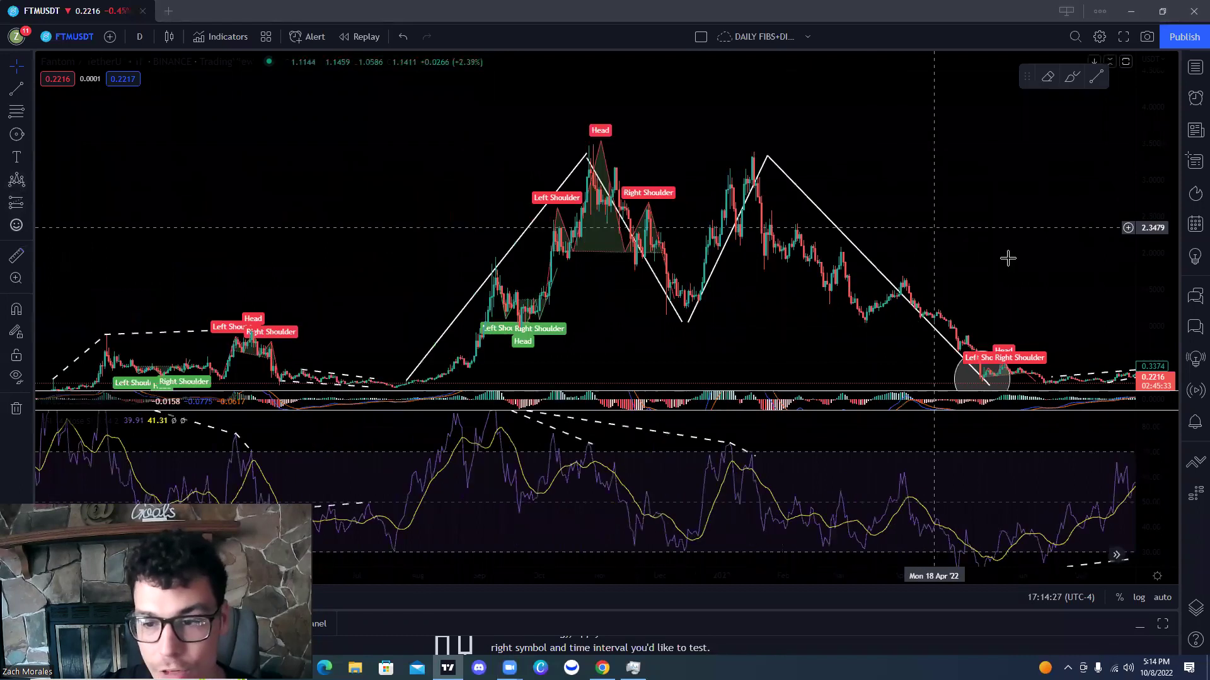
{"action": "scroll", "coordinate": [532, 161], "scroll_direction": "right", "scroll_amount": 5}
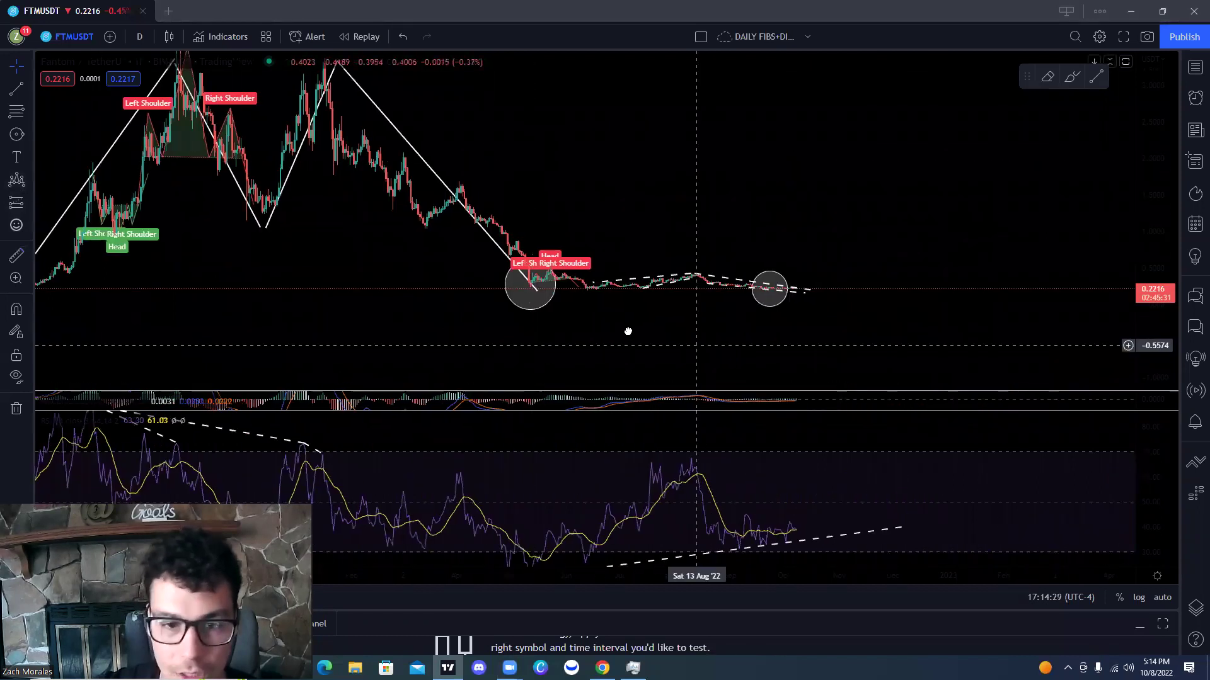
{"action": "scroll", "coordinate": [628, 331], "scroll_direction": "right", "scroll_amount": 2}
{"action": "left_click_drag", "start_coordinate": [1129, 269], "coordinate": [1097, 168]}
{"action": "left_click_drag", "start_coordinate": [901, 242], "coordinate": [1108, 207]}
{"action": "left_click_drag", "start_coordinate": [1138, 322], "coordinate": [1102, 140]}
{"action": "scroll", "coordinate": [616, 148], "scroll_direction": "up", "scroll_amount": 1}
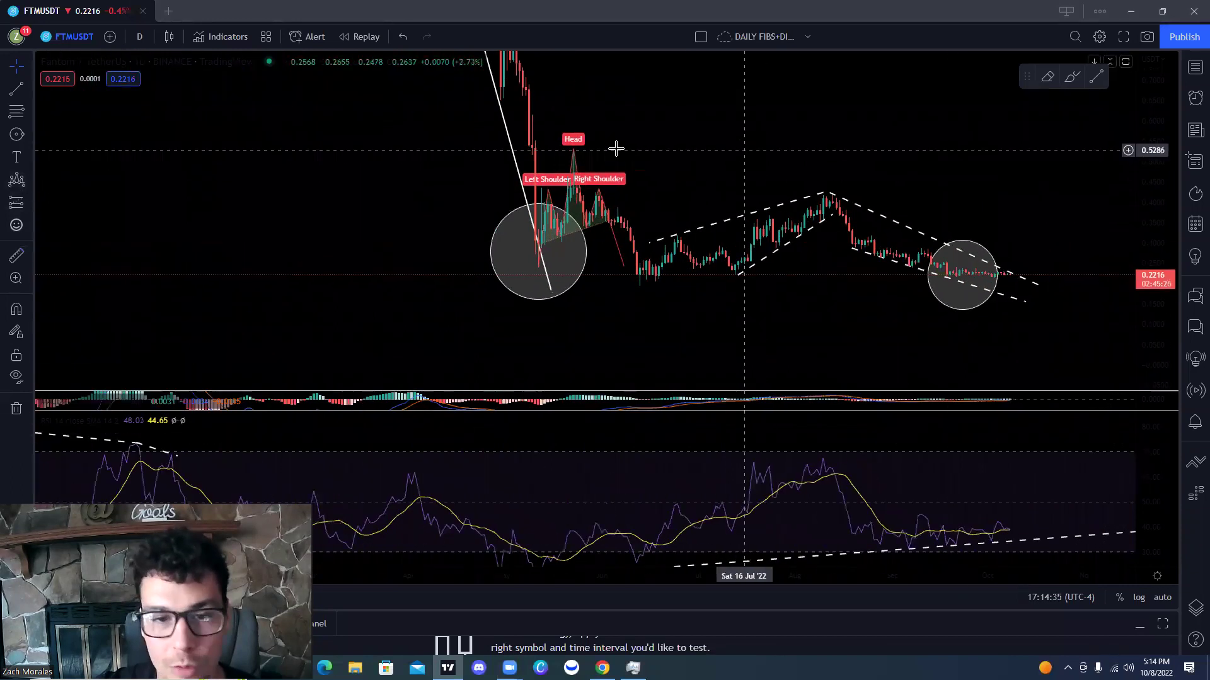
{"action": "scroll", "coordinate": [617, 149], "scroll_direction": "up", "scroll_amount": 1}
{"action": "left_click_drag", "start_coordinate": [634, 160], "coordinate": [729, 146]}
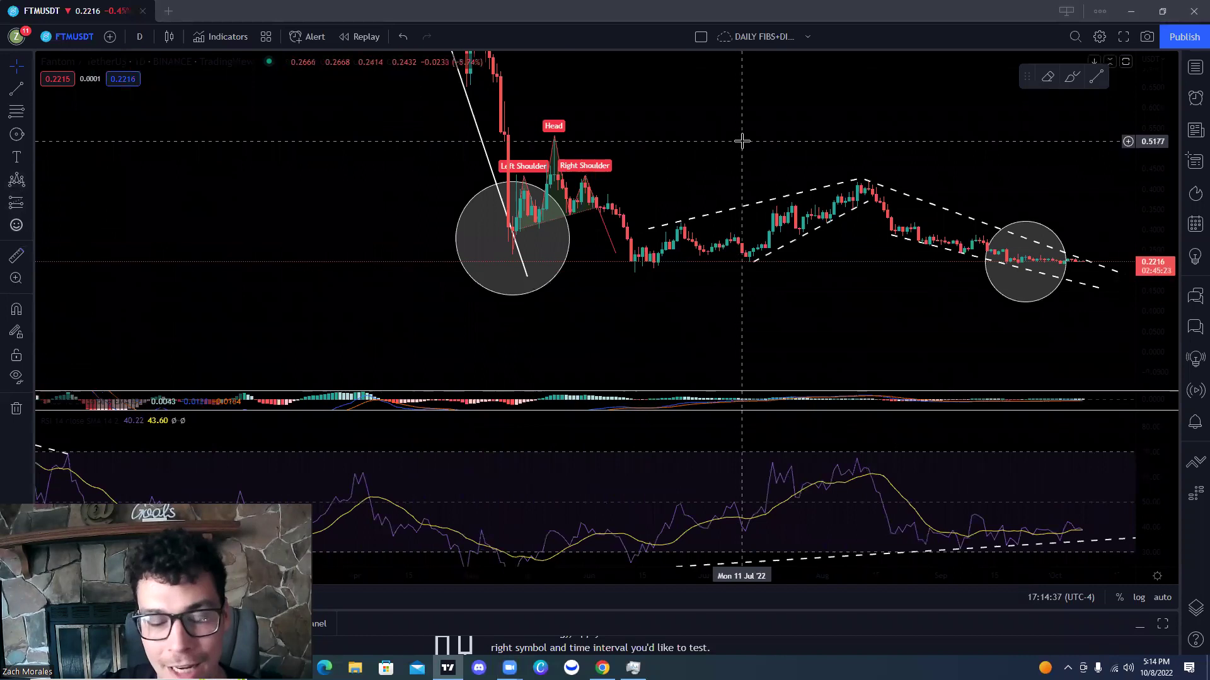
Trace the zigzag price swings inside the rising dashed channel
{"action": "left_click_drag", "start_coordinate": [831, 308], "coordinate": [667, 335]}
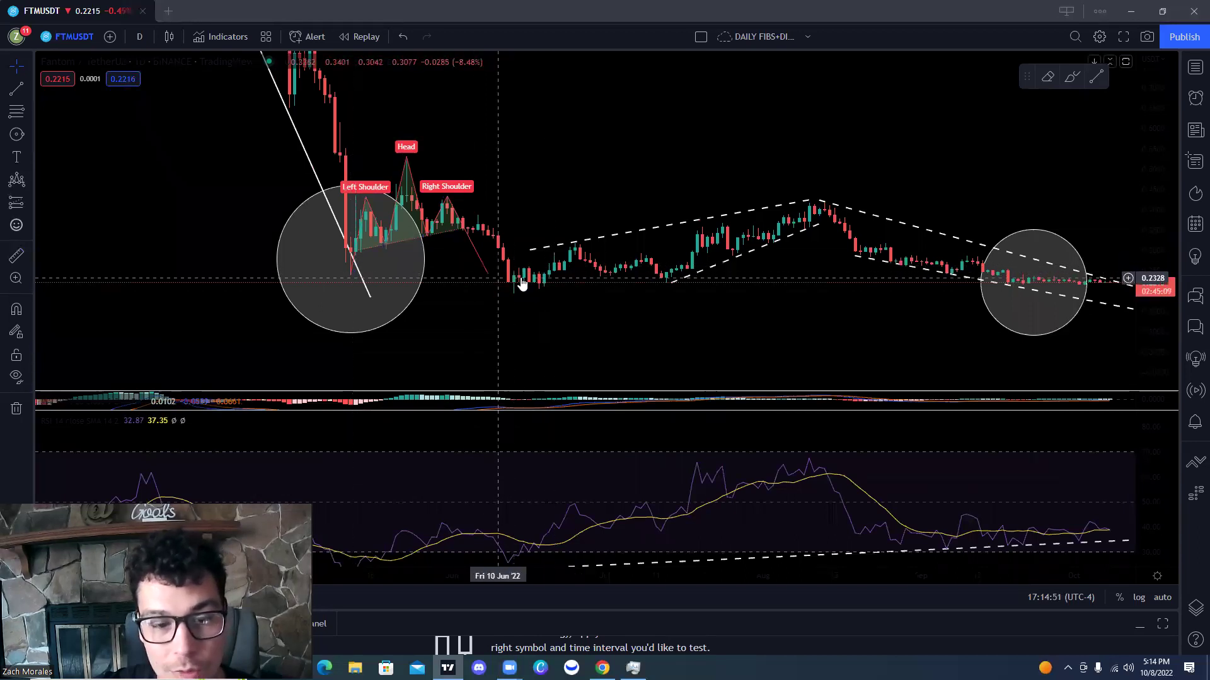
{"action": "left_click_drag", "start_coordinate": [1156, 319], "coordinate": [1155, 216]}
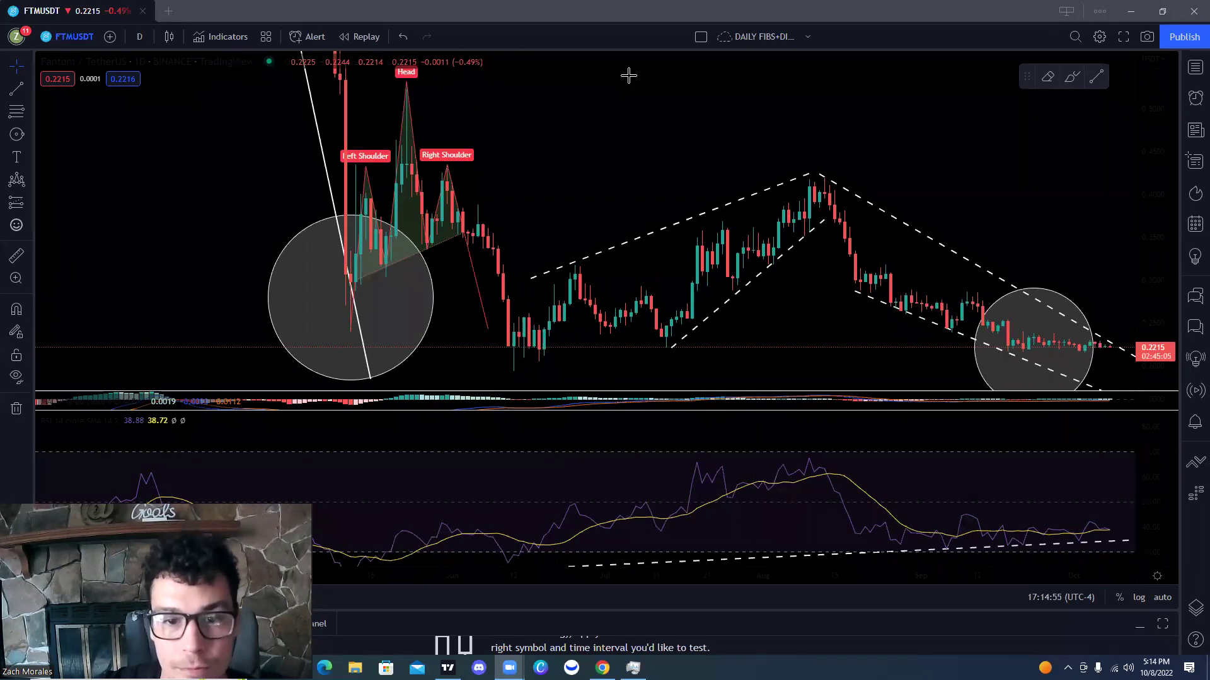
{"action": "mouse_move", "coordinate": [582, 275]}
{"action": "left_mouse_down"}
{"action": "mouse_move", "coordinate": [693, 297]}
{"action": "mouse_move", "coordinate": [807, 188]}
{"action": "left_mouse_up"}
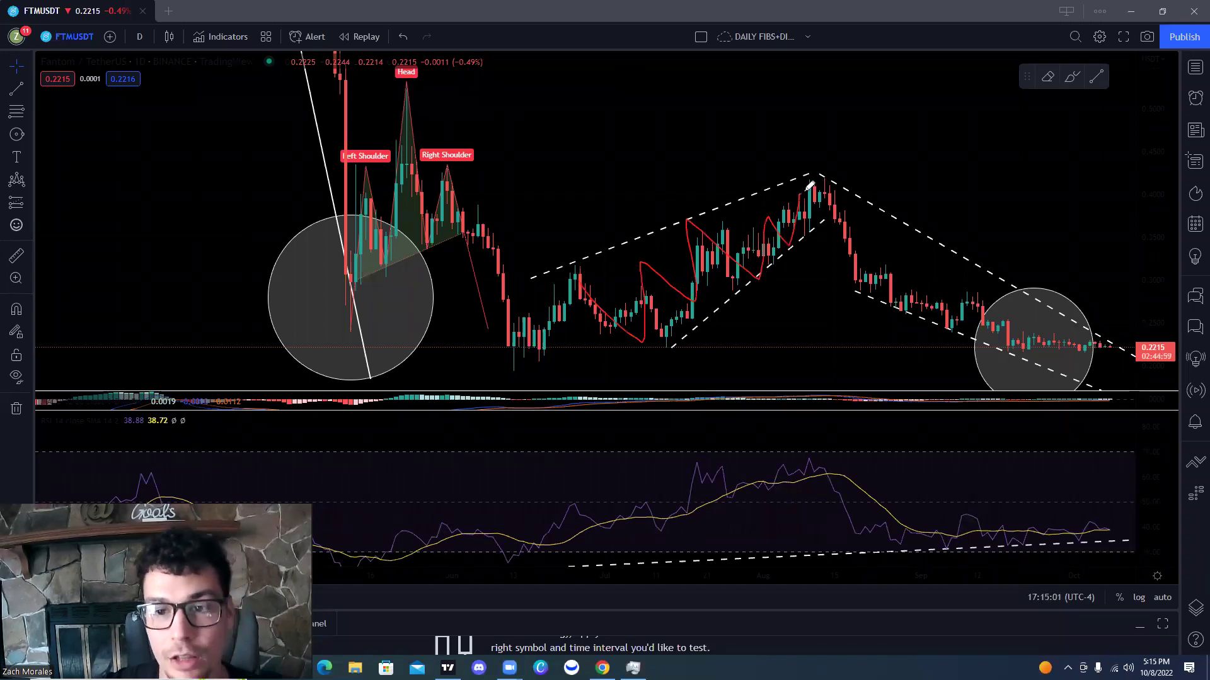
Trace a drop from the rising dashed channel's peak and draw horizontal levels from the starts of its lower and upper lines
{"action": "mouse_move", "coordinate": [812, 189]}
{"action": "left_mouse_down"}
{"action": "mouse_move", "coordinate": [843, 255]}
{"action": "mouse_move", "coordinate": [830, 331]}
{"action": "mouse_move", "coordinate": [840, 328]}
{"action": "left_mouse_up"}
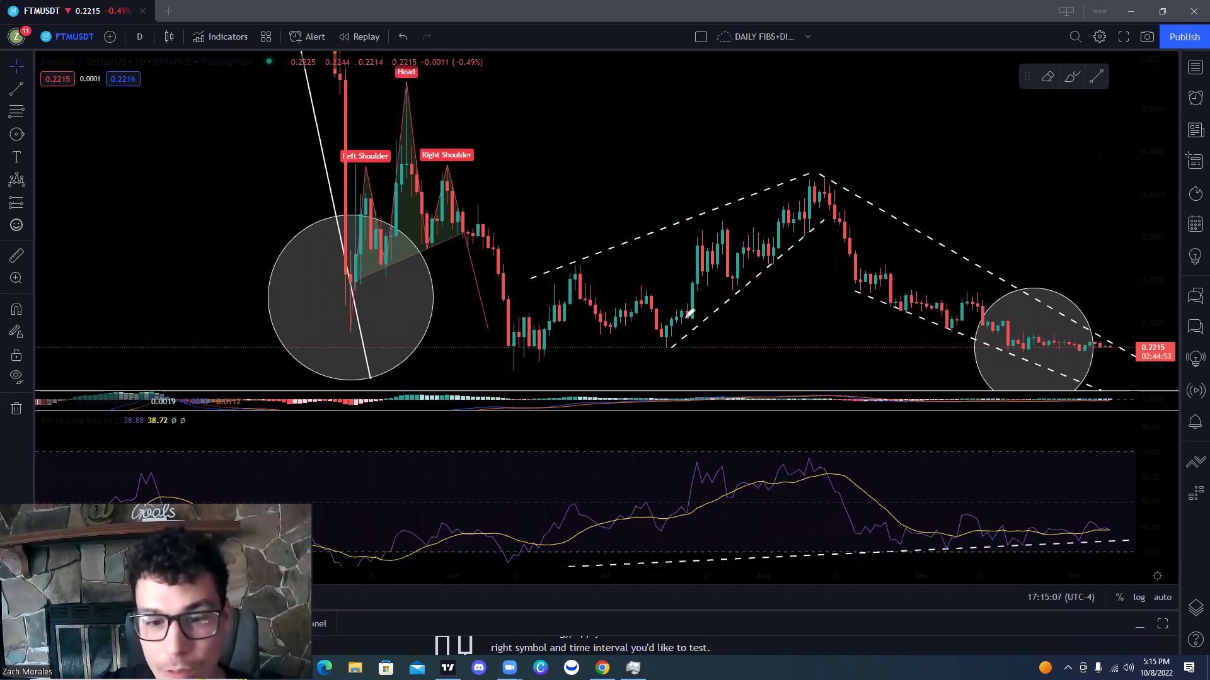
{"action": "left_click_drag", "start_coordinate": [669, 347], "coordinate": [1199, 344]}
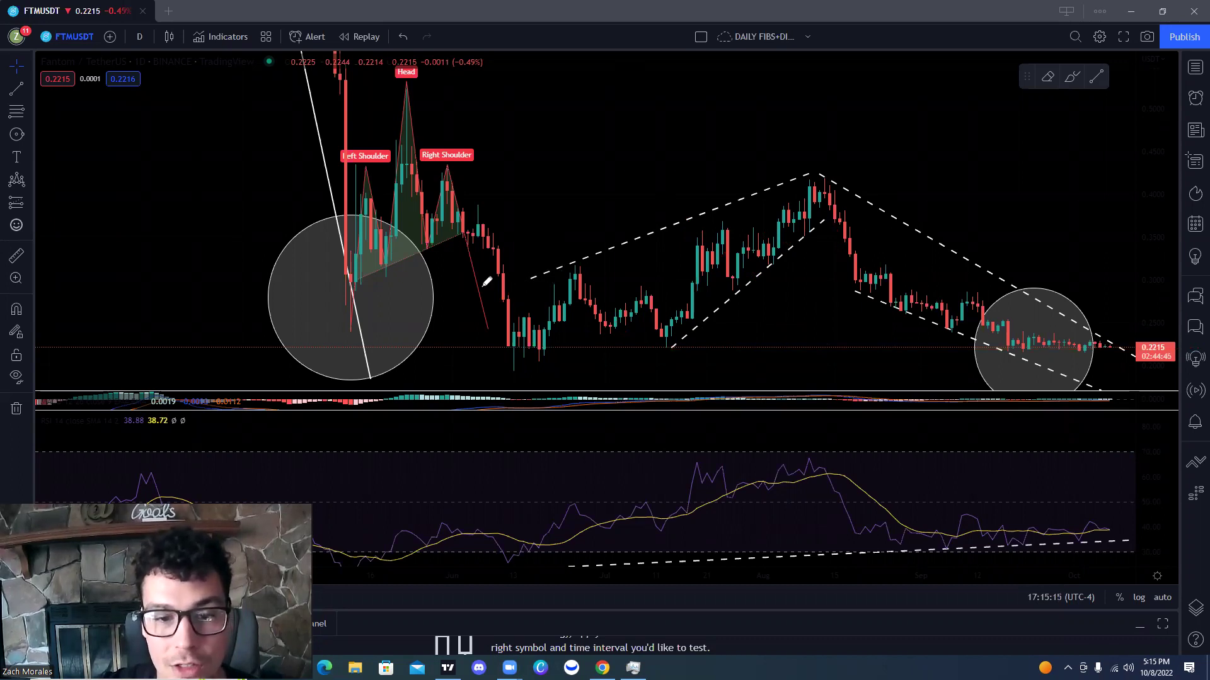
{"action": "left_click_drag", "start_coordinate": [531, 276], "coordinate": [1074, 276]}
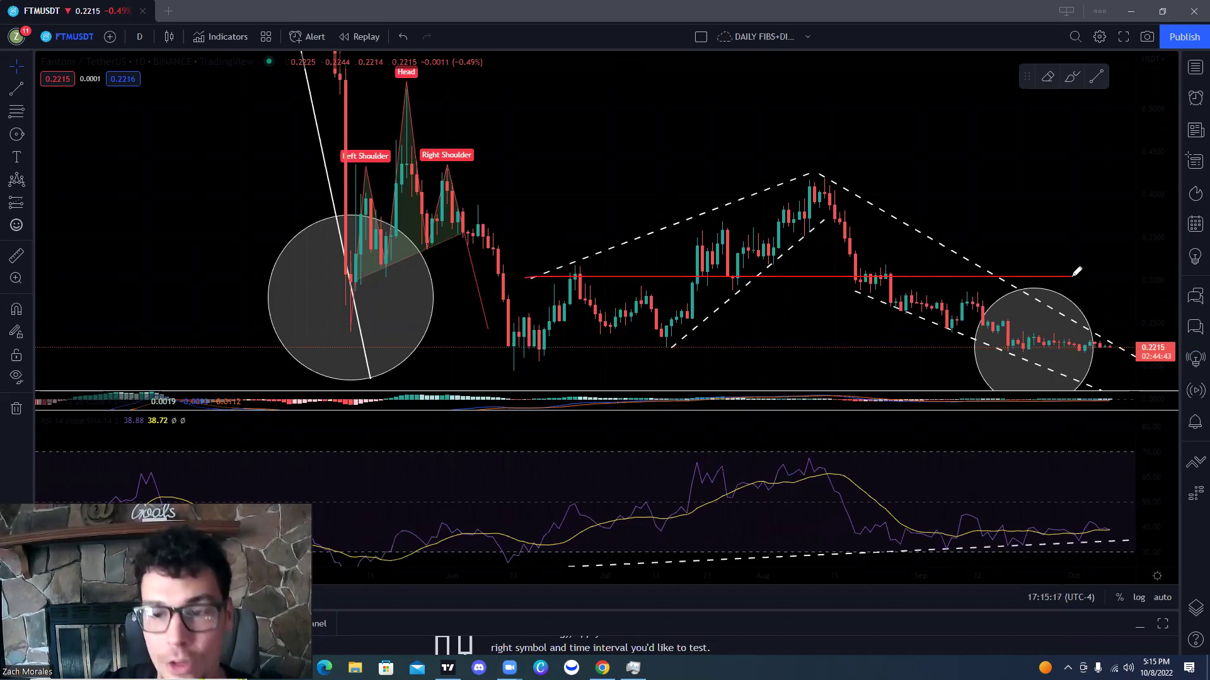
{"action": "left_click_drag", "start_coordinate": [1198, 336], "coordinate": [1200, 338]}
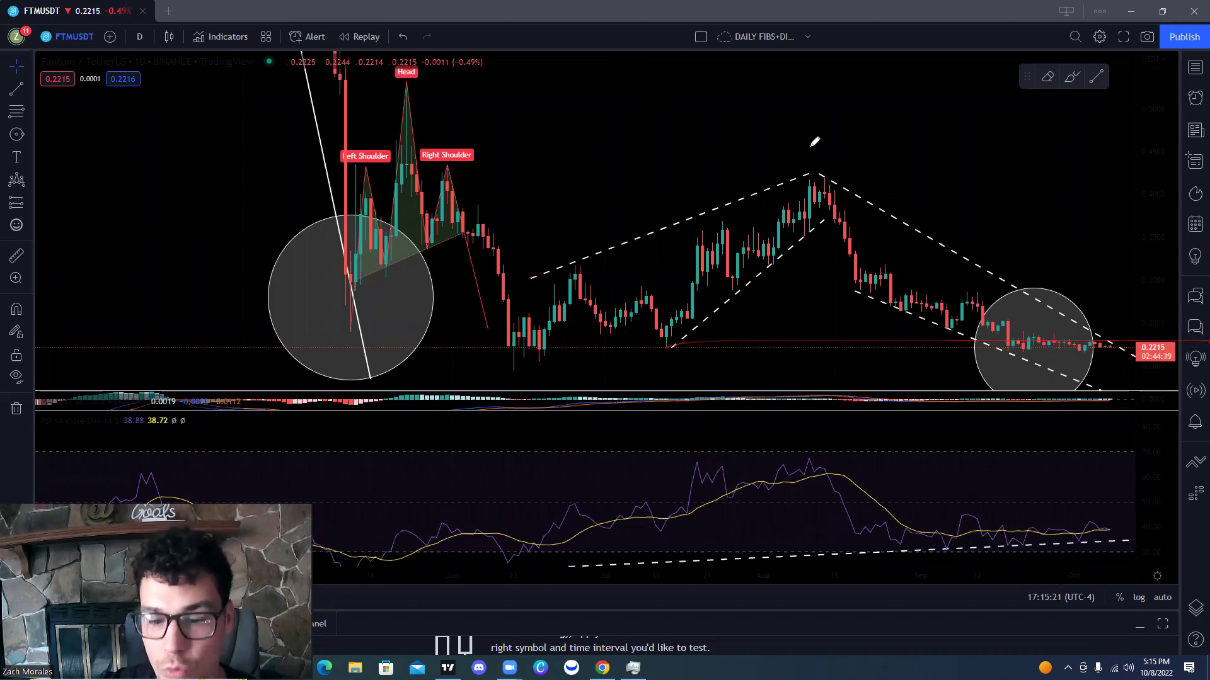
Circle the price lows inside the two shaded circles and their matching RSI lows, and trace the recent RSI swings above the dashed support
{"action": "scroll", "coordinate": [883, 391], "scroll_direction": "up", "scroll_amount": 2}
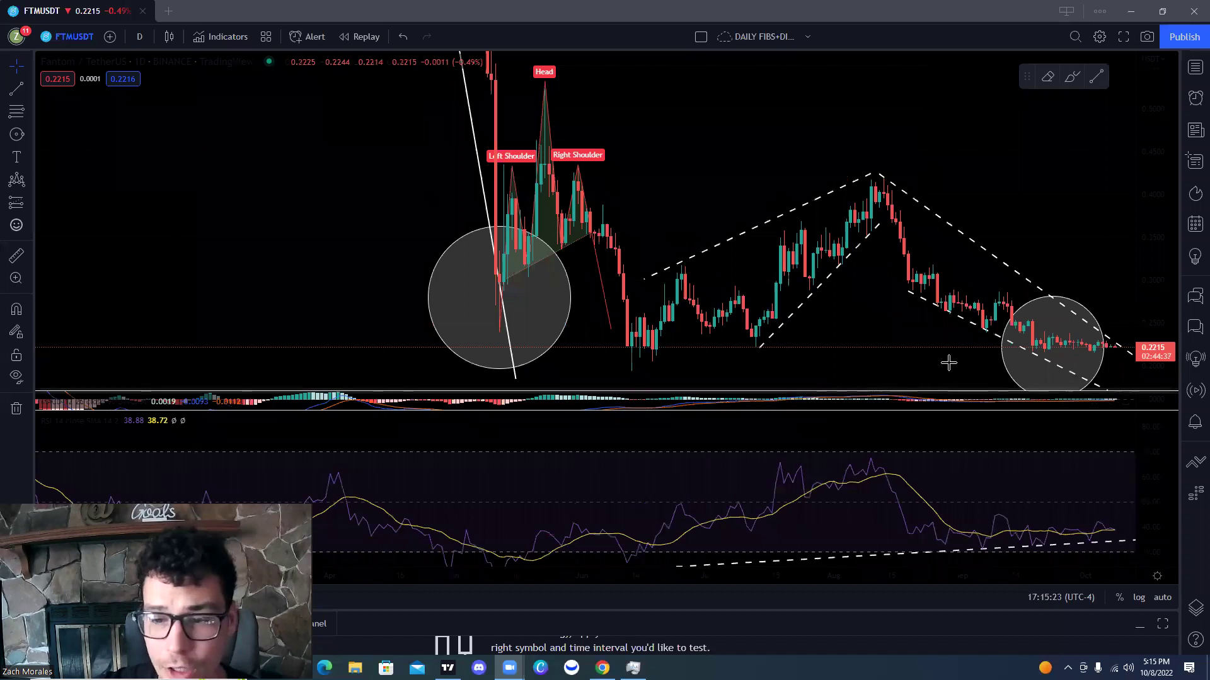
{"action": "scroll", "coordinate": [926, 353], "scroll_direction": "down", "scroll_amount": 2}
{"action": "left_click_drag", "start_coordinate": [913, 346], "coordinate": [674, 272]}
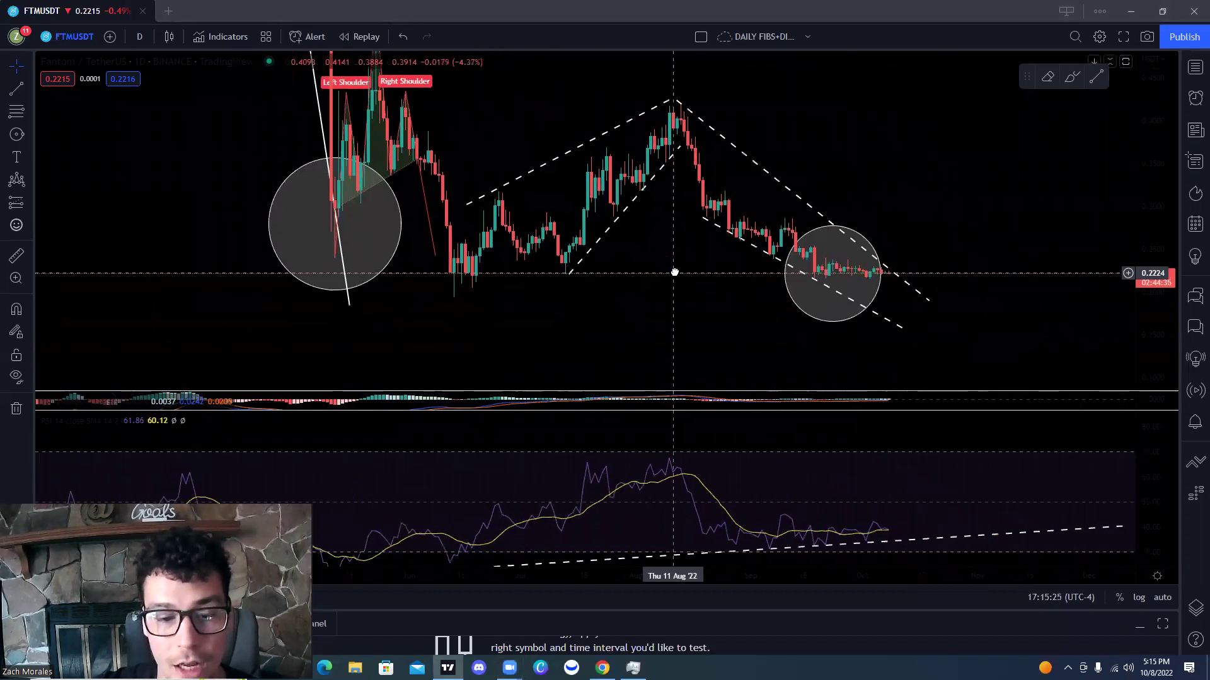
{"action": "left_click_drag", "start_coordinate": [782, 479], "coordinate": [856, 444]}
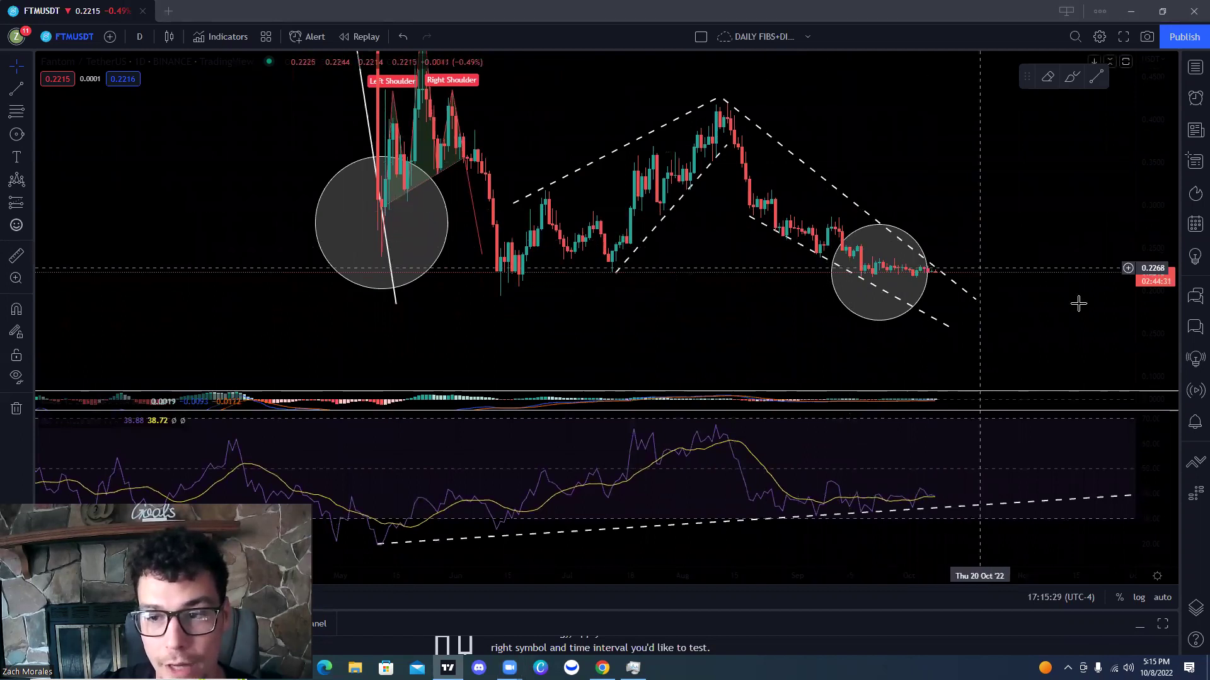
{"action": "scroll", "coordinate": [1046, 312], "scroll_direction": "up", "scroll_amount": 2}
{"action": "left_click_drag", "start_coordinate": [691, 485], "coordinate": [814, 474]}
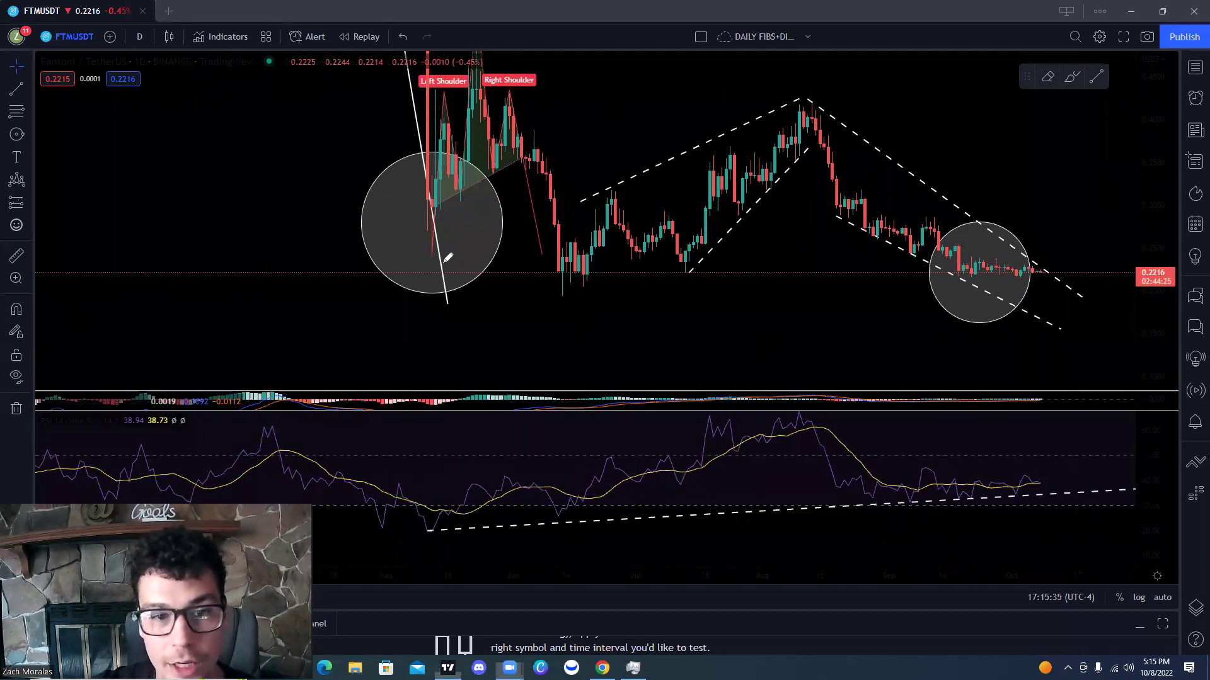
{"action": "left_click_drag", "start_coordinate": [441, 257], "coordinate": [466, 181]}
{"action": "mouse_move", "coordinate": [921, 297]}
{"action": "left_mouse_down"}
{"action": "mouse_move", "coordinate": [1007, 258]}
{"action": "mouse_move", "coordinate": [923, 301]}
{"action": "left_mouse_up"}
{"action": "left_click_drag", "start_coordinate": [432, 492], "coordinate": [444, 504]}
{"action": "left_click_drag", "start_coordinate": [993, 466], "coordinate": [945, 425]}
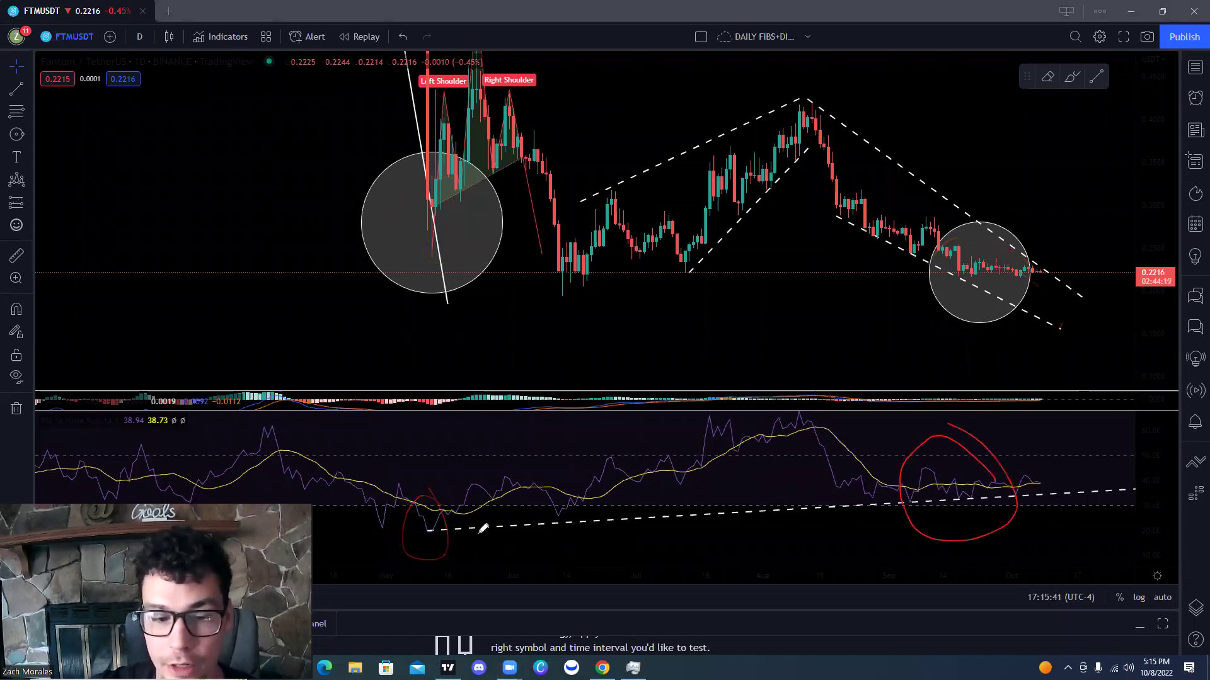
{"action": "mouse_move", "coordinate": [899, 475]}
{"action": "left_mouse_down"}
{"action": "mouse_move", "coordinate": [1050, 477]}
{"action": "mouse_move", "coordinate": [1118, 438]}
{"action": "left_mouse_up"}
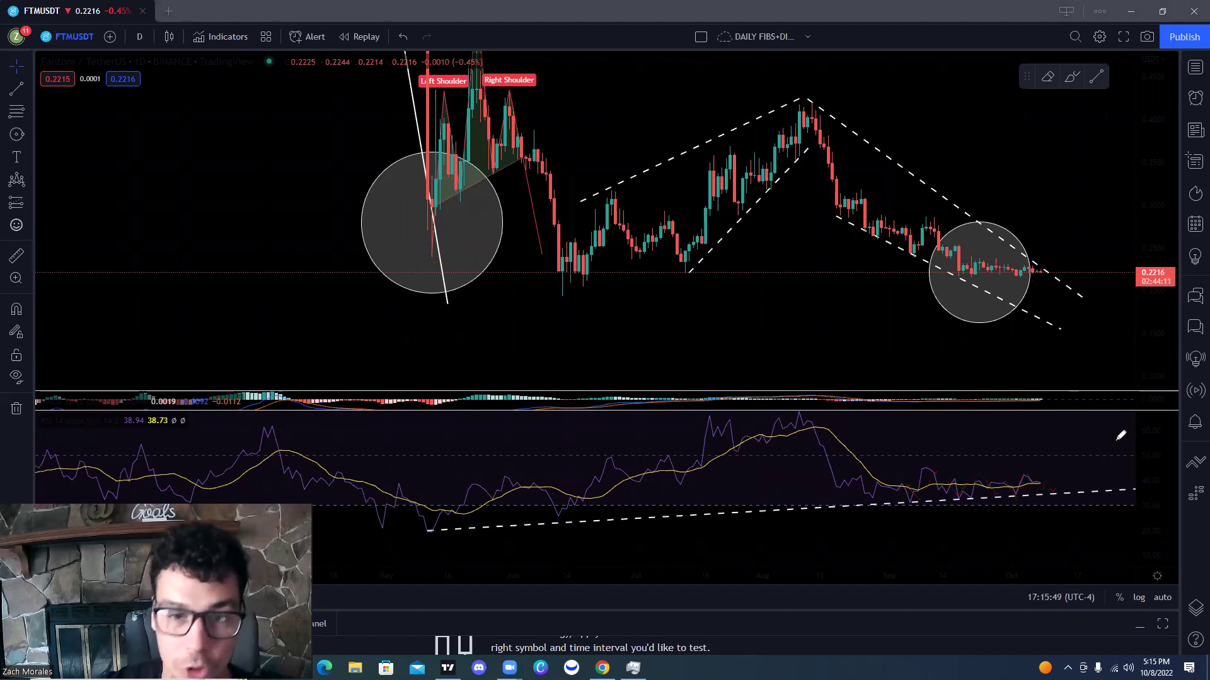
Mark the touches along the rising channel's lower dashed line, trace that line, and draw a downward breakdown arrow from its end
{"action": "left_click_drag", "start_coordinate": [683, 254], "coordinate": [689, 248]}
{"action": "left_click_drag", "start_coordinate": [748, 207], "coordinate": [743, 216]}
{"action": "mouse_move", "coordinate": [773, 168]}
{"action": "left_mouse_down"}
{"action": "mouse_move", "coordinate": [799, 150]}
{"action": "mouse_move", "coordinate": [814, 197]}
{"action": "mouse_move", "coordinate": [839, 196]}
{"action": "left_mouse_up"}
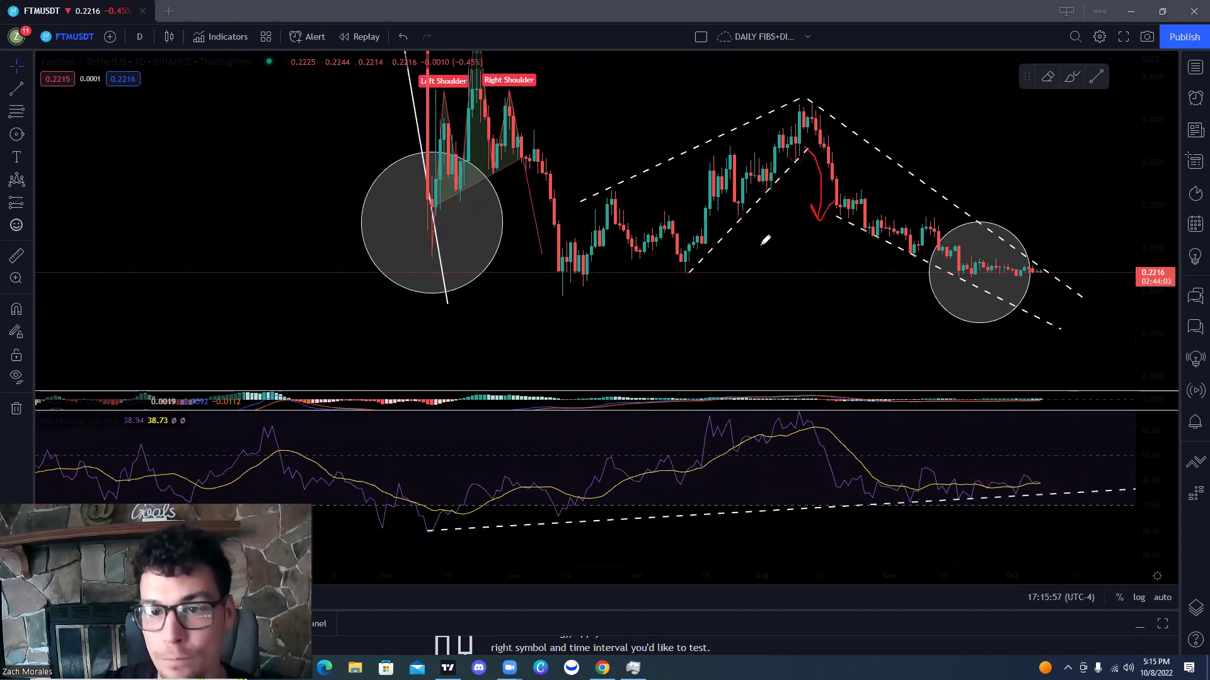
{"action": "left_click_drag", "start_coordinate": [692, 267], "coordinate": [814, 141]}
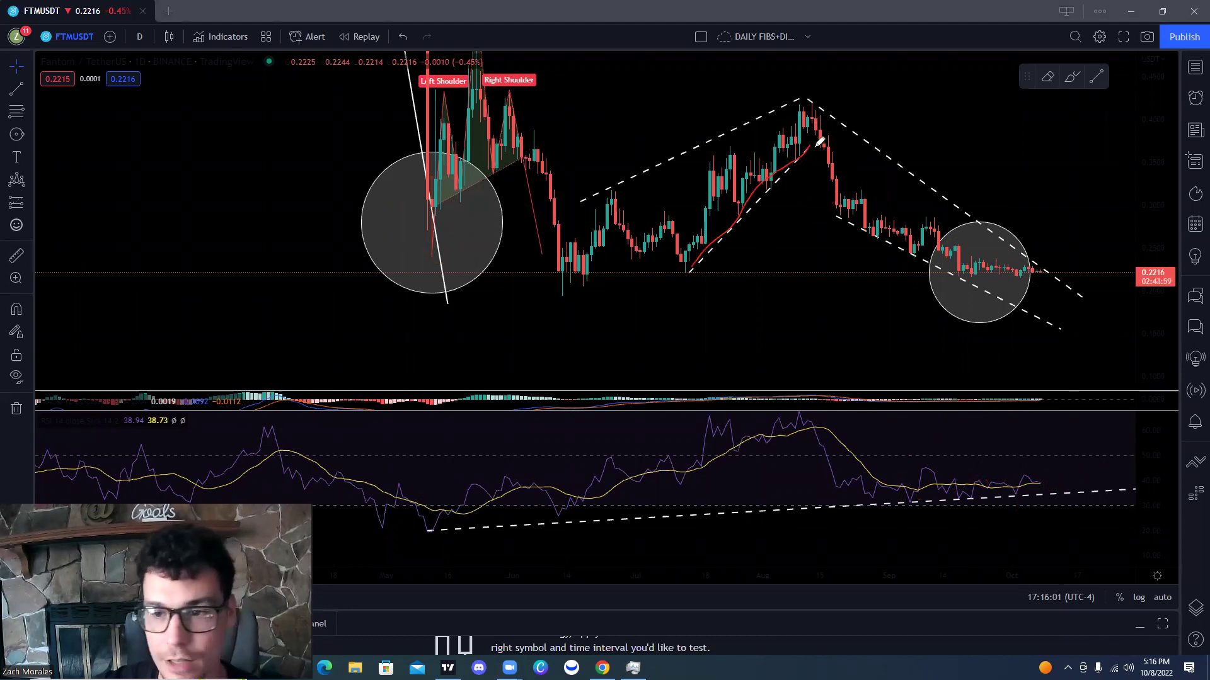
Trace the falling channel's upper dashed line and draw an upward breakout arrow from the latest price
{"action": "left_click_drag", "start_coordinate": [1016, 240], "coordinate": [1036, 284]}
{"action": "left_click_drag", "start_coordinate": [819, 99], "coordinate": [1166, 298]}
{"action": "mouse_move", "coordinate": [1044, 276]}
{"action": "left_mouse_down"}
{"action": "mouse_move", "coordinate": [1046, 257]}
{"action": "mouse_move", "coordinate": [1033, 261]}
{"action": "mouse_move", "coordinate": [1049, 279]}
{"action": "mouse_move", "coordinate": [1080, 206]}
{"action": "mouse_move", "coordinate": [1087, 232]}
{"action": "left_mouse_up"}
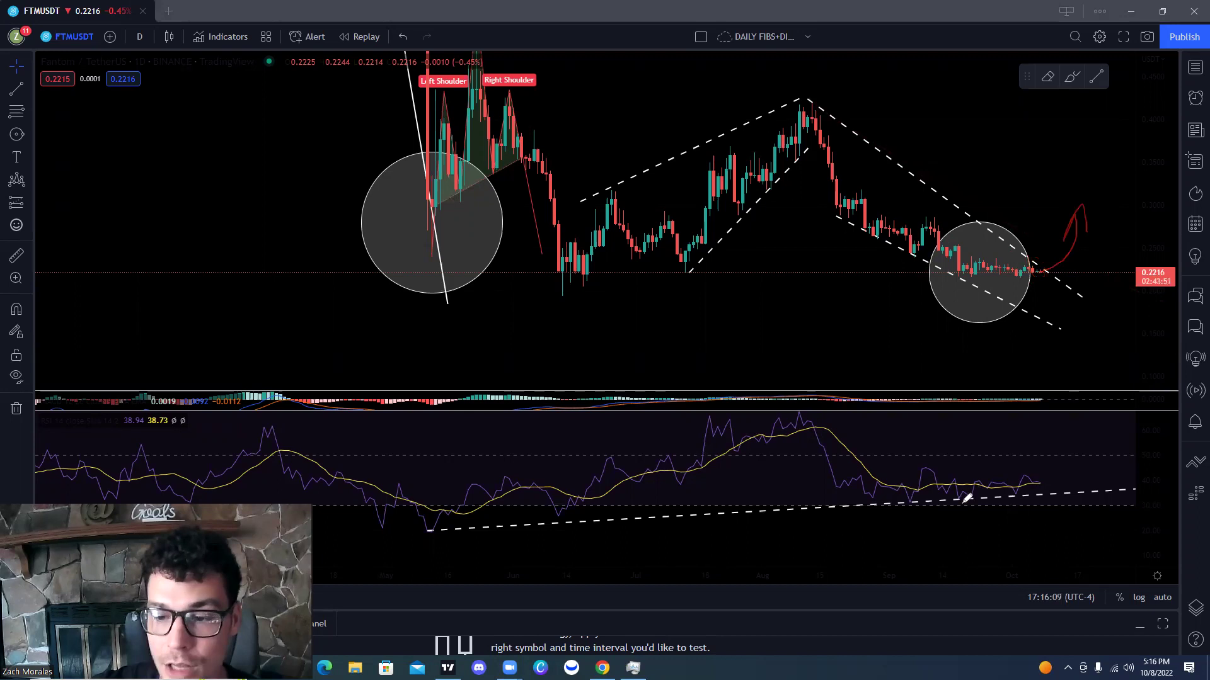
Trace the recent RSI swings along the dashed support and sketch a possible dip from the latest RSI and price points
{"action": "mouse_move", "coordinate": [899, 498]}
{"action": "left_mouse_down"}
{"action": "mouse_move", "coordinate": [1084, 485]}
{"action": "mouse_move", "coordinate": [1069, 427]}
{"action": "mouse_move", "coordinate": [1074, 454]}
{"action": "left_mouse_up"}
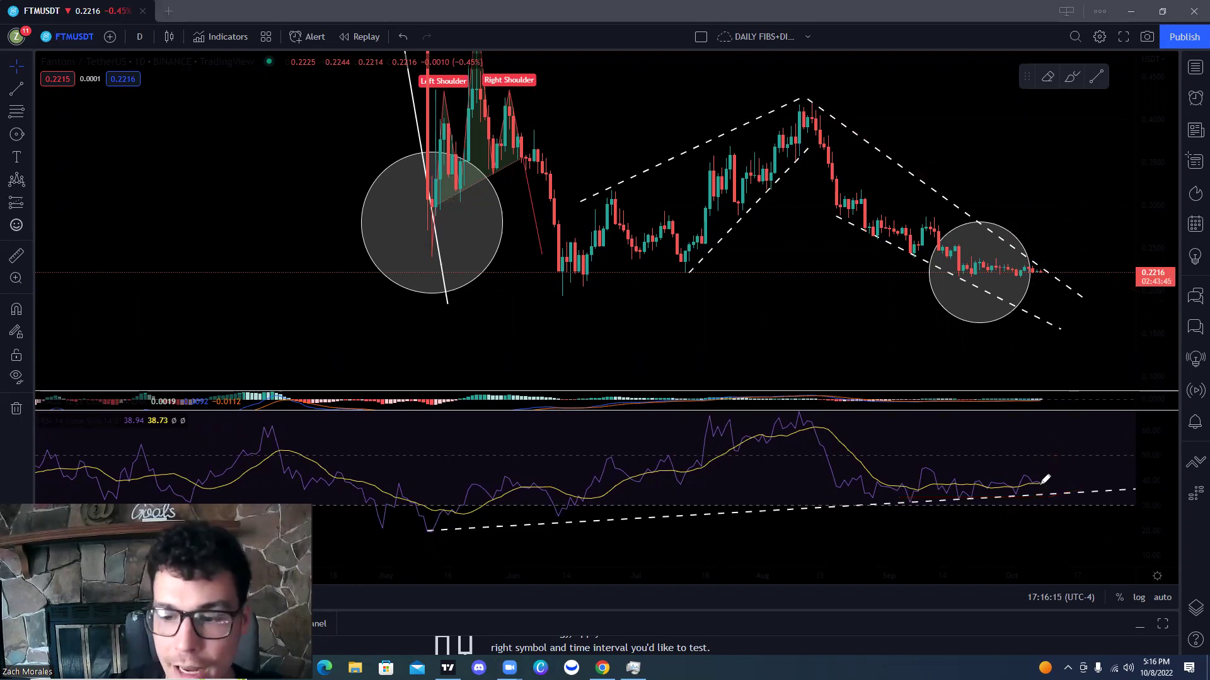
{"action": "mouse_move", "coordinate": [1046, 486]}
{"action": "left_mouse_down"}
{"action": "mouse_move", "coordinate": [1050, 558]}
{"action": "mouse_move", "coordinate": [1074, 531]}
{"action": "left_mouse_up"}
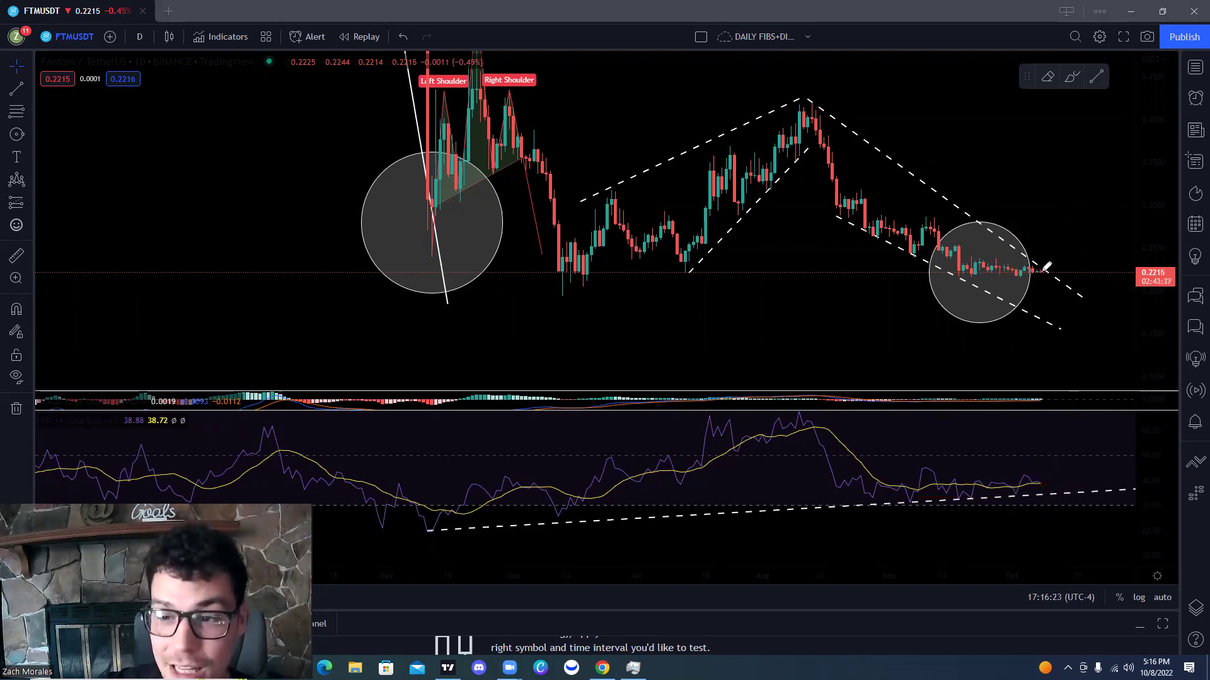
{"action": "mouse_move", "coordinate": [1042, 273]}
{"action": "left_mouse_down"}
{"action": "mouse_move", "coordinate": [1062, 334]}
{"action": "mouse_move", "coordinate": [1071, 317]}
{"action": "left_mouse_up"}
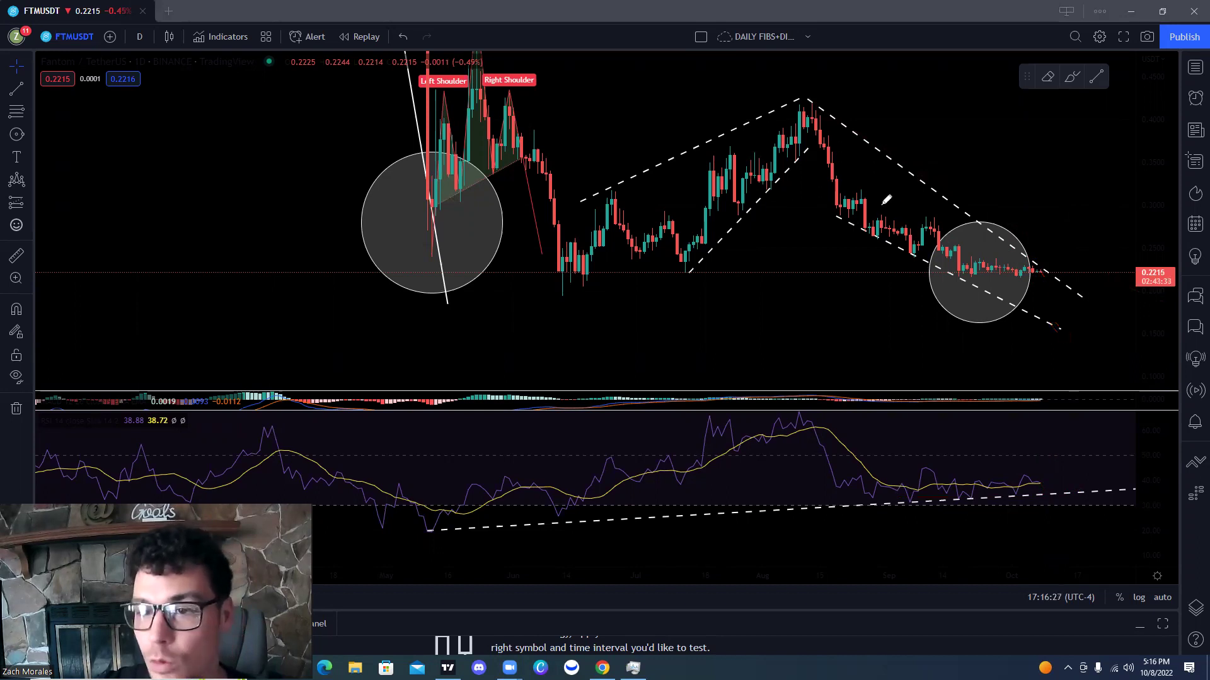
Trace the zigzag swings inside the falling channel up to a breakout arrow, clear it, and sketch short moves around the latest price
{"action": "mouse_move", "coordinate": [816, 101]}
{"action": "left_mouse_down"}
{"action": "mouse_move", "coordinate": [913, 229]}
{"action": "mouse_move", "coordinate": [960, 266]}
{"action": "mouse_move", "coordinate": [978, 236]}
{"action": "mouse_move", "coordinate": [1036, 281]}
{"action": "mouse_move", "coordinate": [1043, 309]}
{"action": "mouse_move", "coordinate": [1084, 189]}
{"action": "mouse_move", "coordinate": [1062, 179]}
{"action": "mouse_move", "coordinate": [1085, 184]}
{"action": "left_mouse_up"}
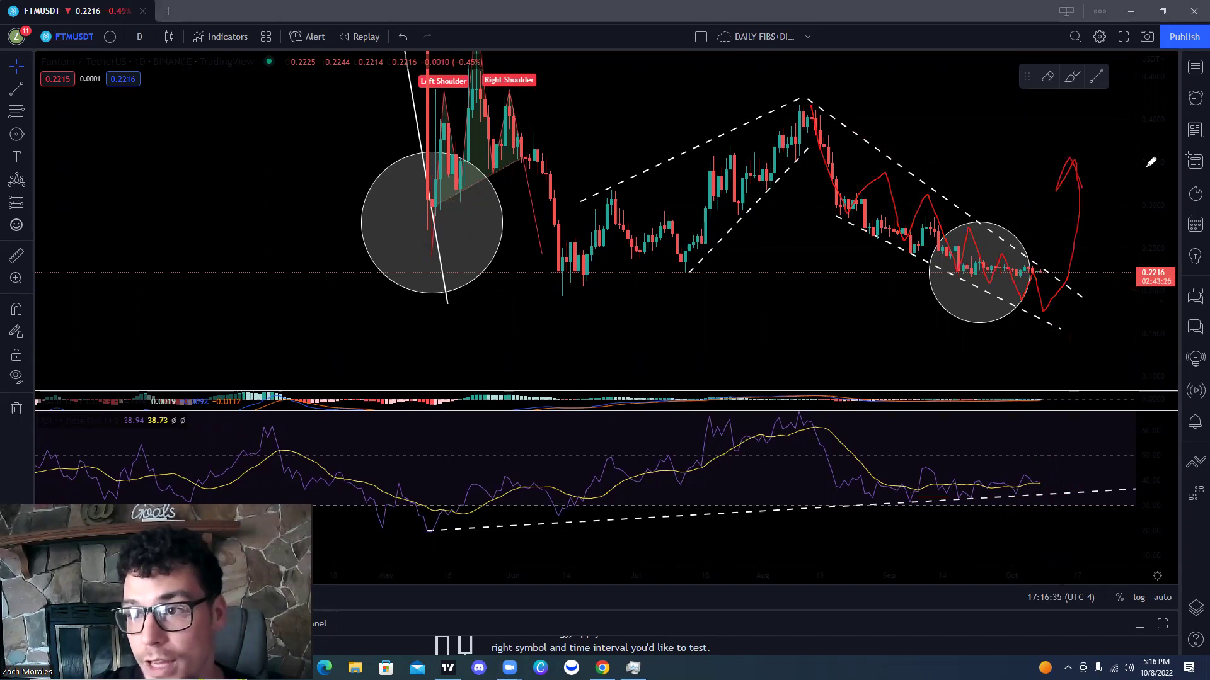
{"action": "key", "text": "ctrl+z"}
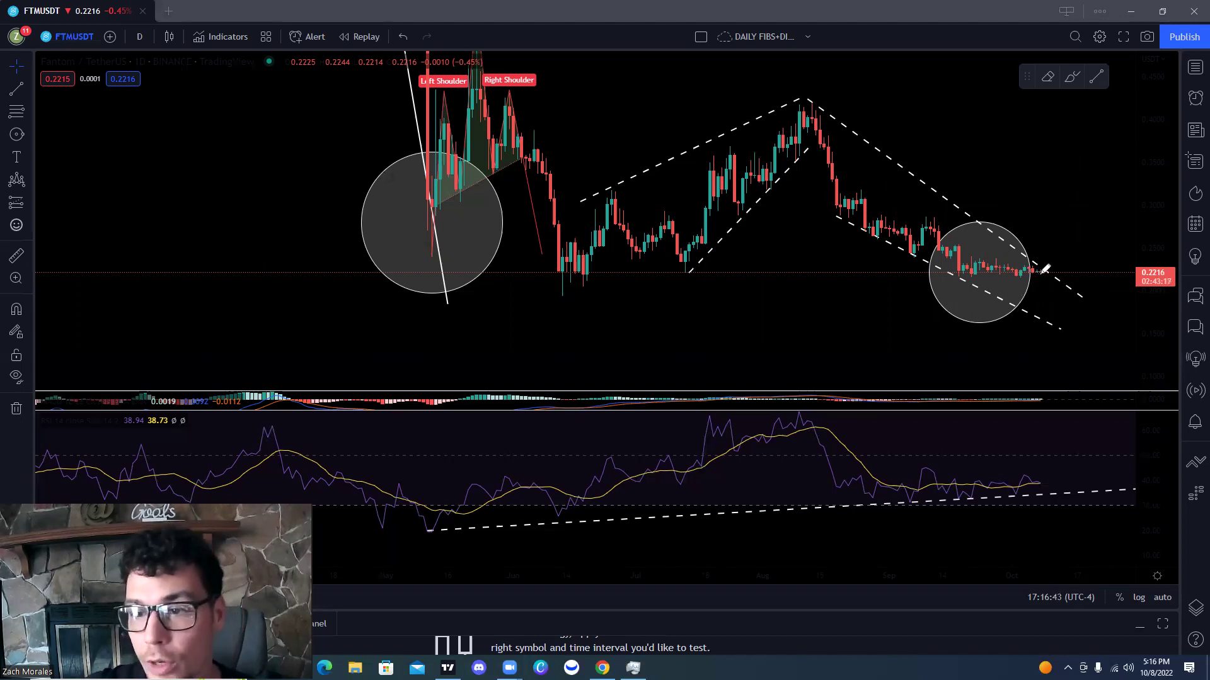
{"action": "mouse_move", "coordinate": [1036, 271]}
{"action": "left_mouse_down"}
{"action": "mouse_move", "coordinate": [1033, 315]}
{"action": "mouse_move", "coordinate": [1059, 323]}
{"action": "mouse_move", "coordinate": [1082, 307]}
{"action": "left_mouse_up"}
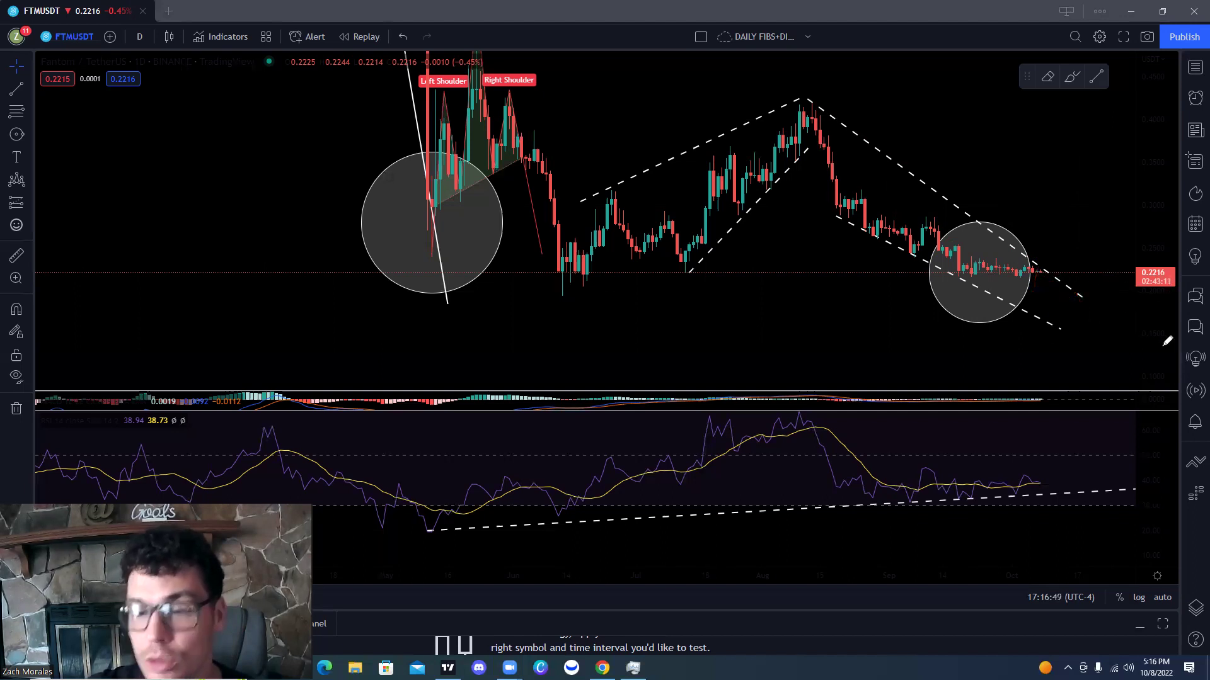
{"action": "mouse_move", "coordinate": [1028, 293]}
{"action": "left_mouse_down"}
{"action": "mouse_move", "coordinate": [1060, 210]}
{"action": "mouse_move", "coordinate": [1120, 236]}
{"action": "left_mouse_up"}
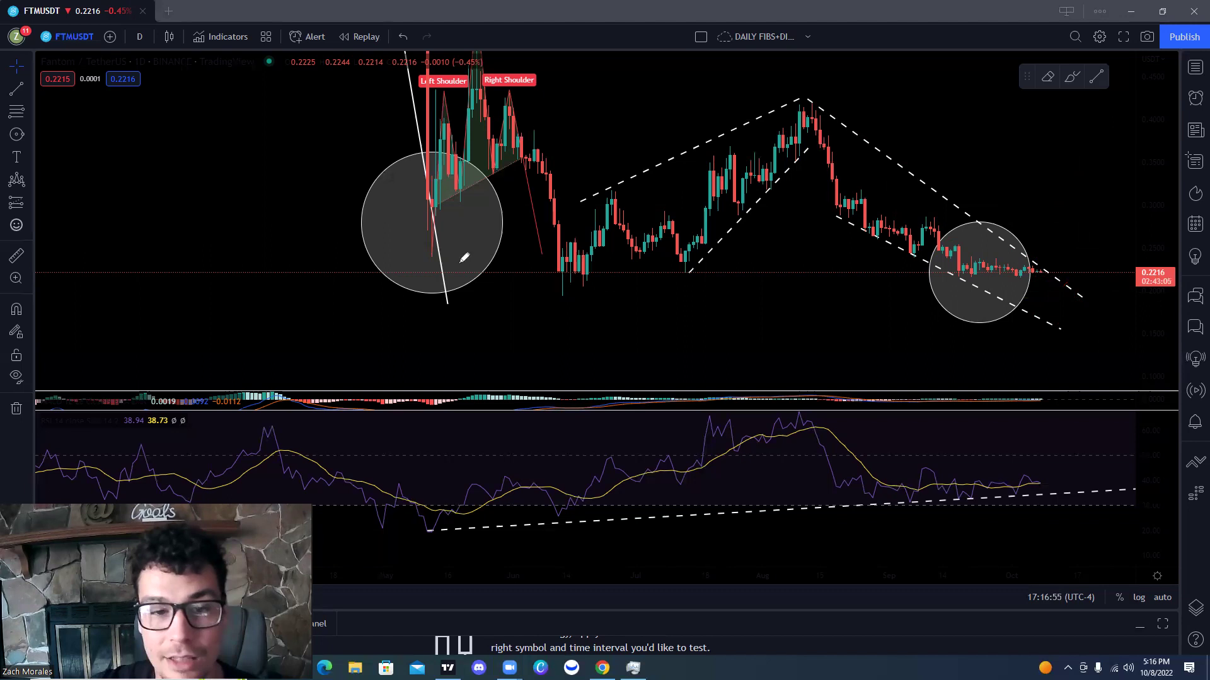
Circle the lows inside both shaded circles and trace the falling channel's last swings into an upward breakout arrow
{"action": "left_click_drag", "start_coordinate": [470, 201], "coordinate": [504, 222]}
{"action": "mouse_move", "coordinate": [1029, 259]}
{"action": "left_mouse_down"}
{"action": "mouse_move", "coordinate": [957, 264]}
{"action": "mouse_move", "coordinate": [1028, 261]}
{"action": "left_mouse_up"}
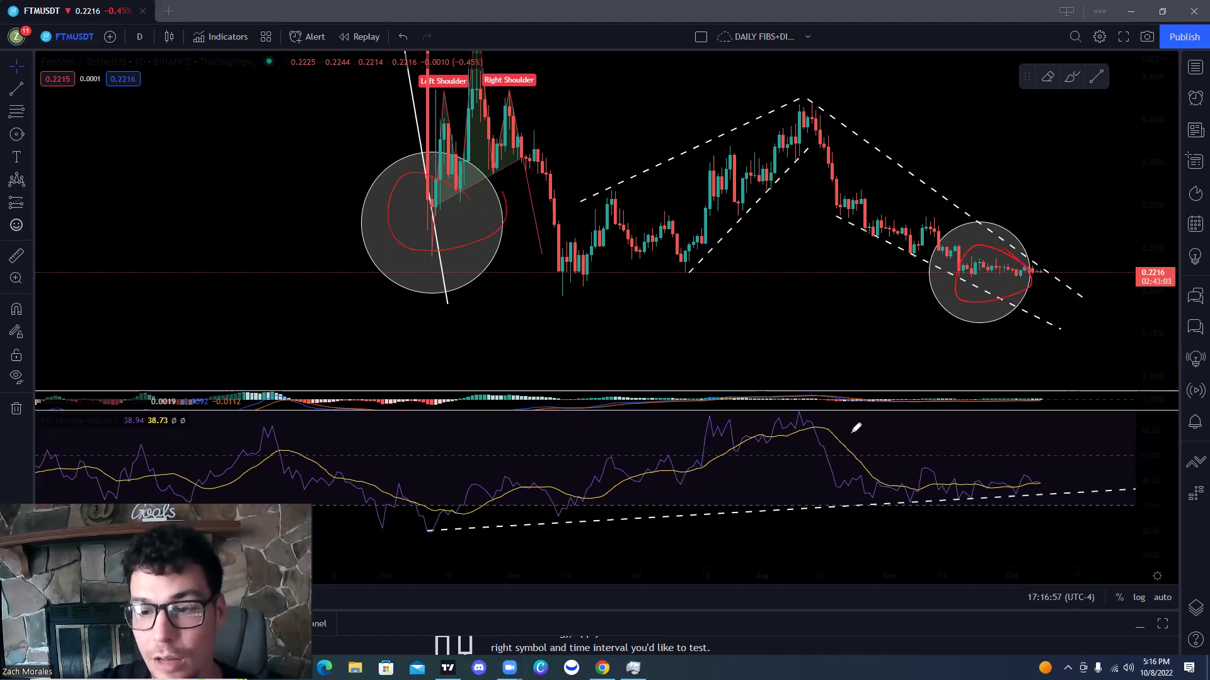
{"action": "left_click_drag", "start_coordinate": [840, 146], "coordinate": [868, 218]}
{"action": "mouse_move", "coordinate": [937, 198]}
{"action": "left_mouse_down"}
{"action": "mouse_move", "coordinate": [1027, 264]}
{"action": "mouse_move", "coordinate": [1059, 158]}
{"action": "mouse_move", "coordinate": [1087, 186]}
{"action": "left_mouse_up"}
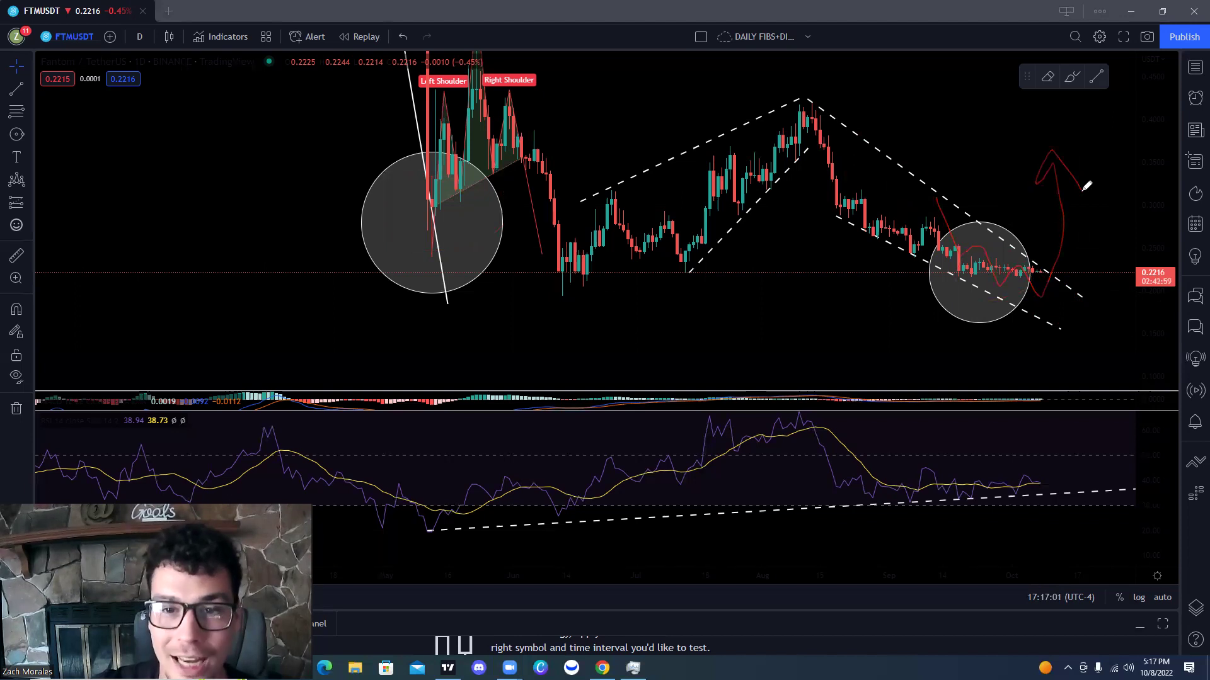